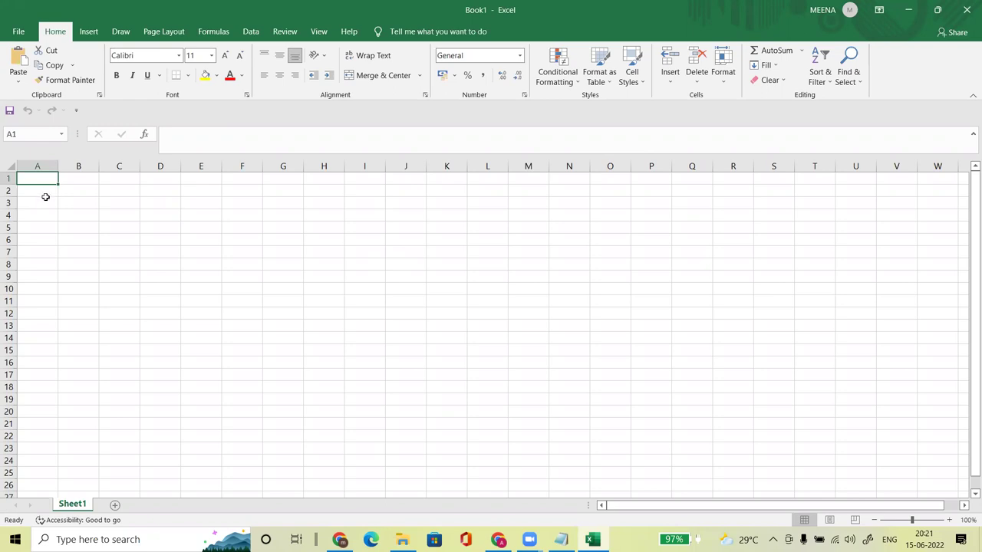
Step: Type 'Primary user' in A2, correcting it to a capital P, and 'Secondary user' in A3
click(47, 192)
text(pri)
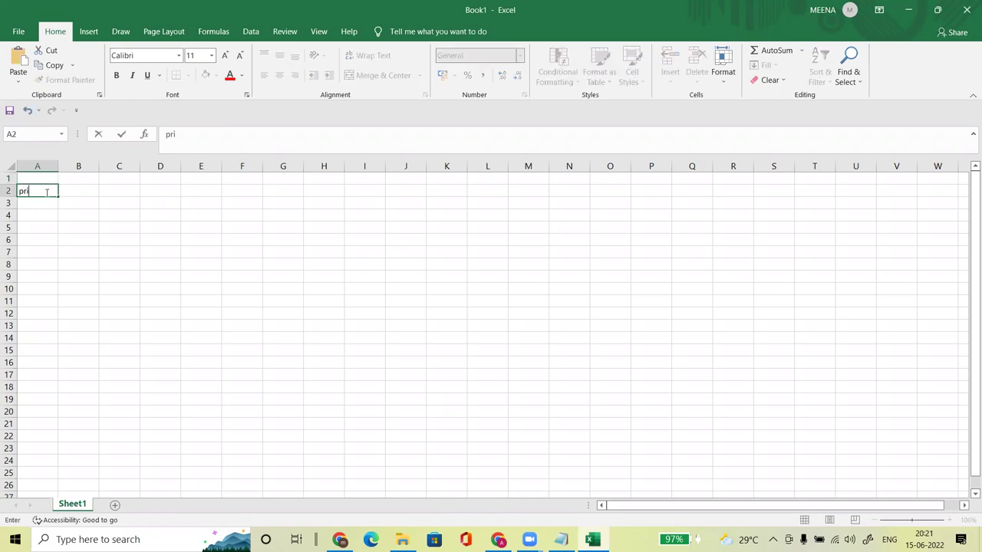
text(mary user)
key(Return)
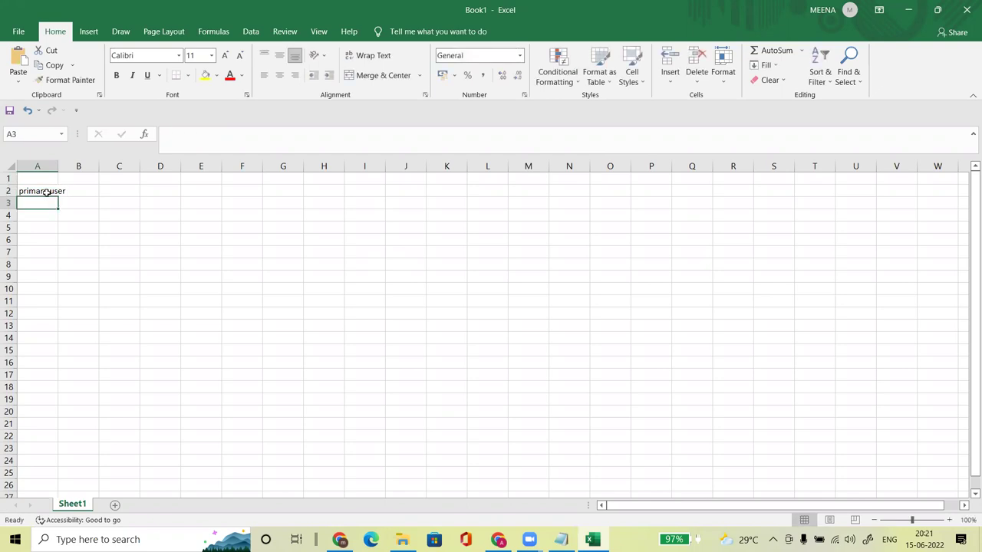
click(17, 193)
click(173, 134)
key(BackSpace)
text(P)
key(Return)
text(sECONDARY user)
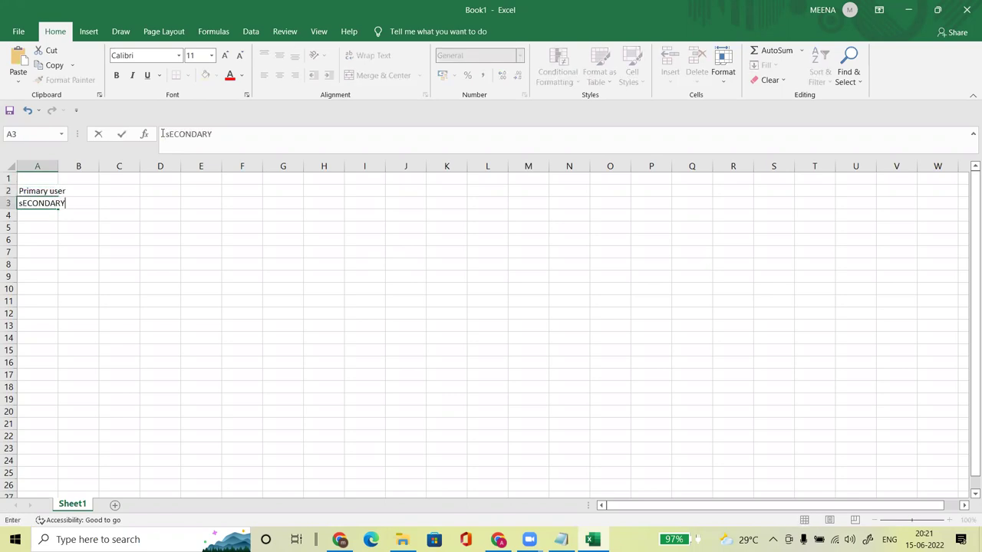
key(Return)
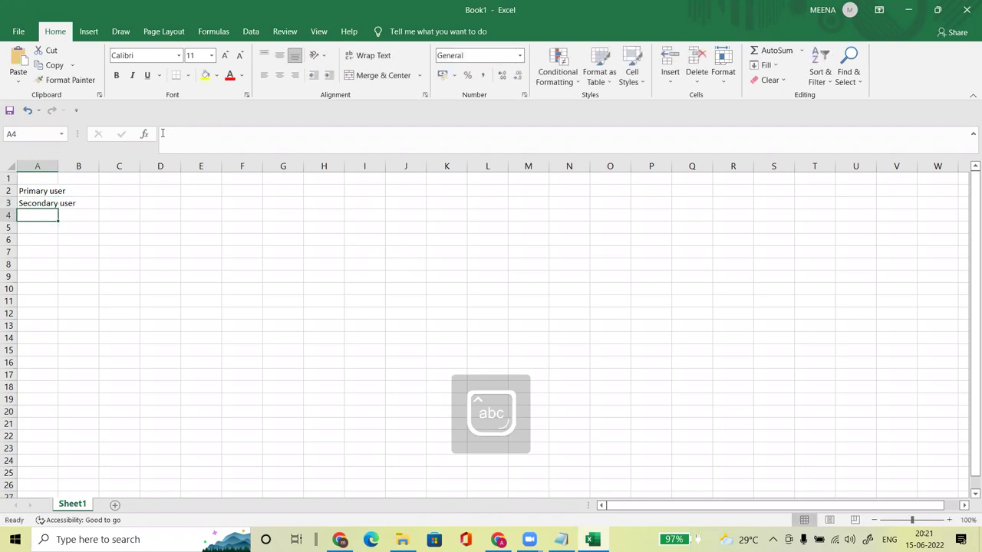
Step: AutoFit column A to fit 'Secondary user', then select cell B5
double_click(57, 167)
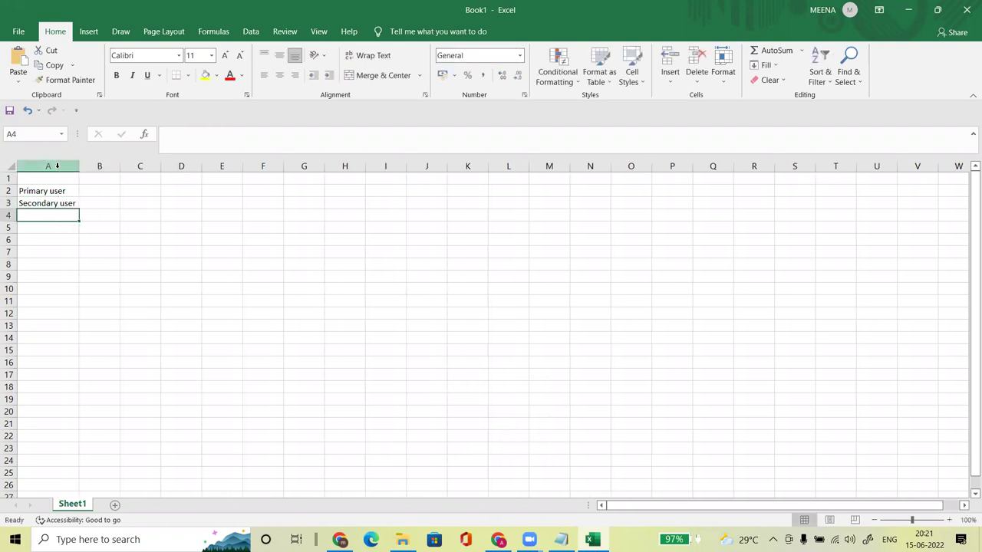
click(129, 265)
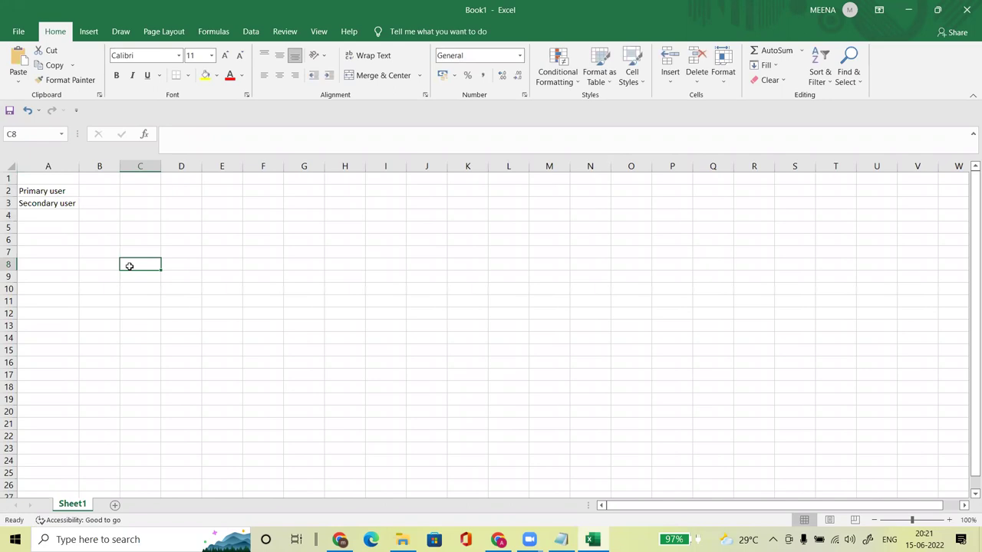
drag(54, 193, 55, 204)
click(181, 252)
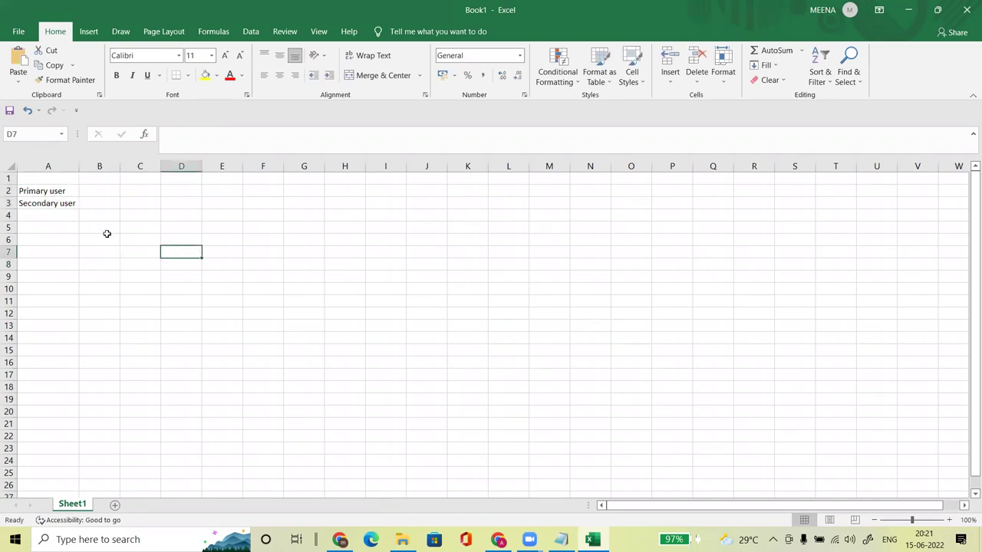
click(54, 191)
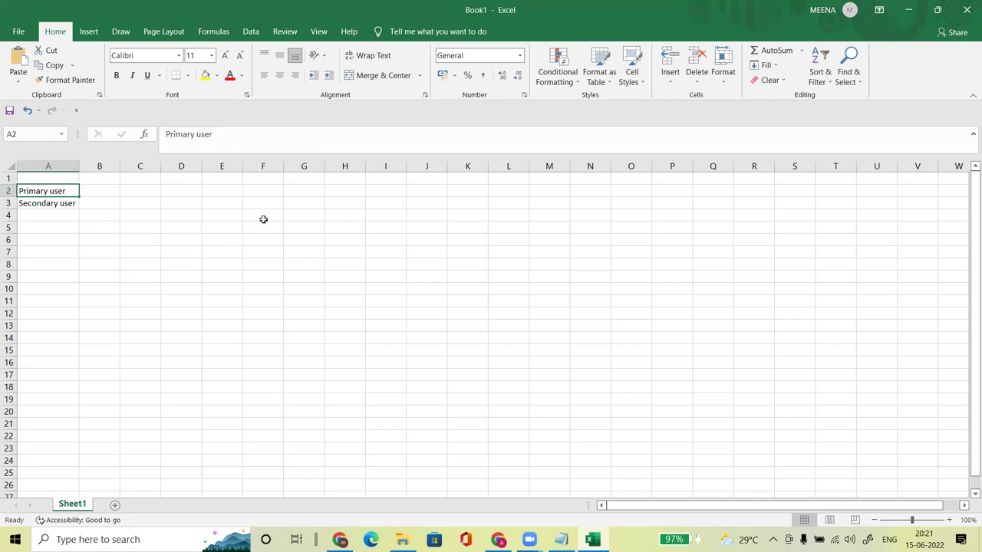
click(55, 228)
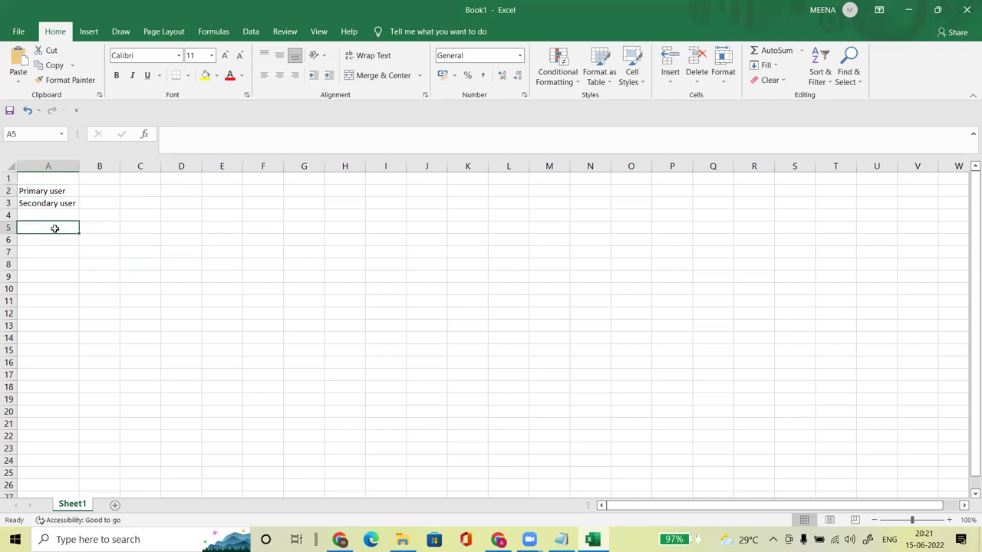
click(108, 228)
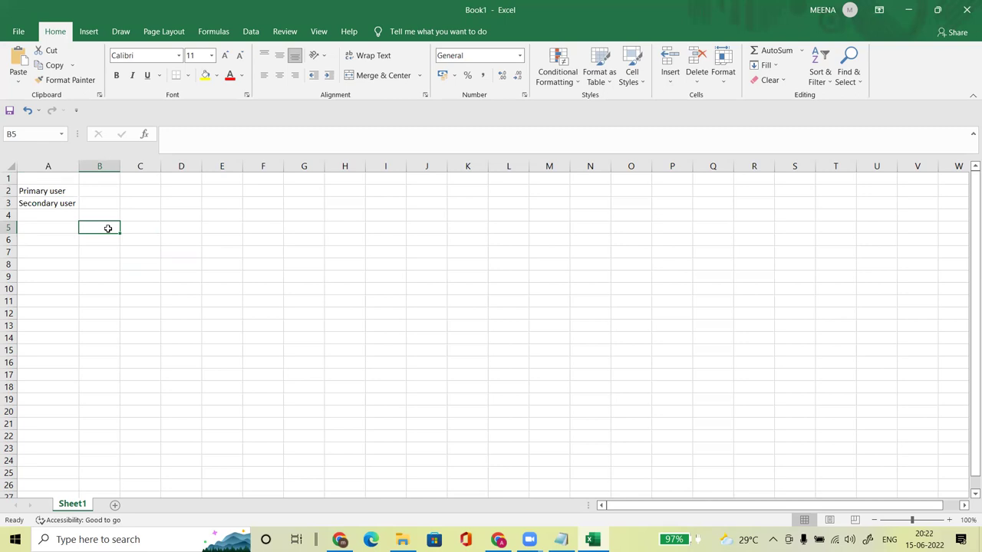
Step: Enter BUYER, CONSIGNEE and PAO in capitals down B5:B7
text(S)
key(BackSpace)
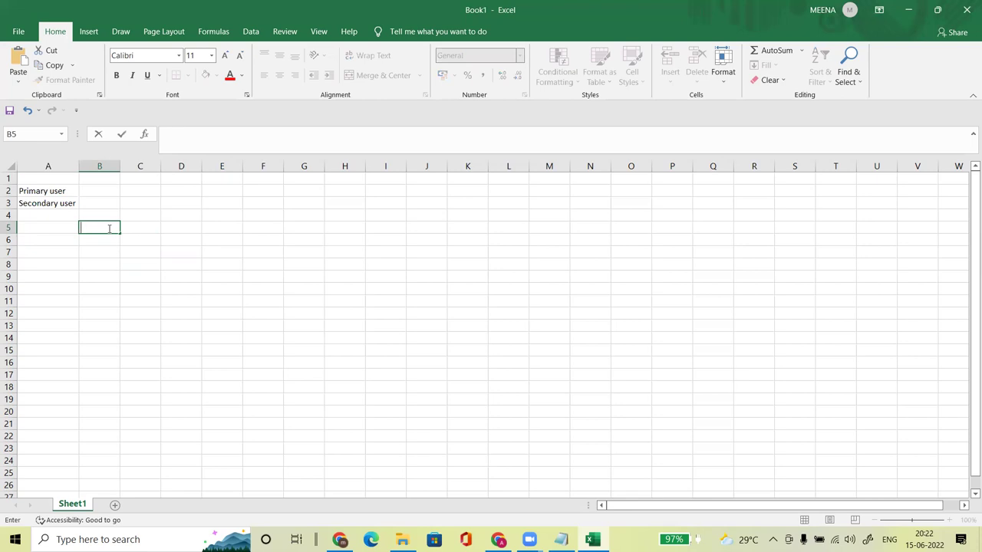
text(buyer)
key(BackSpace)
key(BackSpace)
key(BackSpace)
key(BackSpace)
key(BackSpace)
key(Caps_Lock)
text(BUYER)
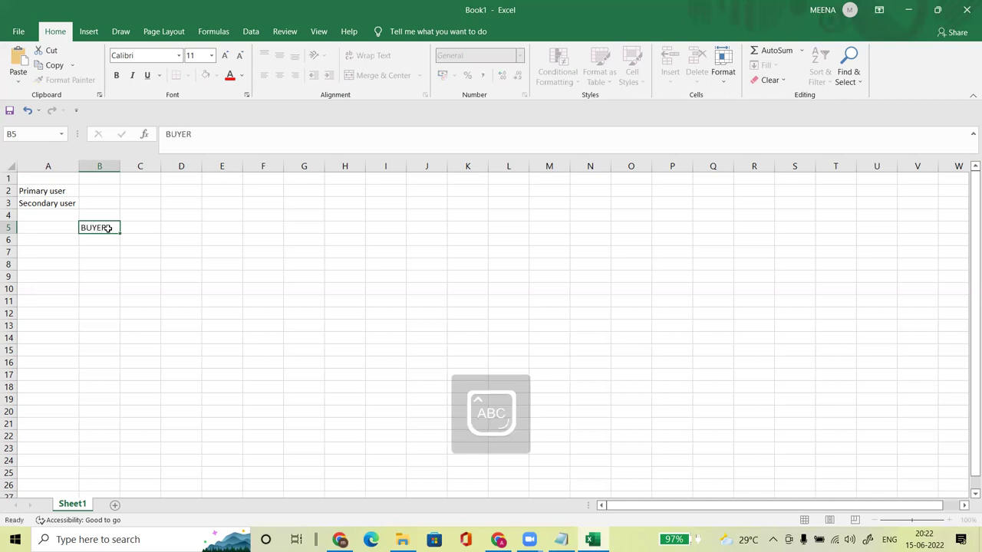
key(Return)
text(CON)
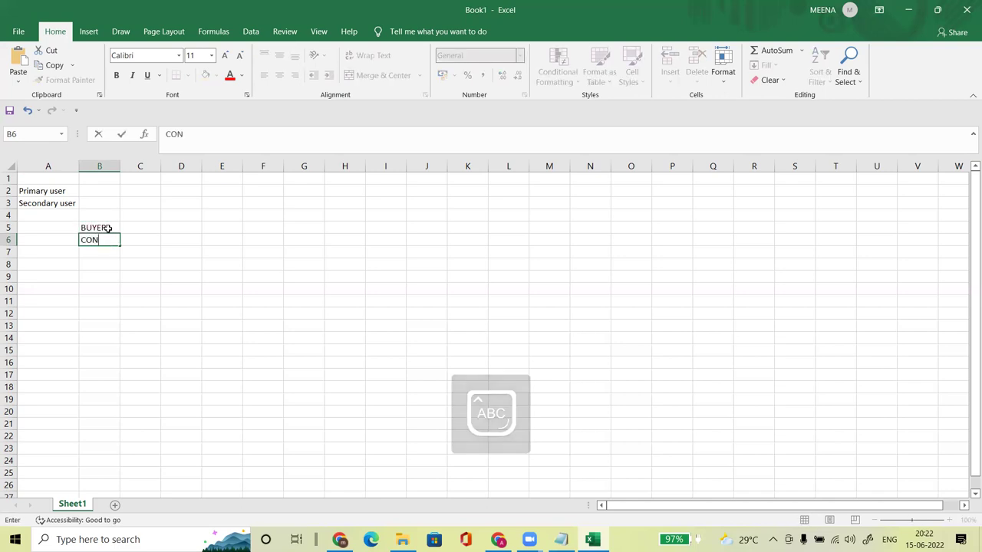
text(SIGNEE)
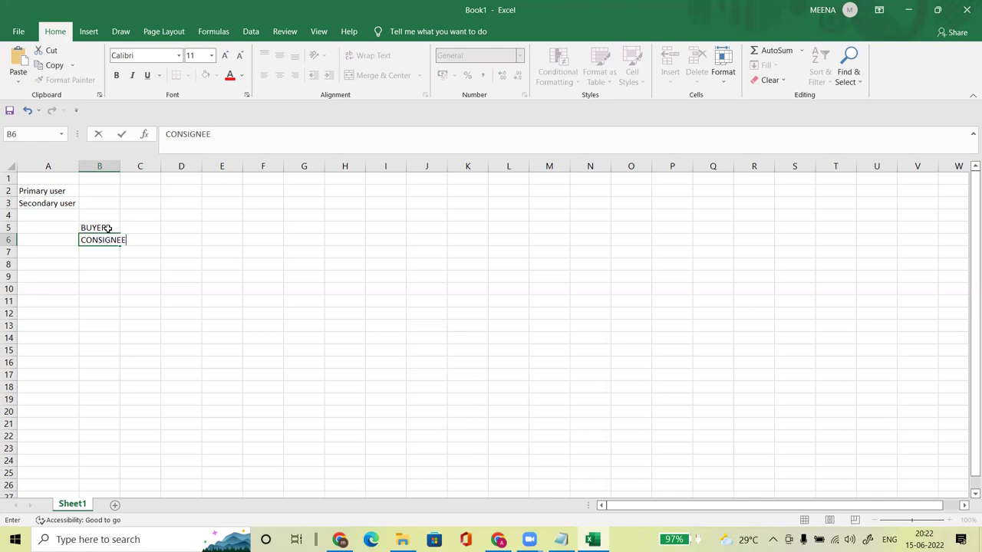
key(Return)
text(PAO)
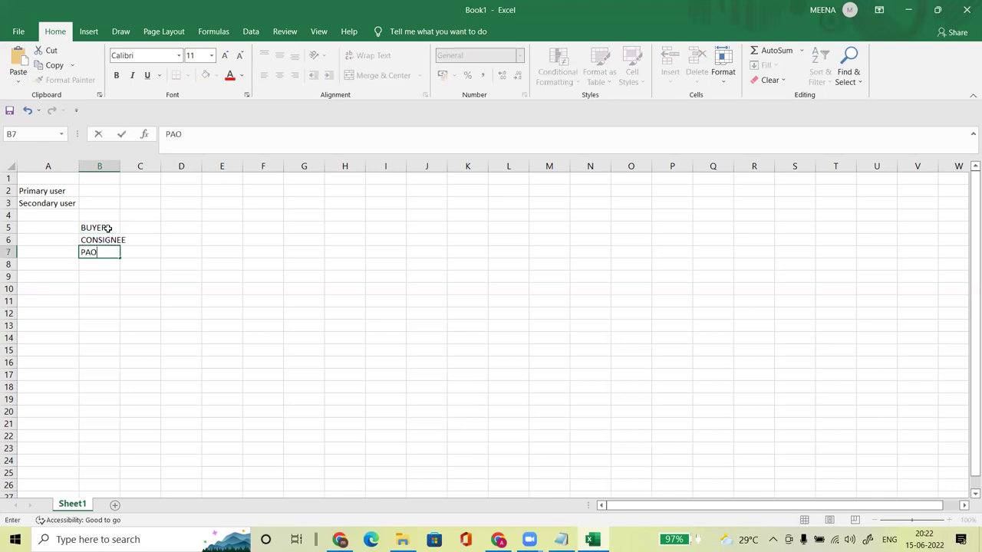
key(Return)
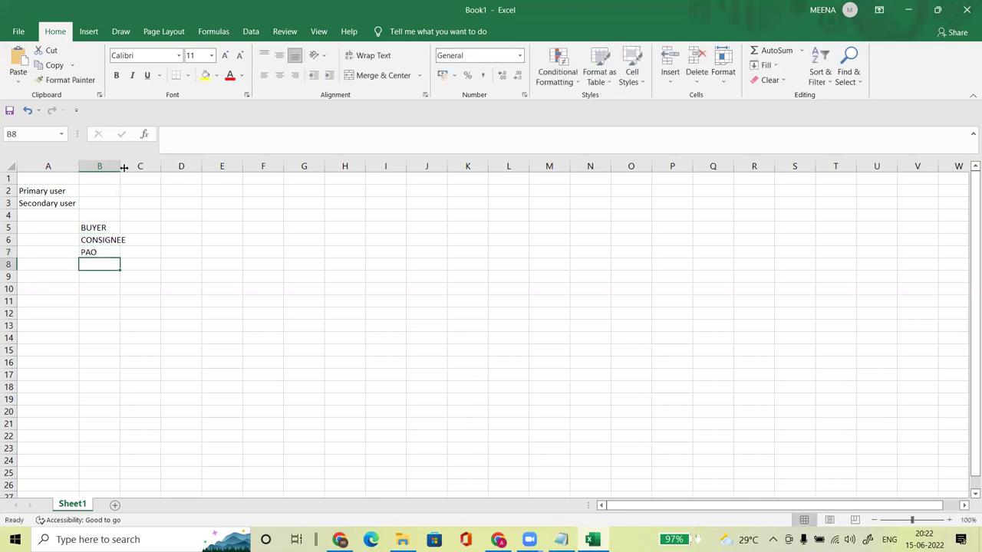
Step: AutoFit column B and fill B5:B7 with light gold
double_click(120, 166)
click(102, 230)
drag(102, 230, 101, 251)
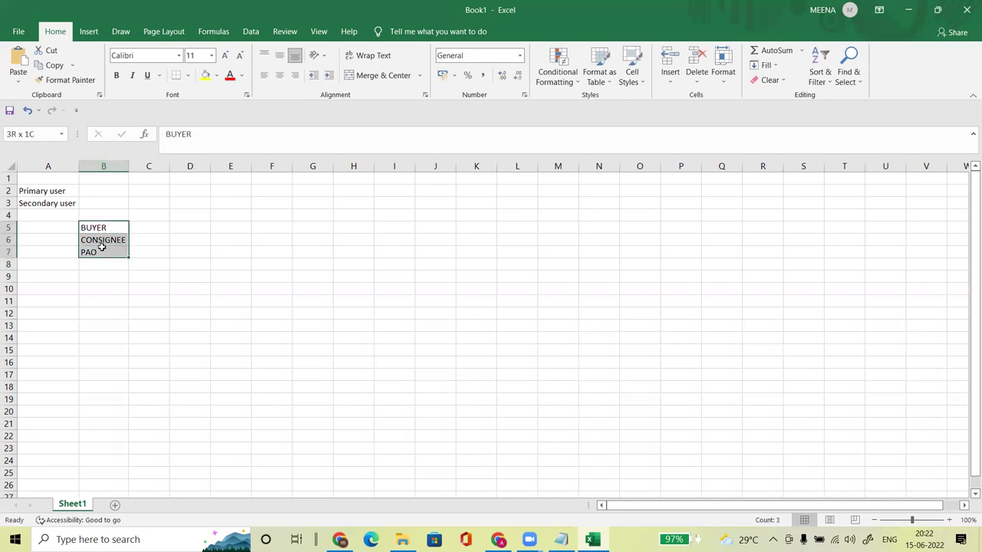
click(218, 77)
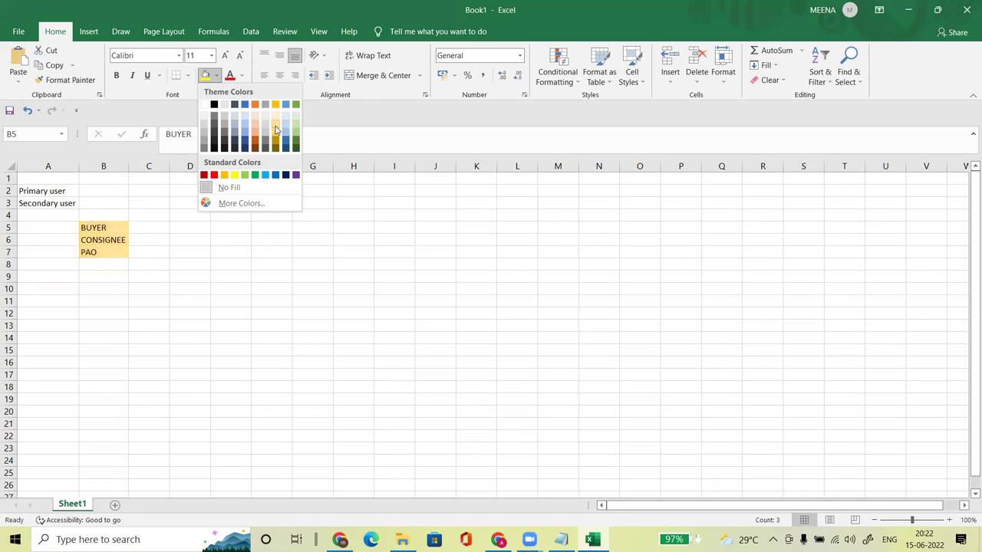
click(276, 130)
click(95, 275)
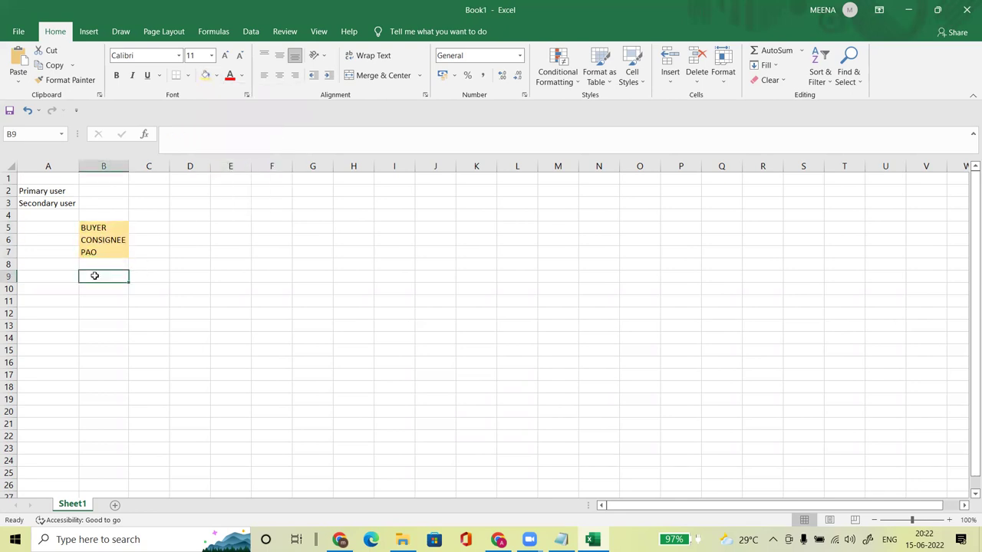
click(96, 251)
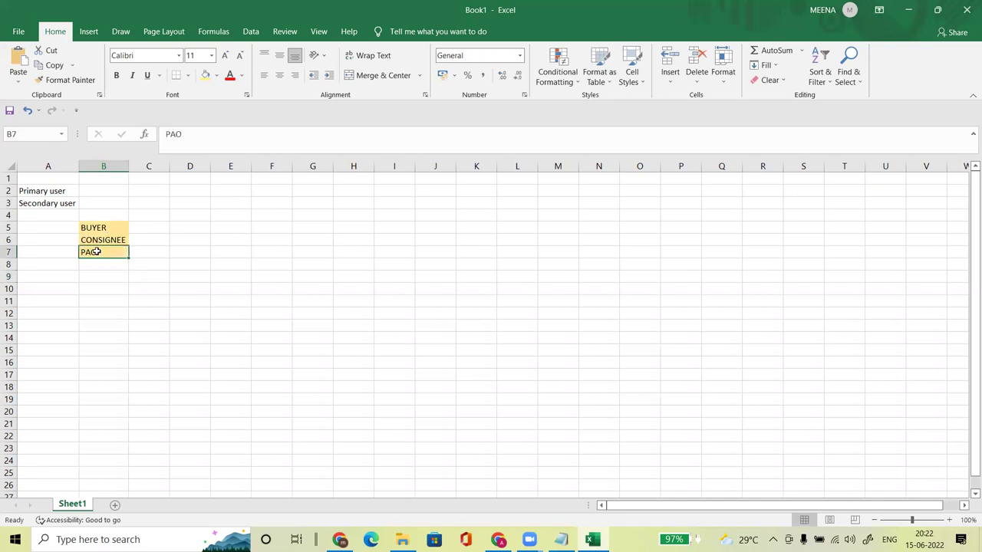
click(103, 228)
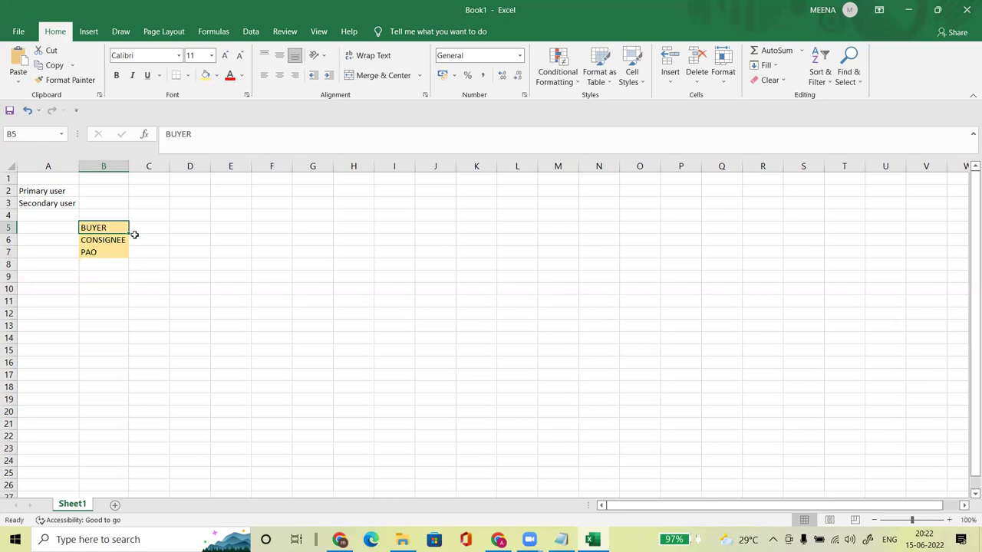
click(144, 227)
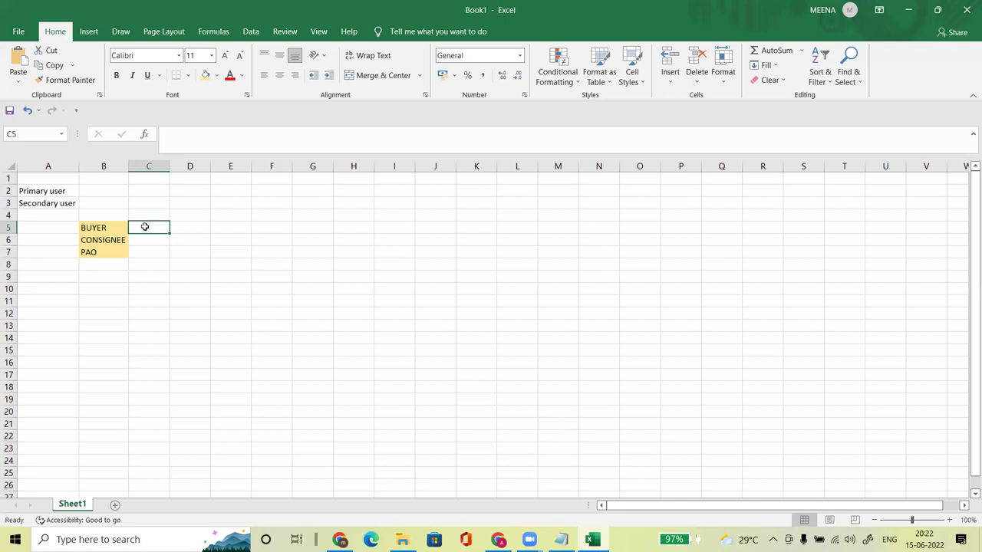
click(109, 237)
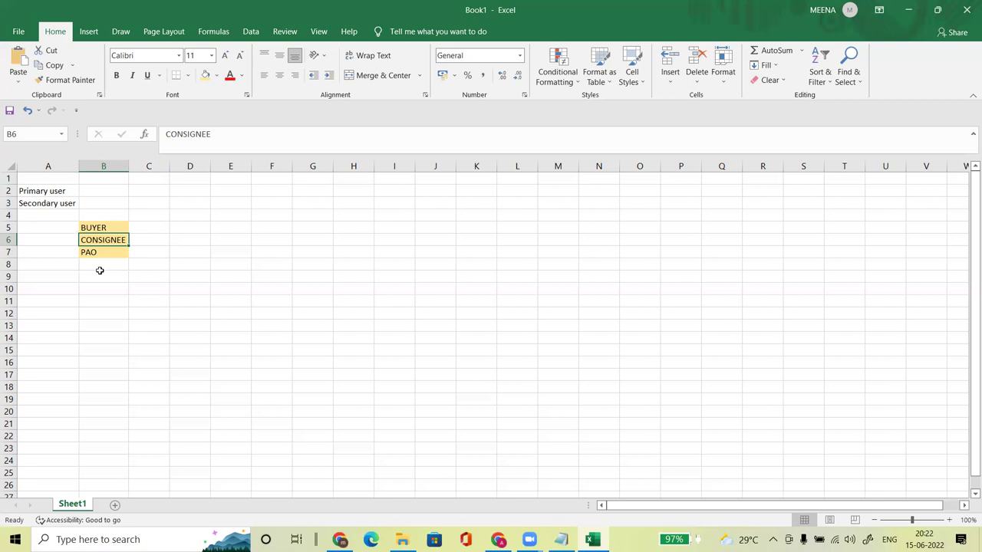
click(151, 224)
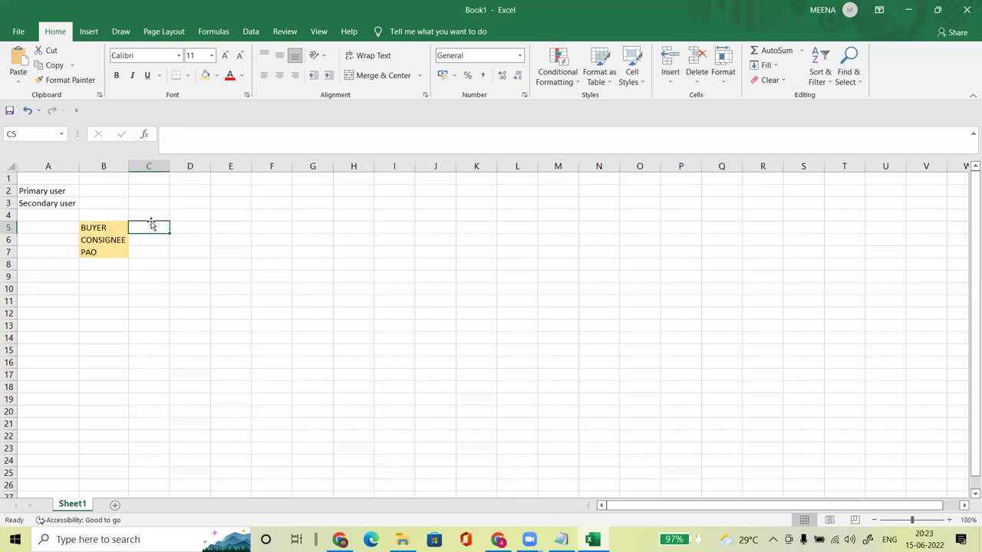
drag(93, 224, 144, 238)
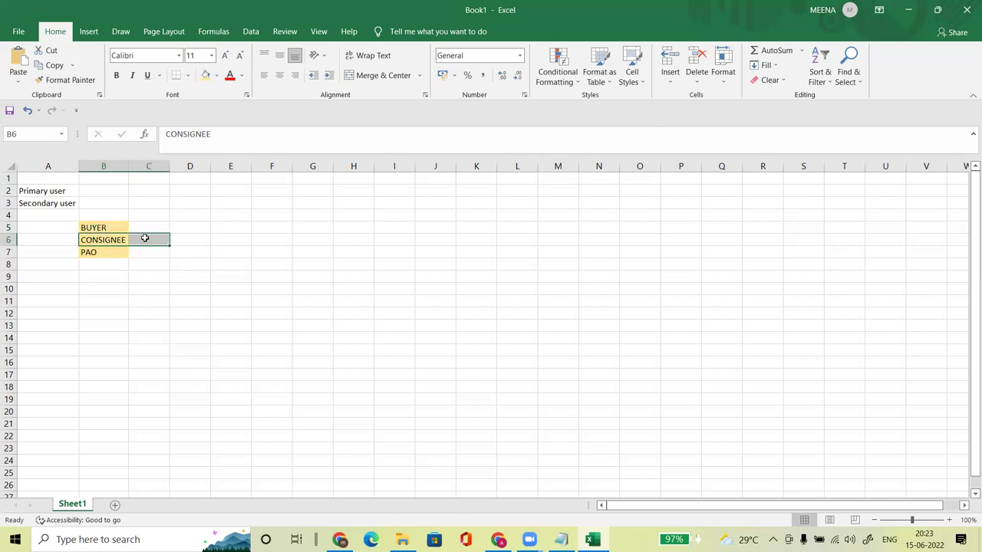
click(144, 238)
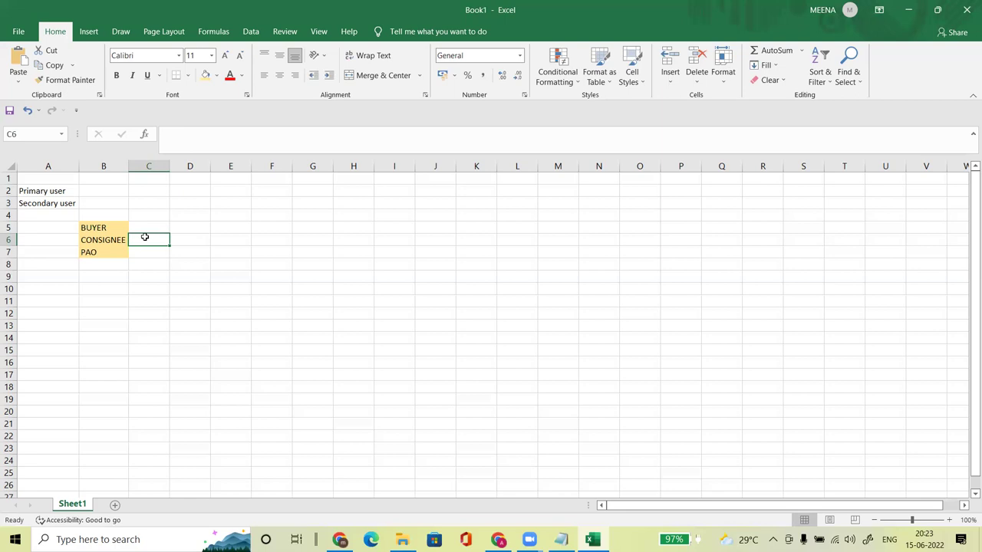
Step: Enter CRAC in C6, PAYMENT in C7 and 'DIRECT PURCHSE, L1 , BID' in C5
text(CRAC)
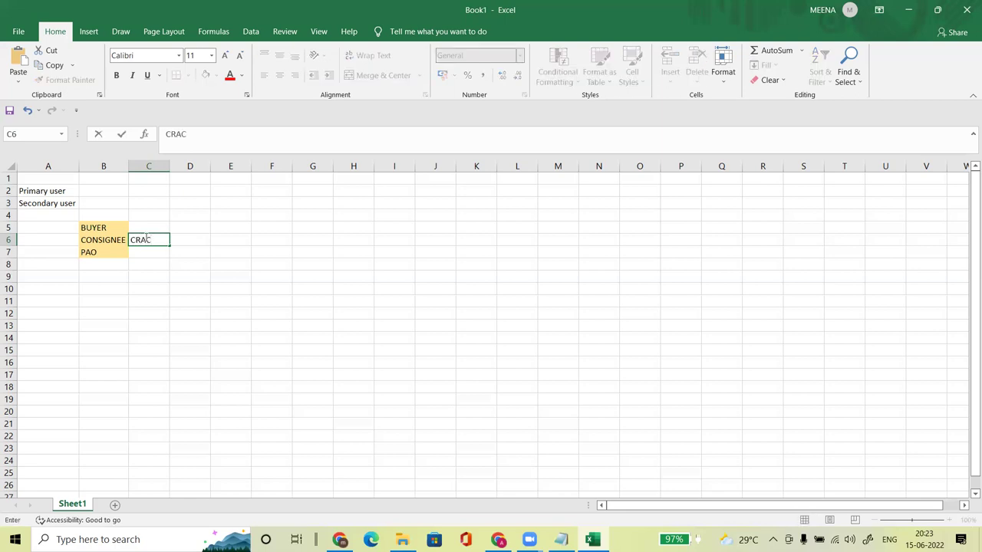
key(Return)
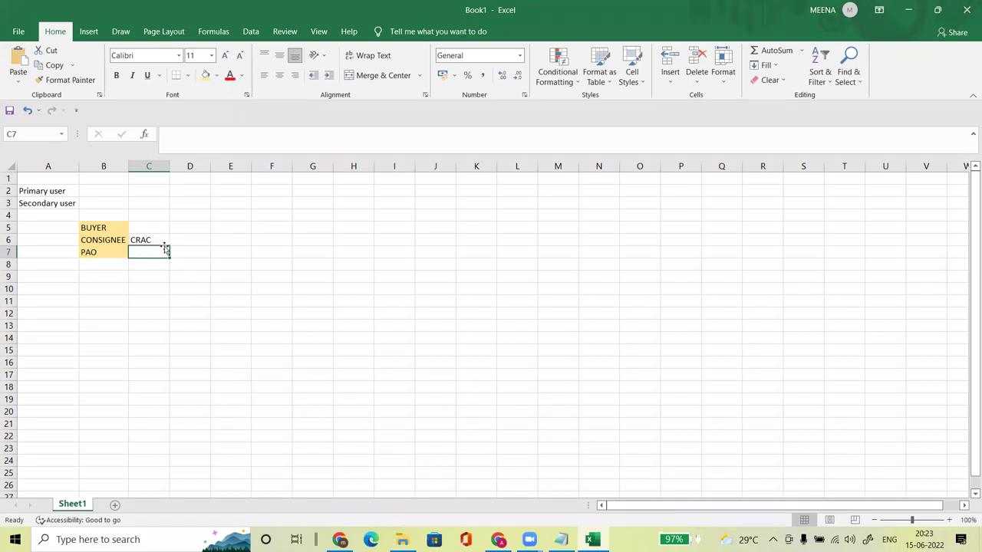
click(164, 339)
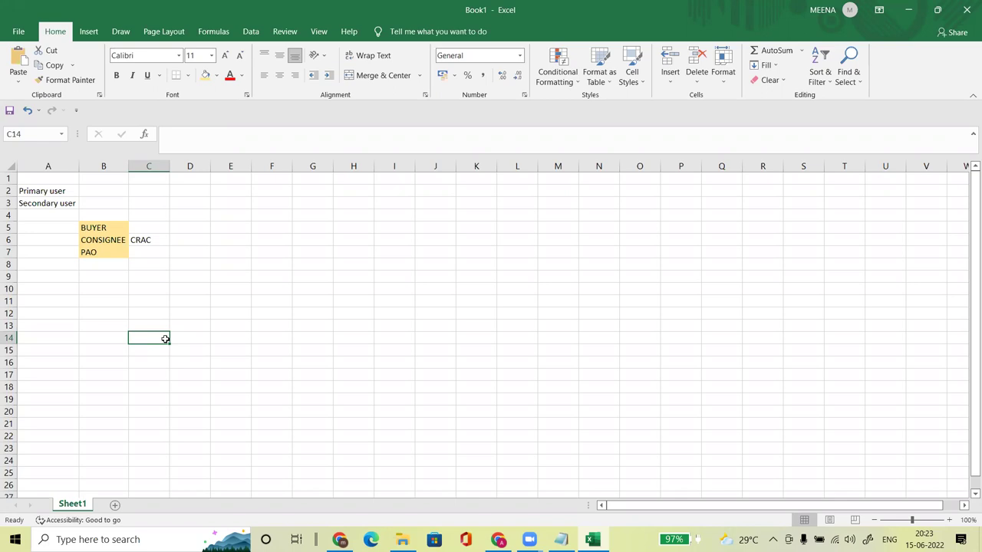
click(149, 248)
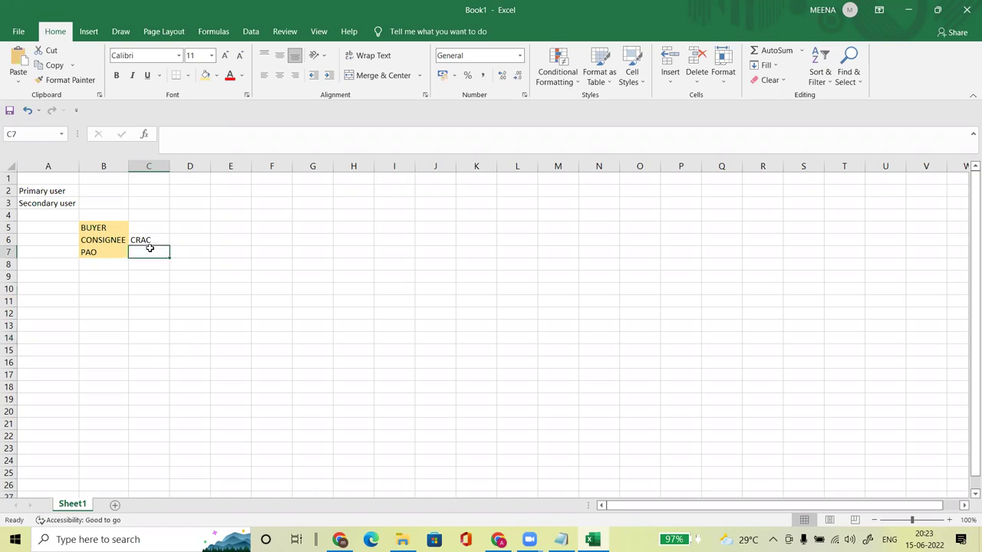
text(PAYMENT)
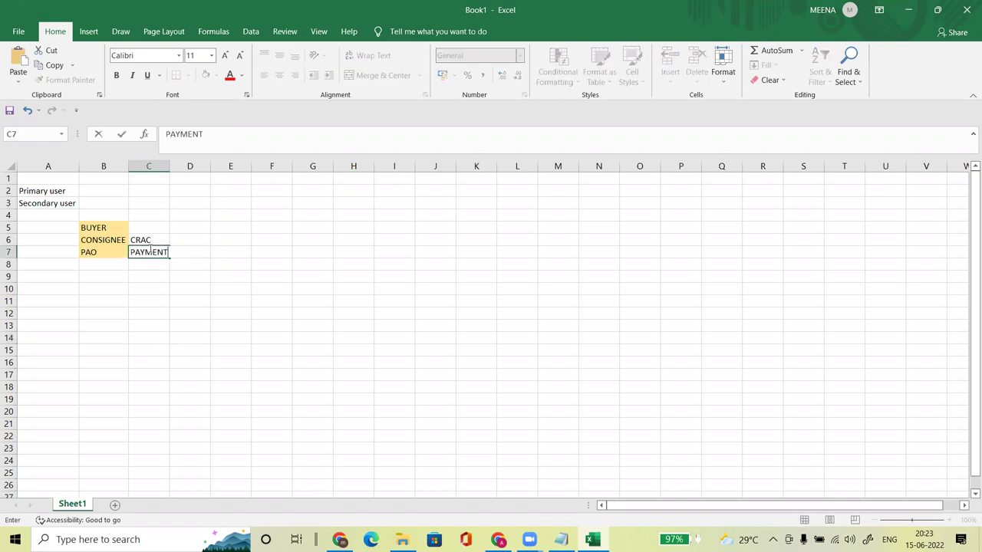
key(Return)
key(Up)
key(Up)
key(Up)
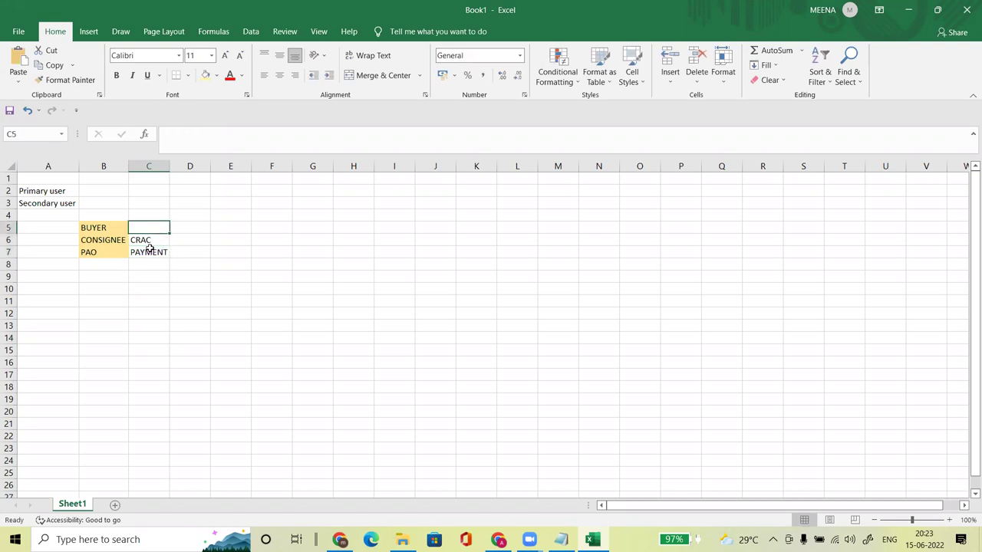
text(DIRE)
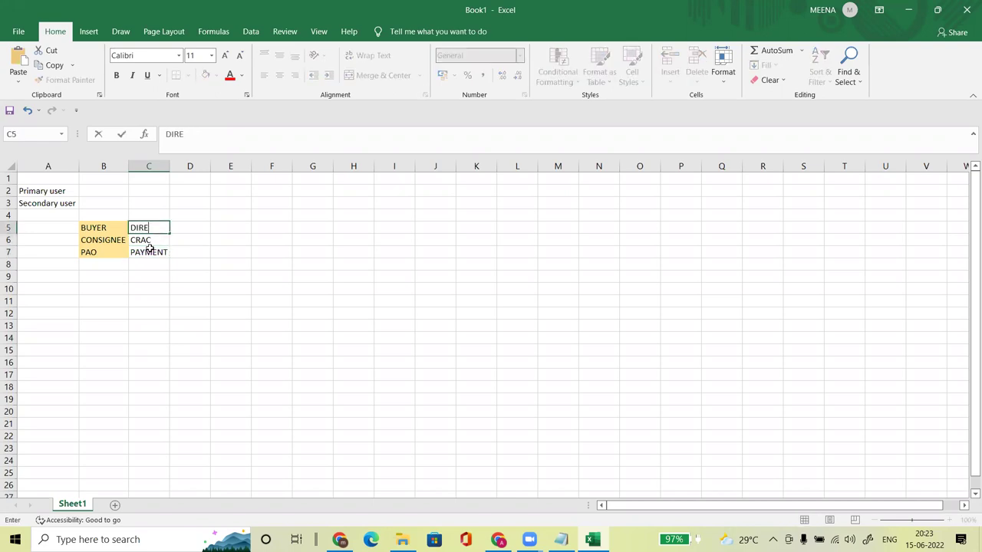
text(CT PURCHSE, )
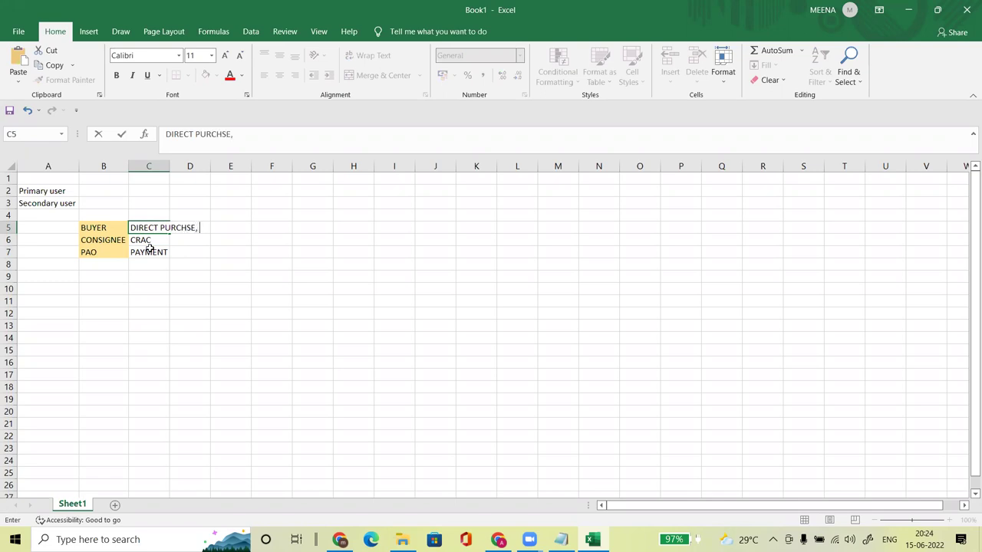
text(L1 , BID)
key(Return)
Step: AutoFit column C, then switch to the GeM catalogue page in Chrome
double_click(170, 166)
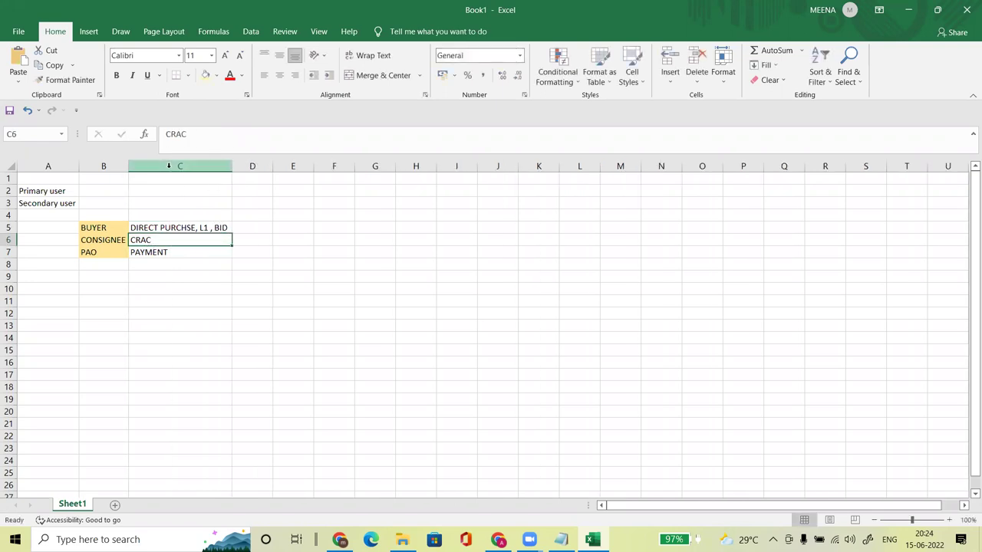
click(156, 309)
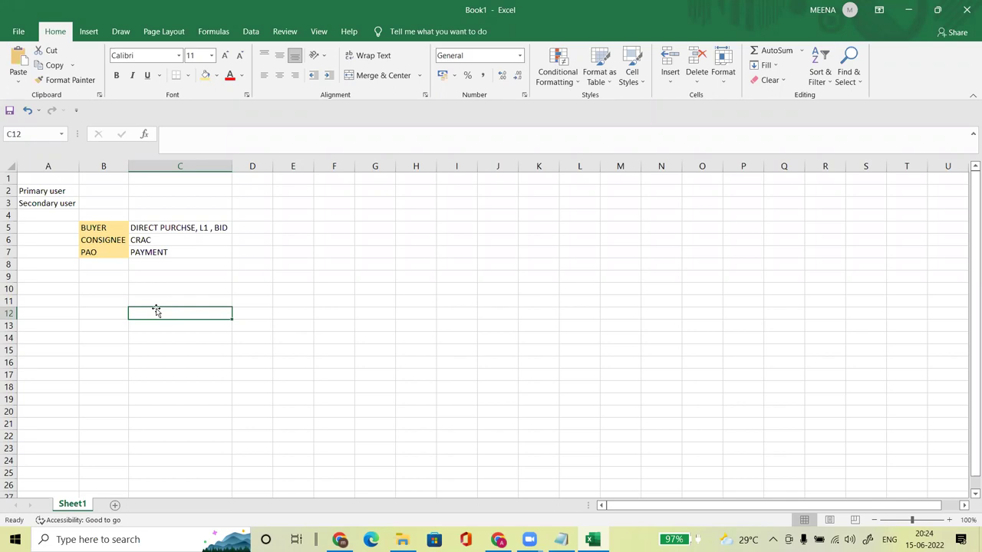
click(462, 241)
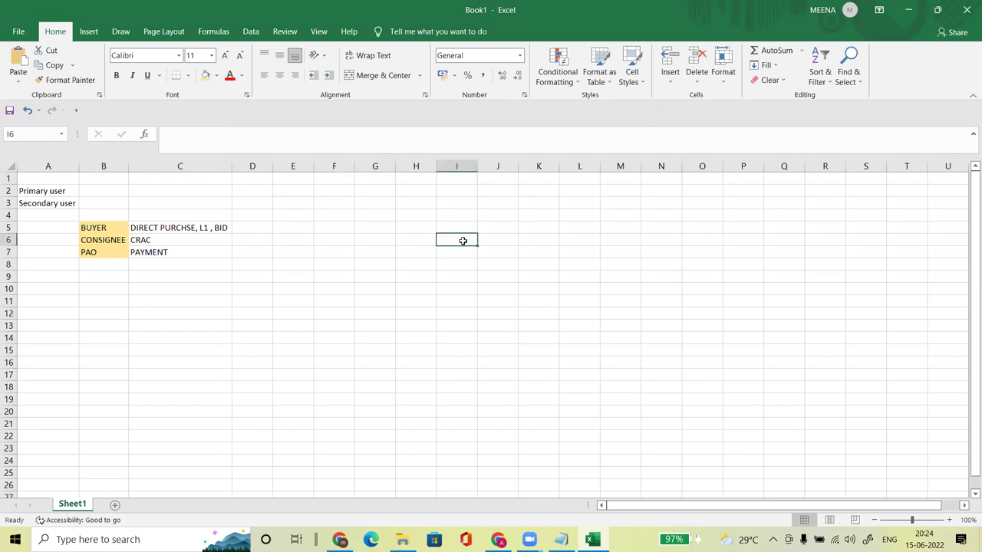
click(340, 539)
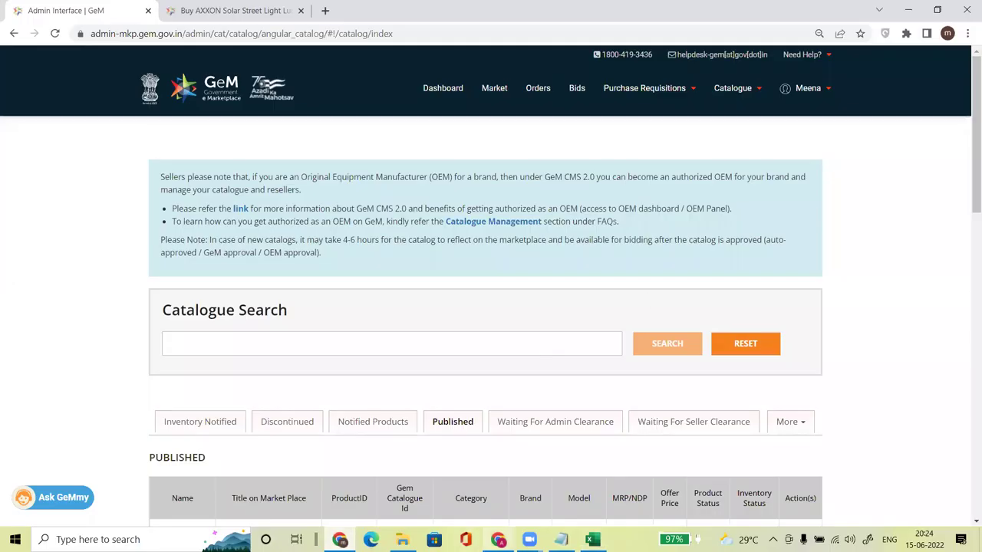
Step: Log out of GeM and open the Sign Up > Buyers registration page
click(498, 539)
click(842, 91)
click(793, 138)
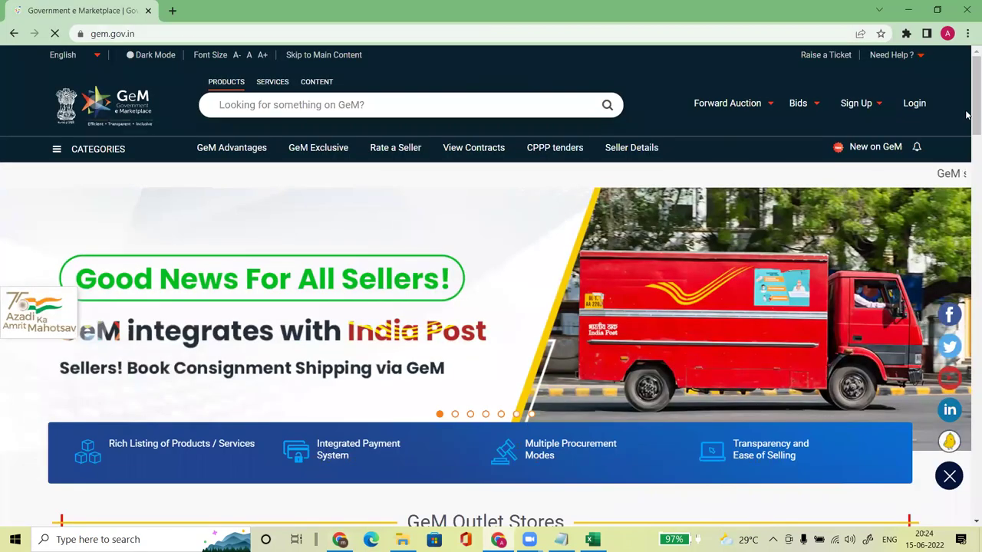
mouse_move(859, 102)
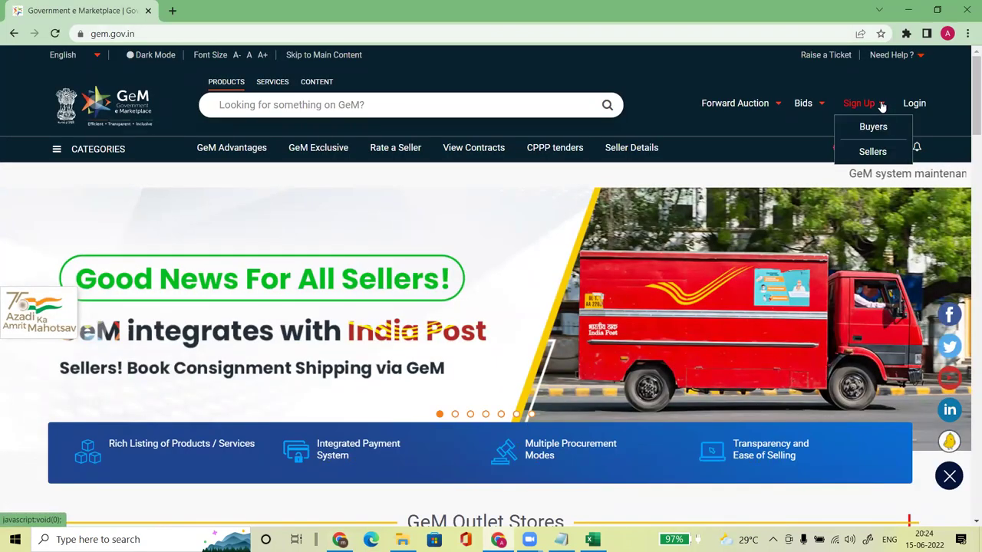
click(871, 128)
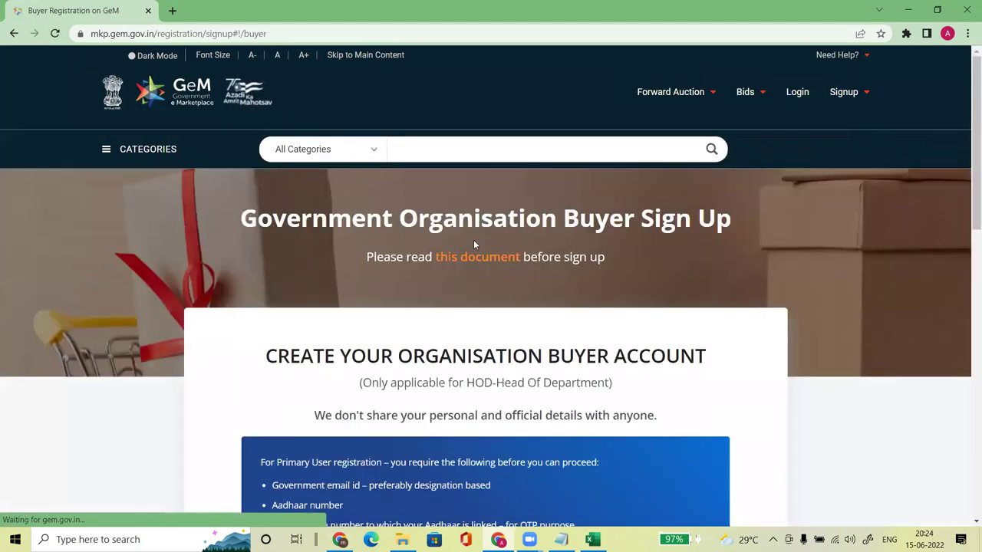
Step: Highlight the organisation buyer account heading and HOD requirement, then return to Excel
drag(969, 136, 966, 203)
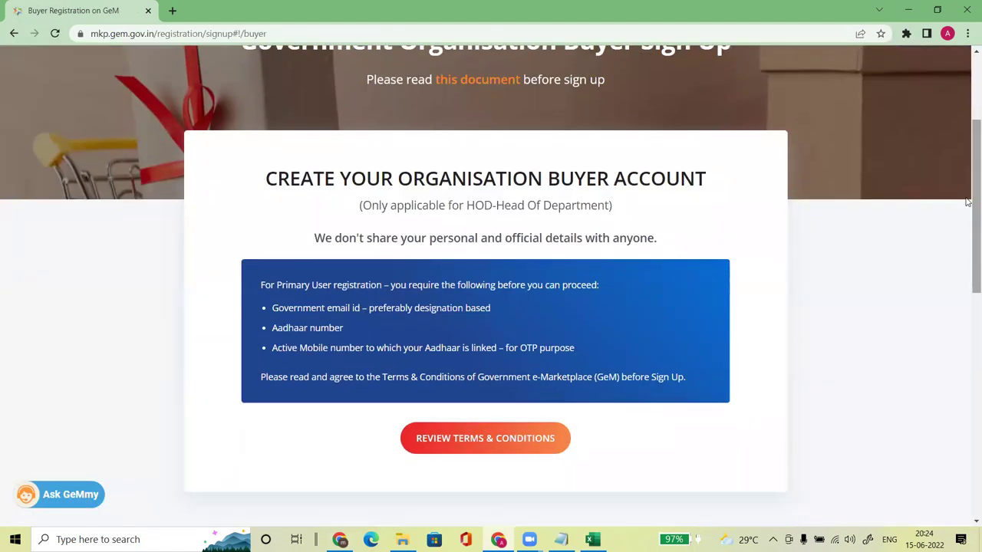
drag(267, 175, 700, 180)
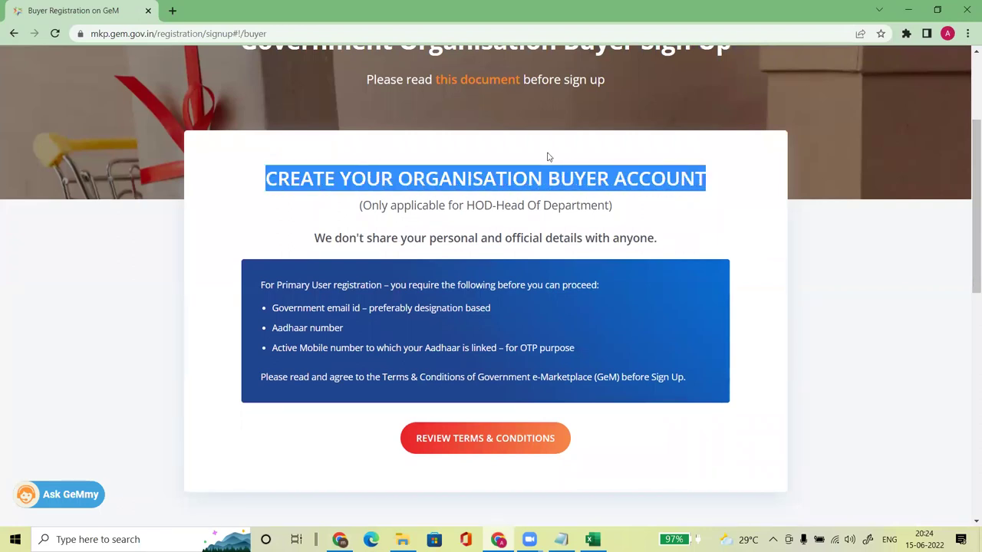
drag(466, 205, 611, 205)
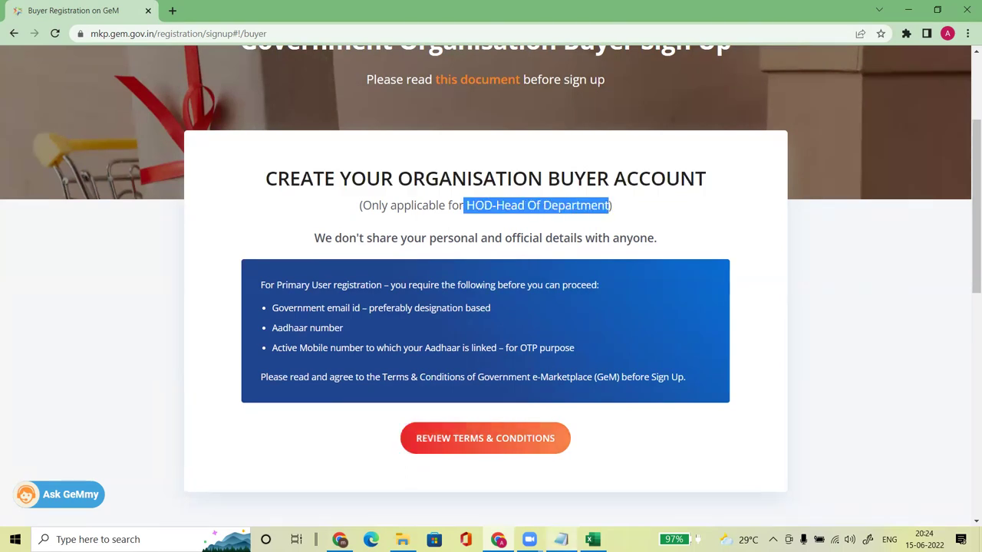
click(591, 539)
Step: Enter PANCHAYAT SAMITI in I8 and AutoFit column I to fit it
click(350, 350)
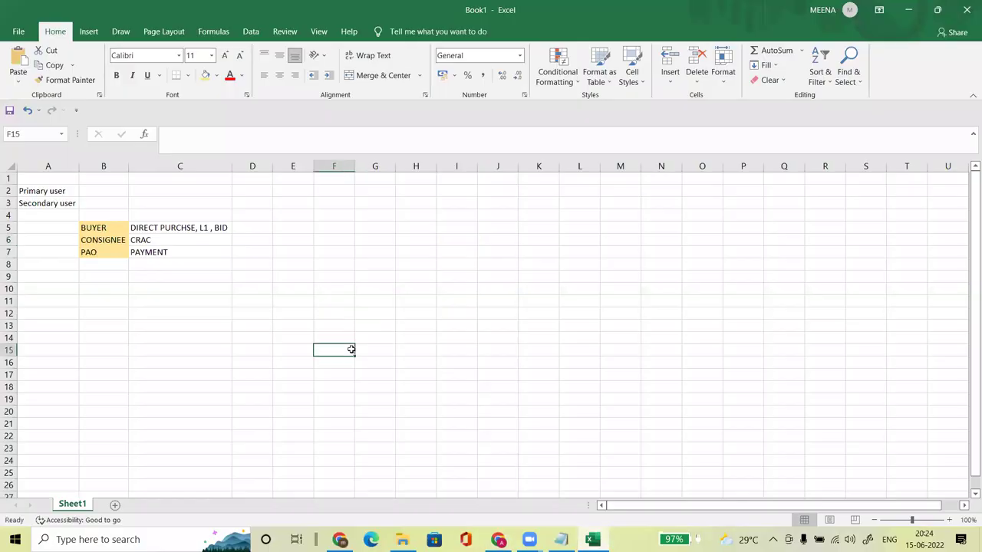
click(478, 227)
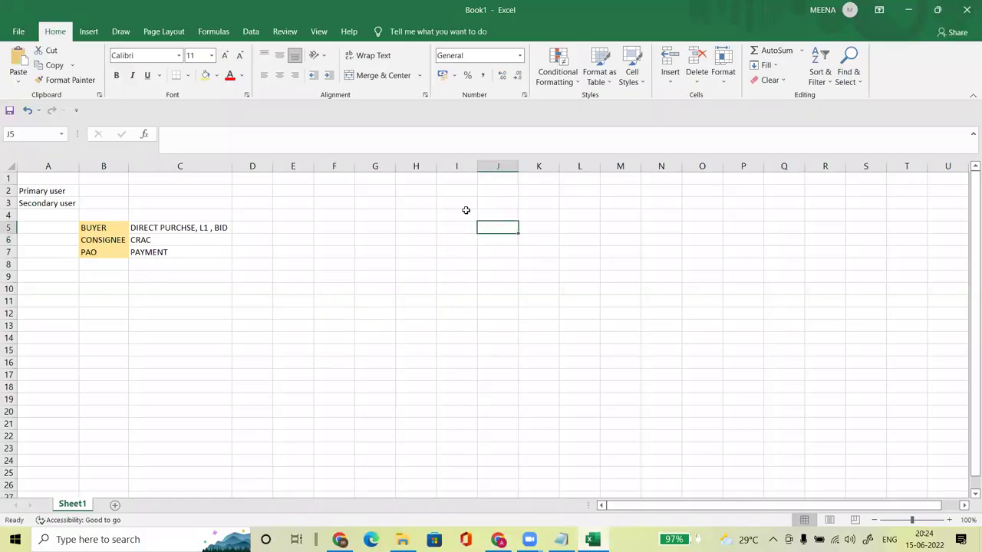
click(462, 216)
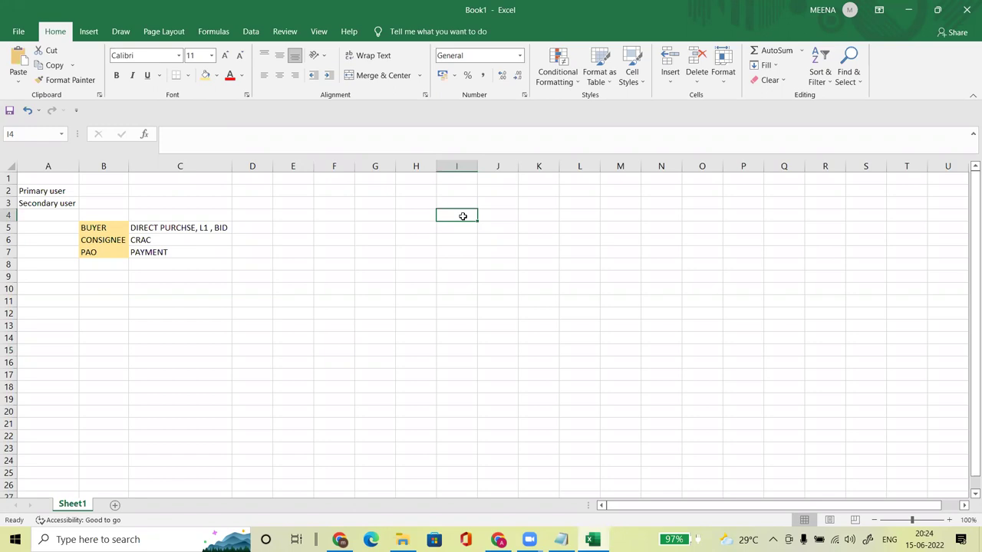
click(459, 263)
text(ZP)
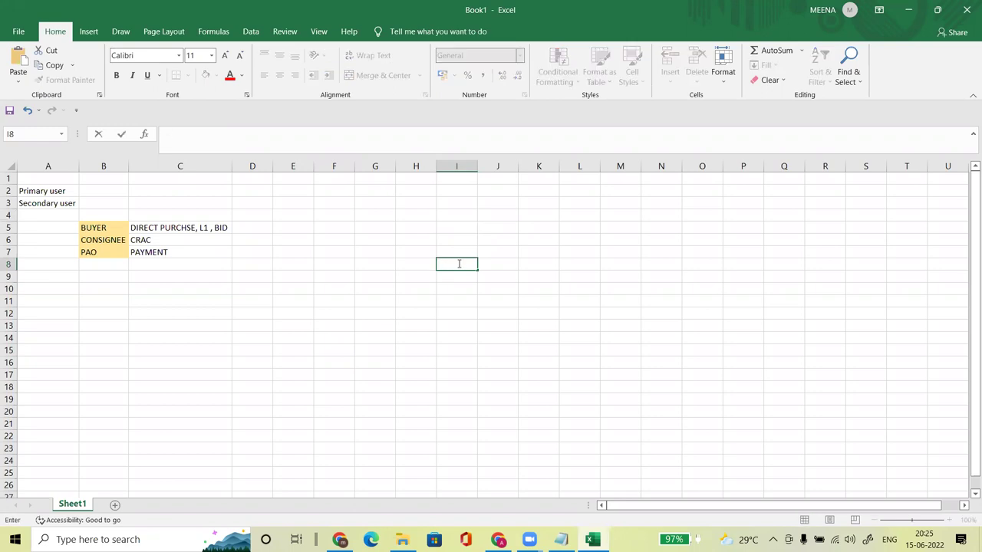
text(ANCHAYAT SAMITI)
key(Return)
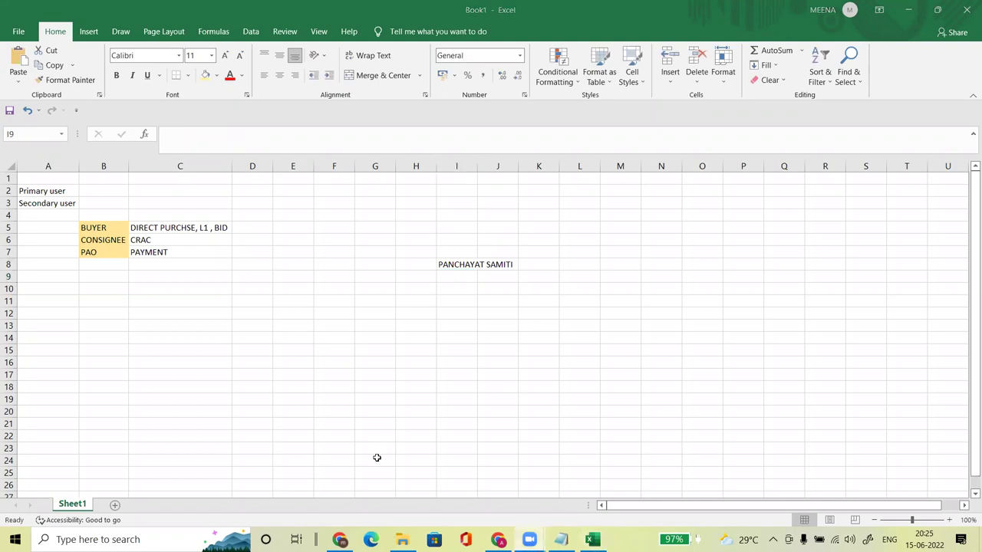
click(452, 263)
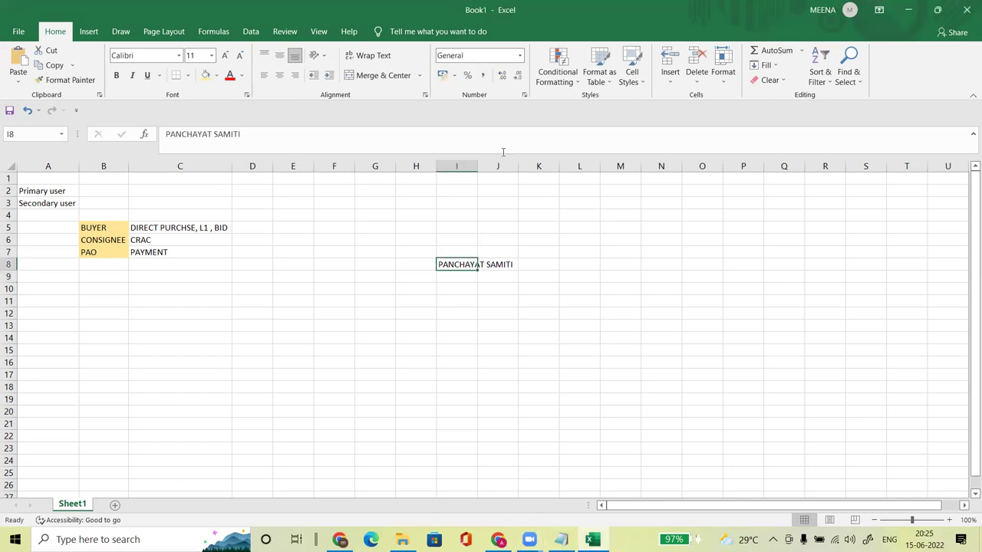
double_click(477, 166)
click(449, 346)
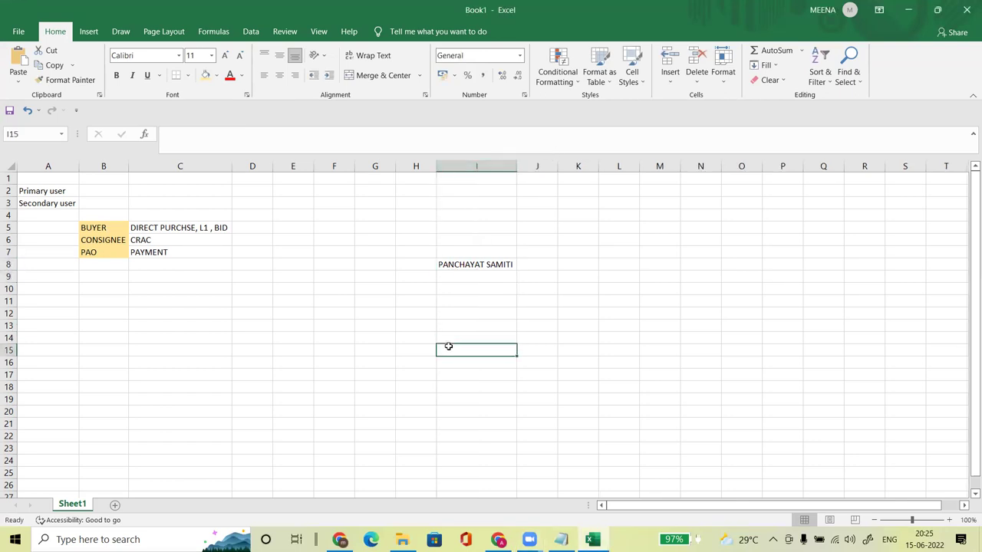
Step: Enter BDO in J8, then clear a stray HOD typed into H8
click(542, 266)
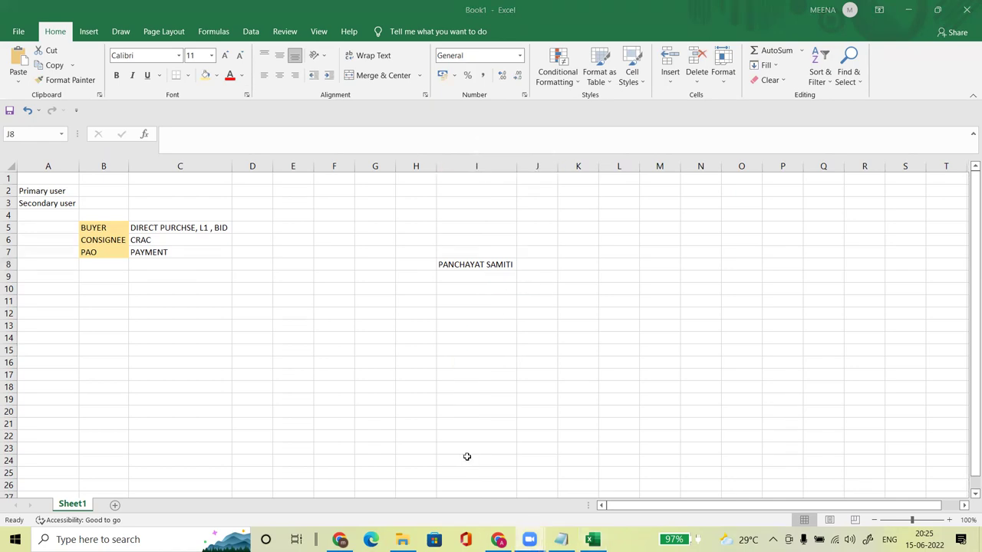
click(534, 264)
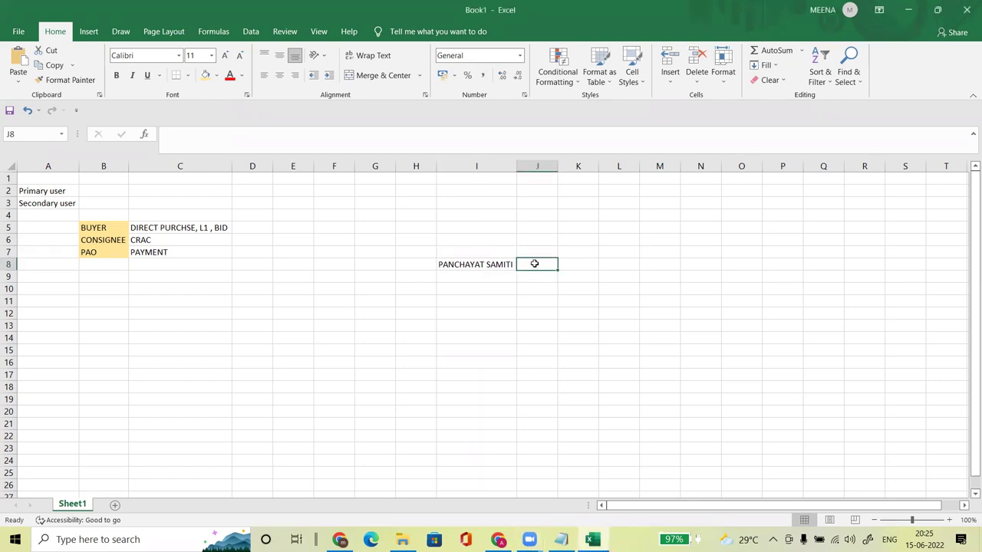
click(466, 528)
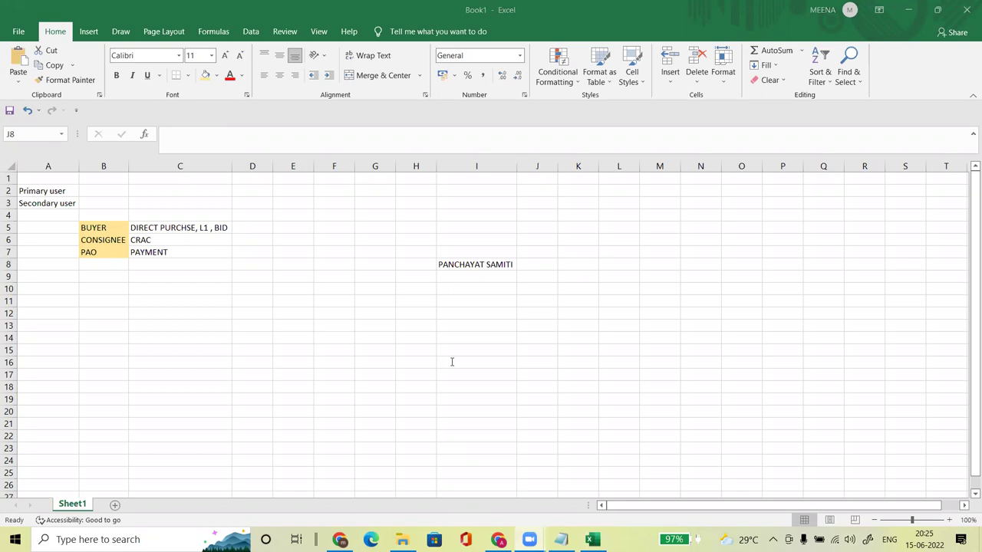
click(536, 263)
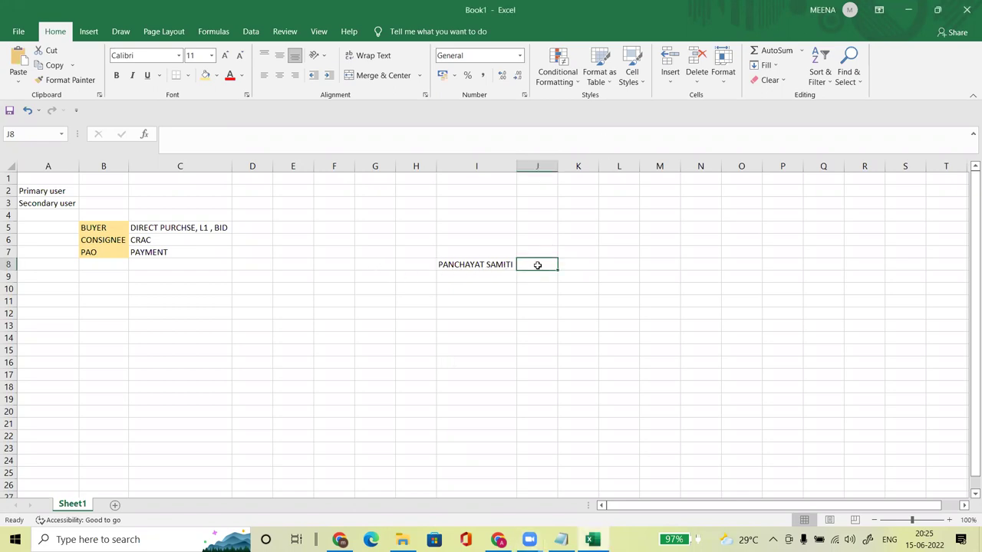
text(BDO)
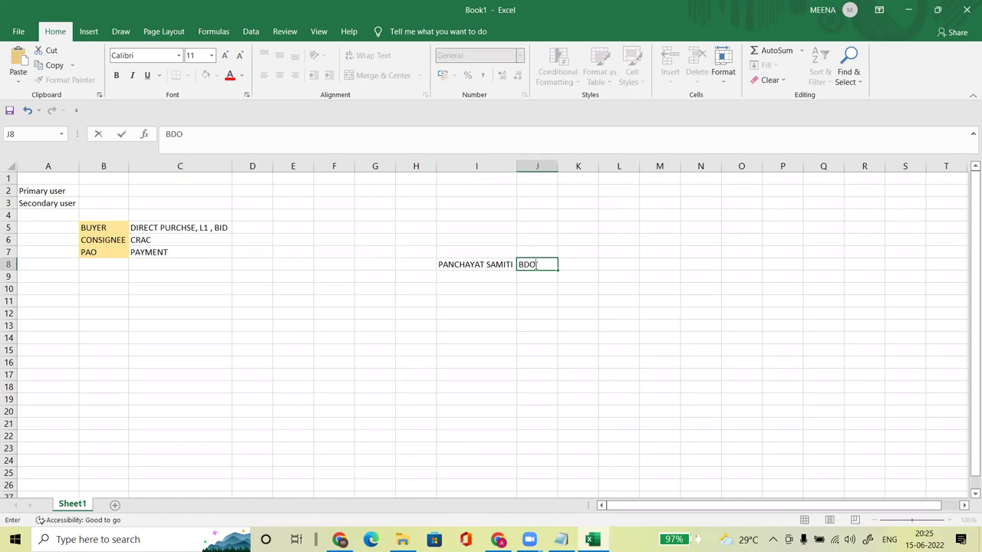
click(536, 264)
key(Right)
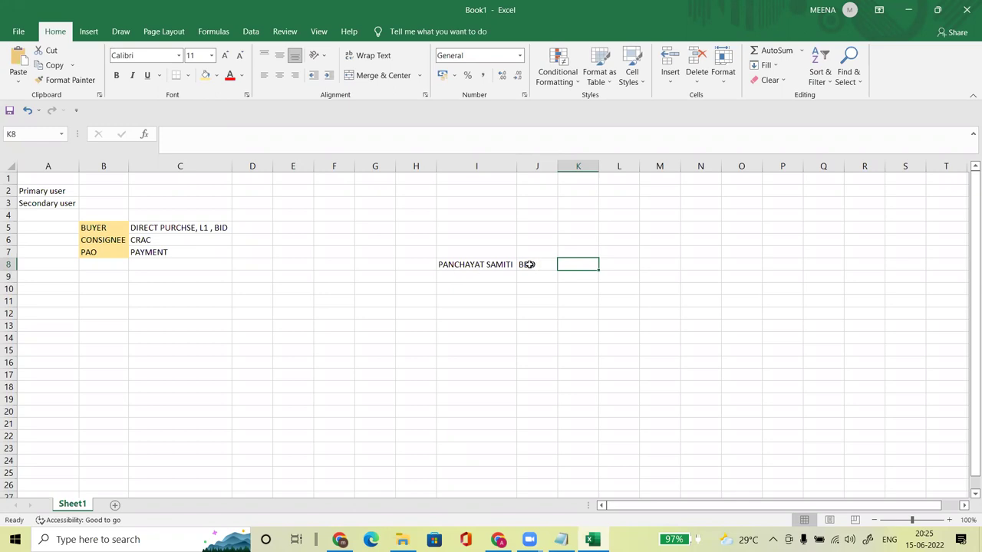
click(410, 266)
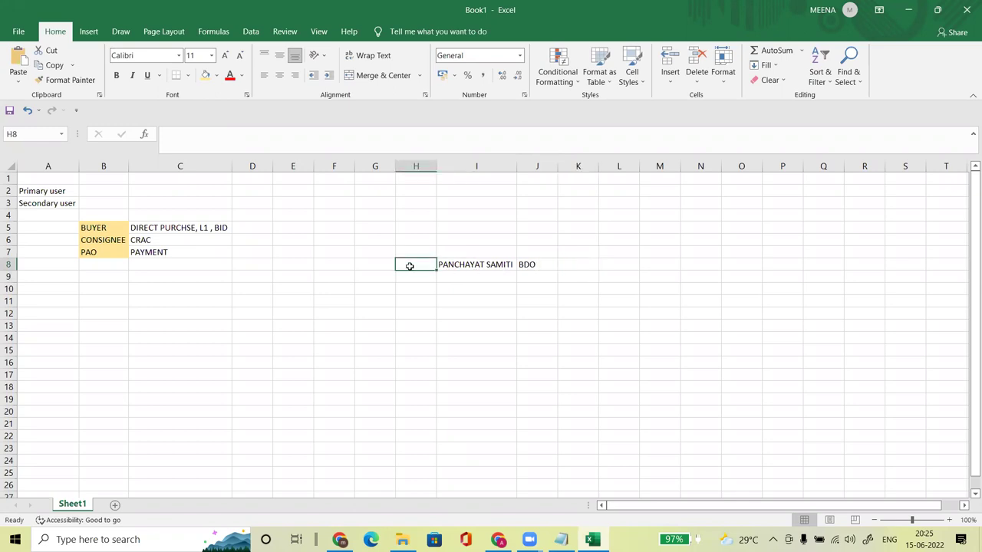
text(HOD)
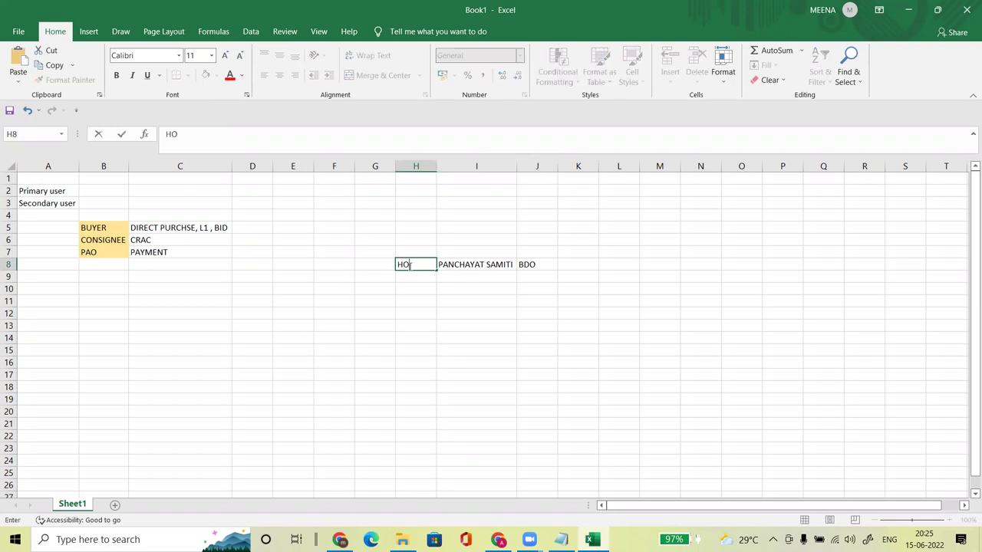
key(BackSpace)
key(BackSpace)
key(BackSpace)
Step: Drag PANCHAYAT SAMITI up into I7 and type HOD in I8
click(478, 265)
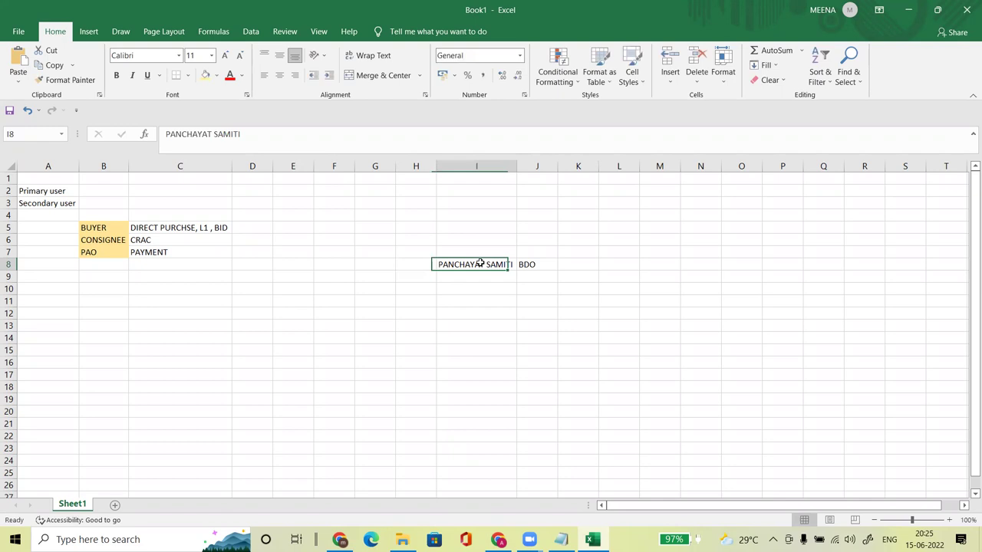
drag(480, 261, 480, 250)
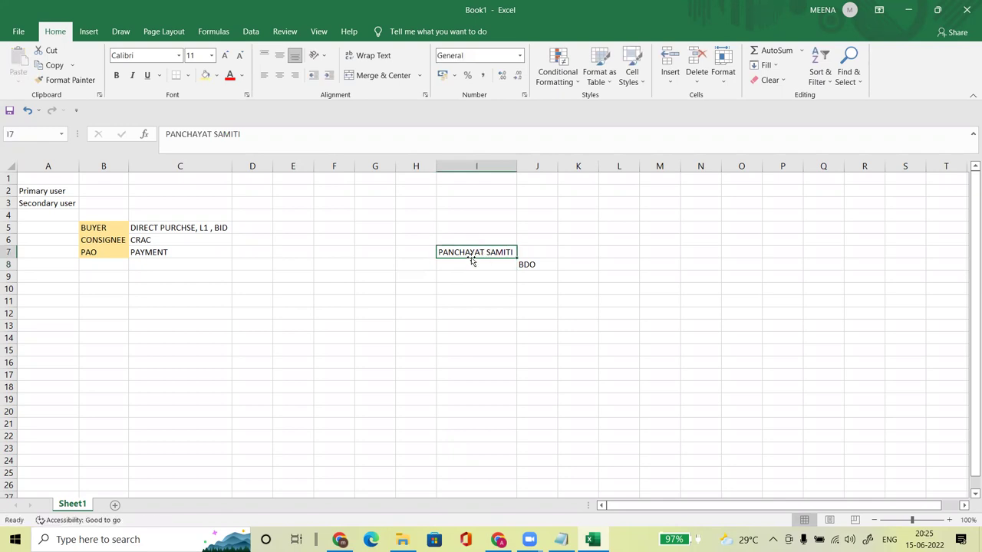
click(459, 263)
text(HOD)
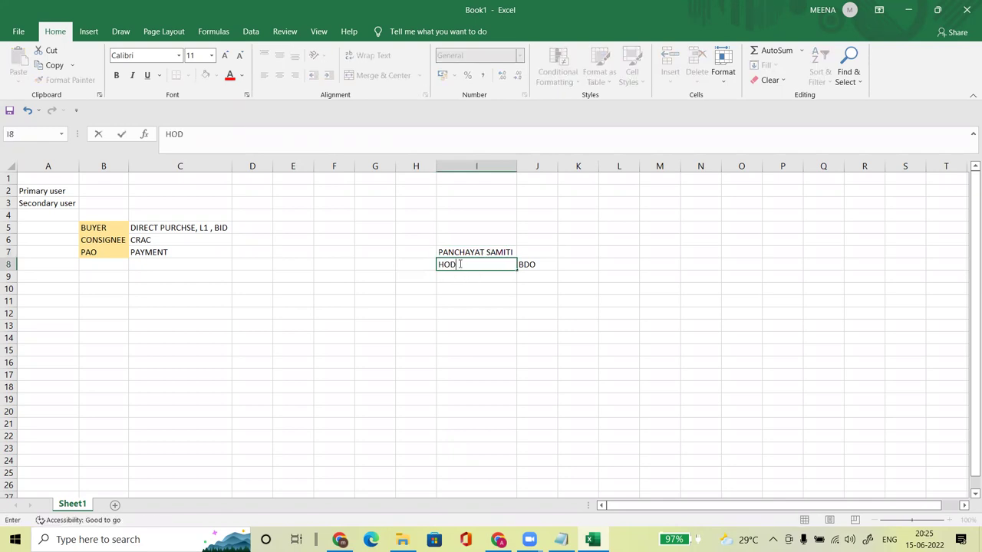
key(Return)
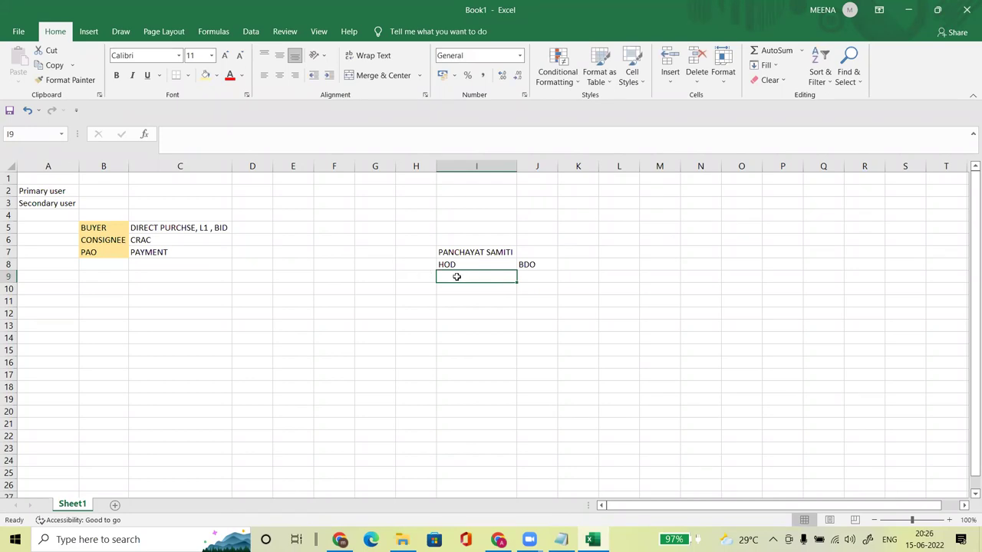
Step: Enter PRIMARY USER in I9 and PAO beside it in J9
text(PRIMARY USER)
key(Return)
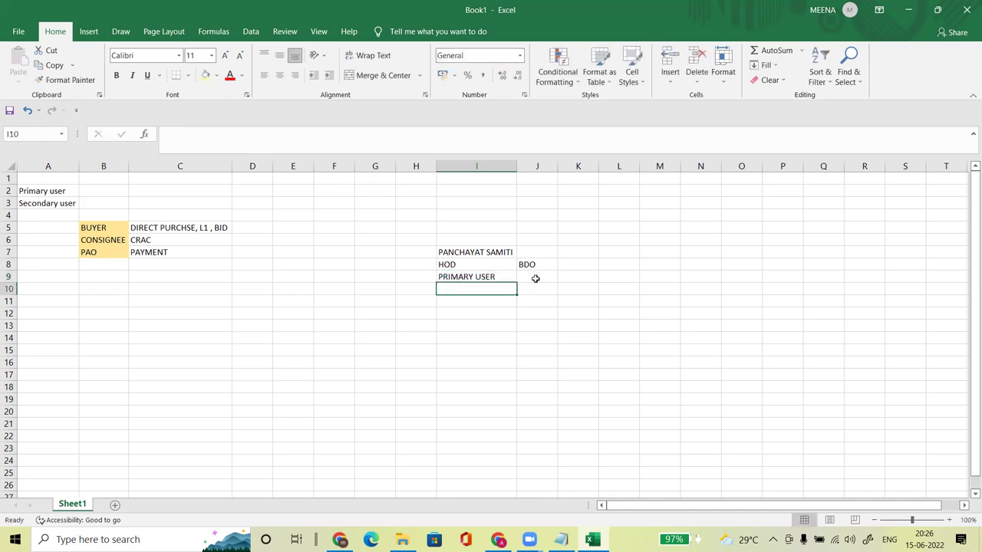
click(535, 278)
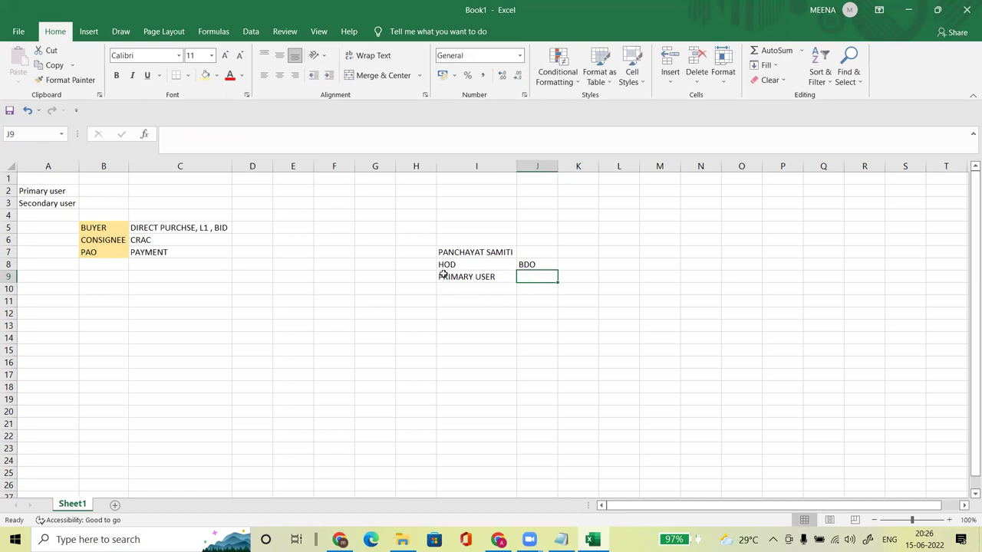
text(PAO)
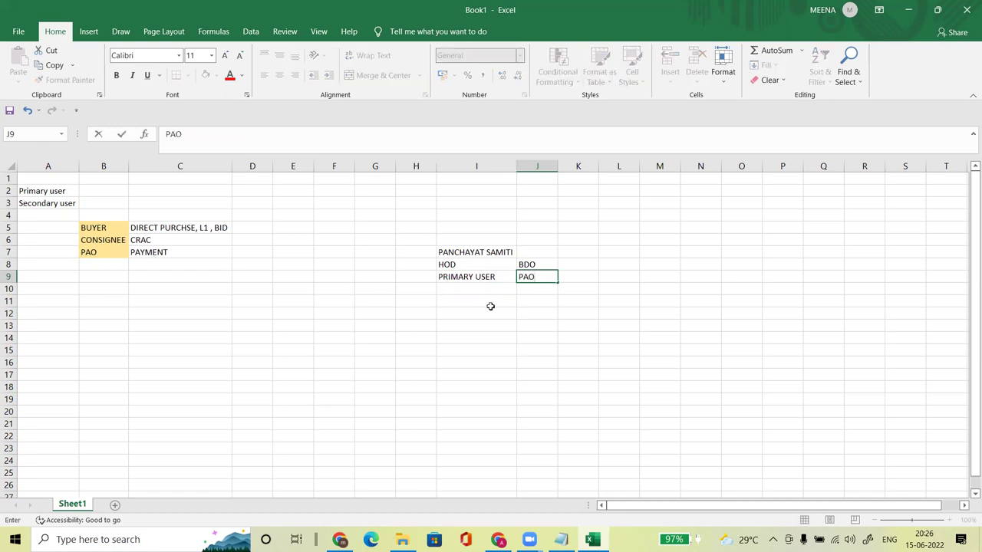
key(Return)
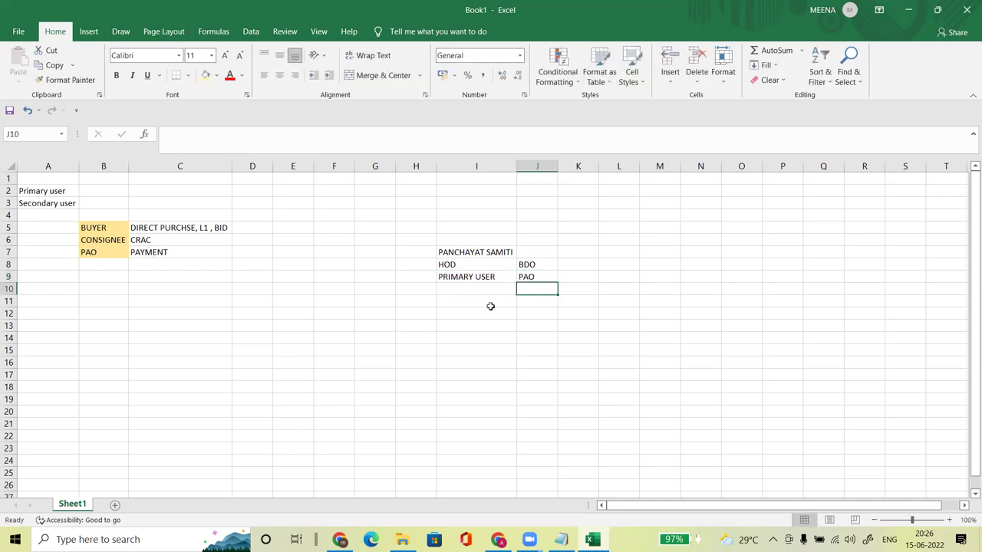
Step: Fill I7 light orange and shade HOD and BDO in I8:J8 light green
click(451, 252)
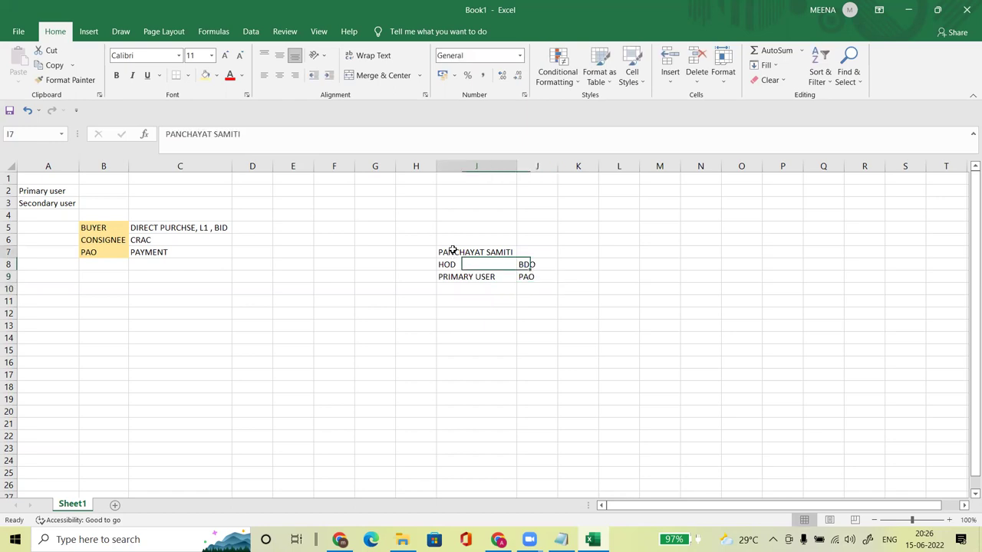
click(205, 75)
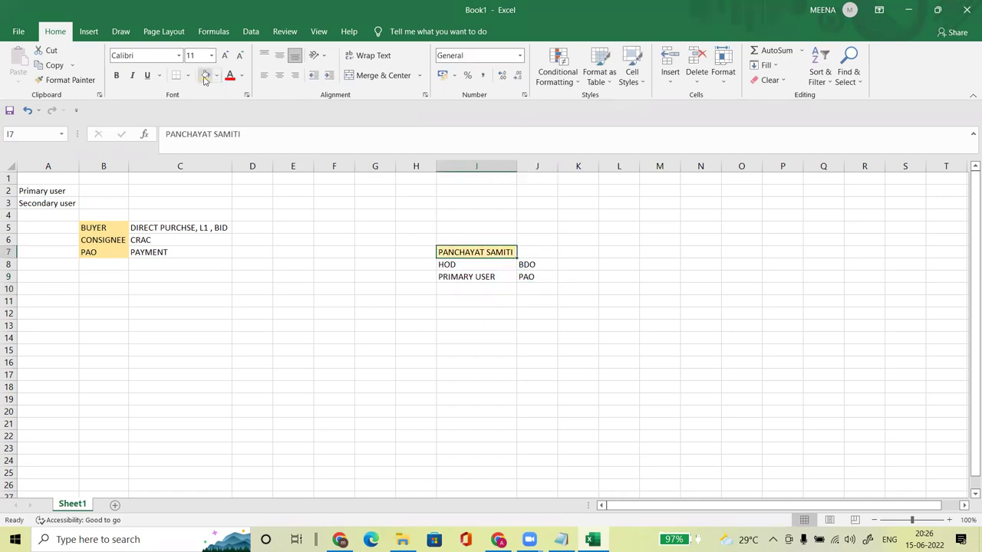
click(474, 335)
drag(460, 264, 526, 266)
click(483, 269)
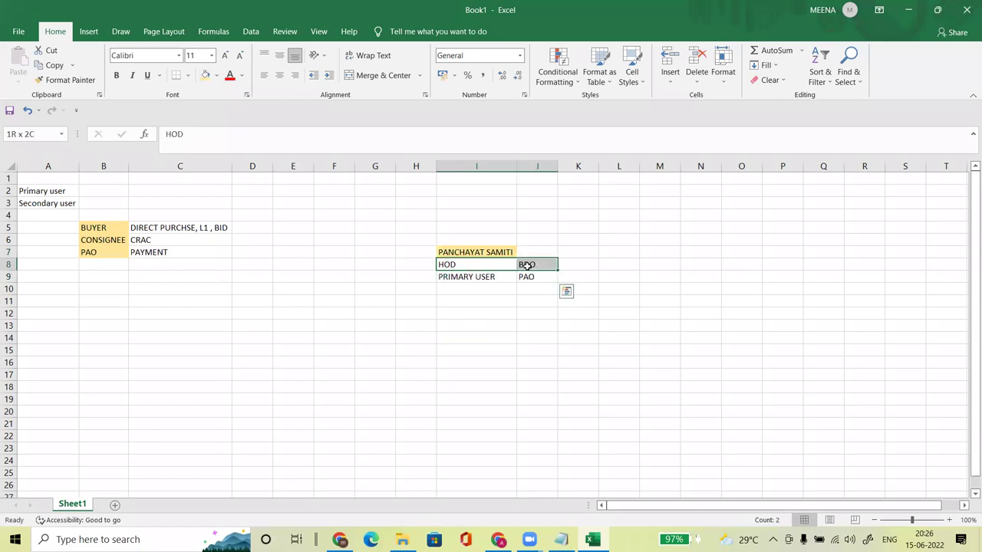
click(216, 77)
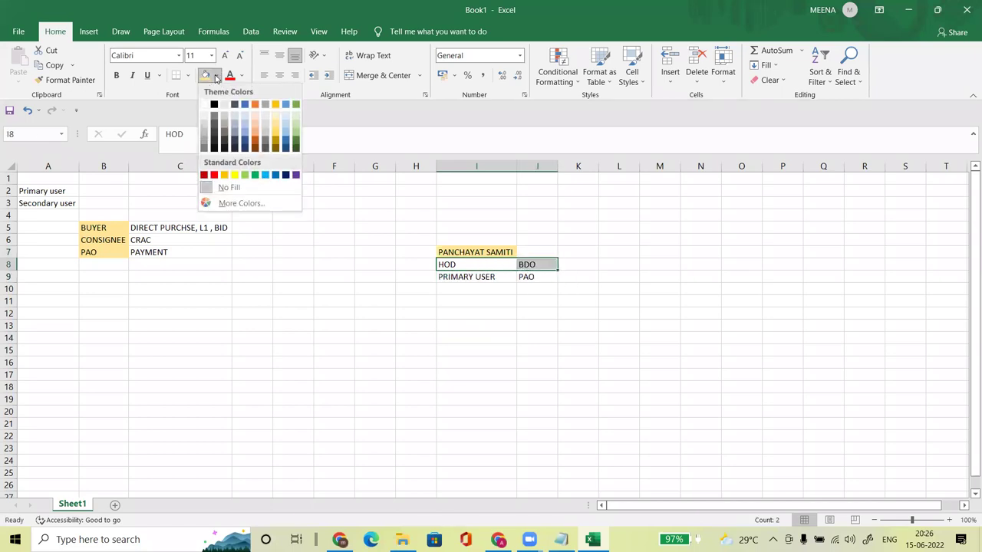
click(295, 121)
Step: Shade PRIMARY USER and PAO in I9:J9 a deeper green
drag(466, 275, 526, 278)
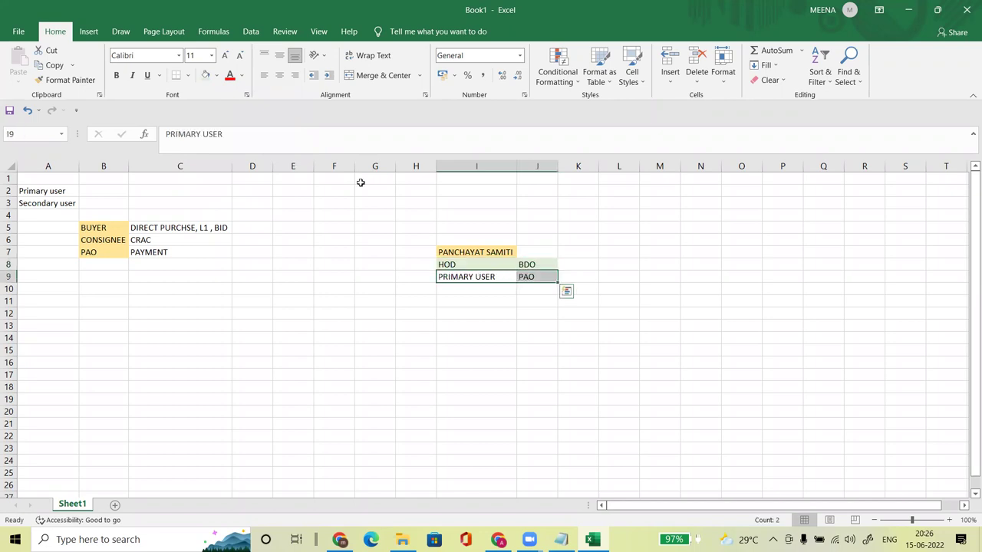
click(218, 79)
click(297, 135)
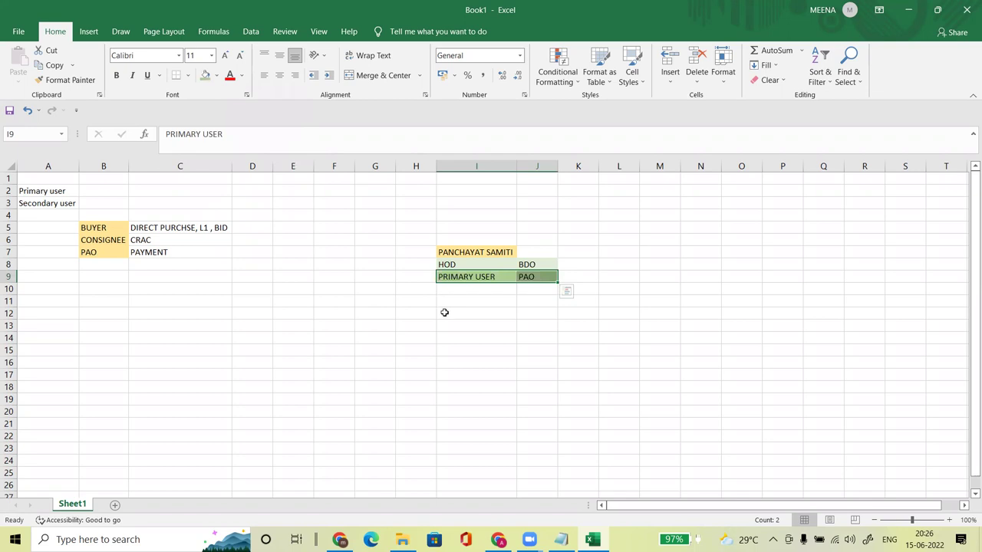
click(446, 321)
Step: Fill heading row I7:J7 gold and merge and centre PANCHAYAT SAMITI across it
click(537, 277)
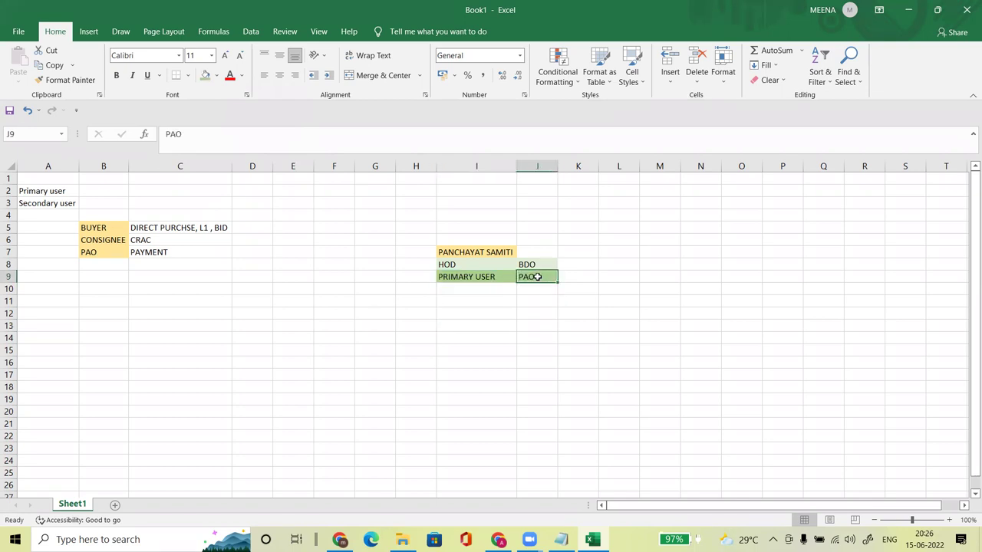
drag(478, 251, 535, 254)
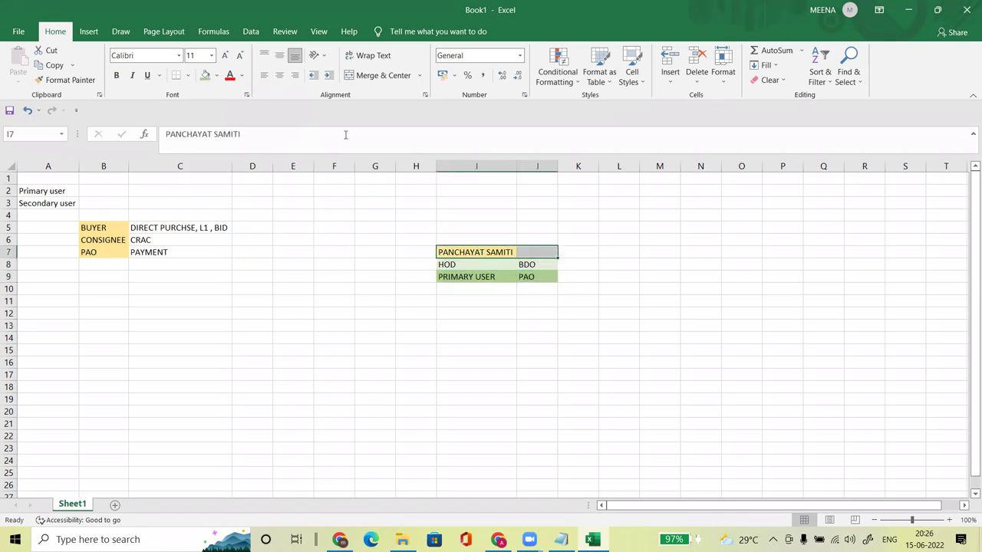
click(218, 76)
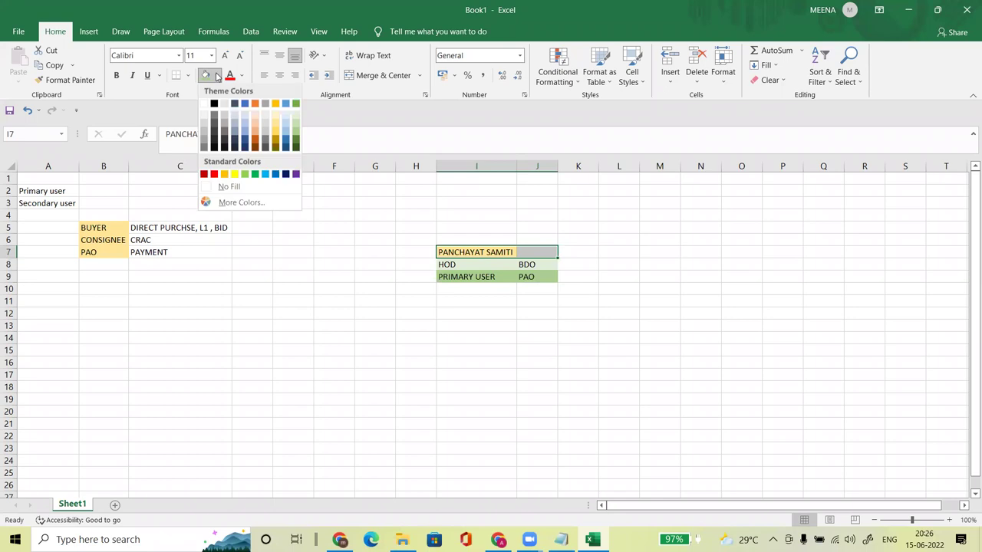
click(277, 137)
click(484, 324)
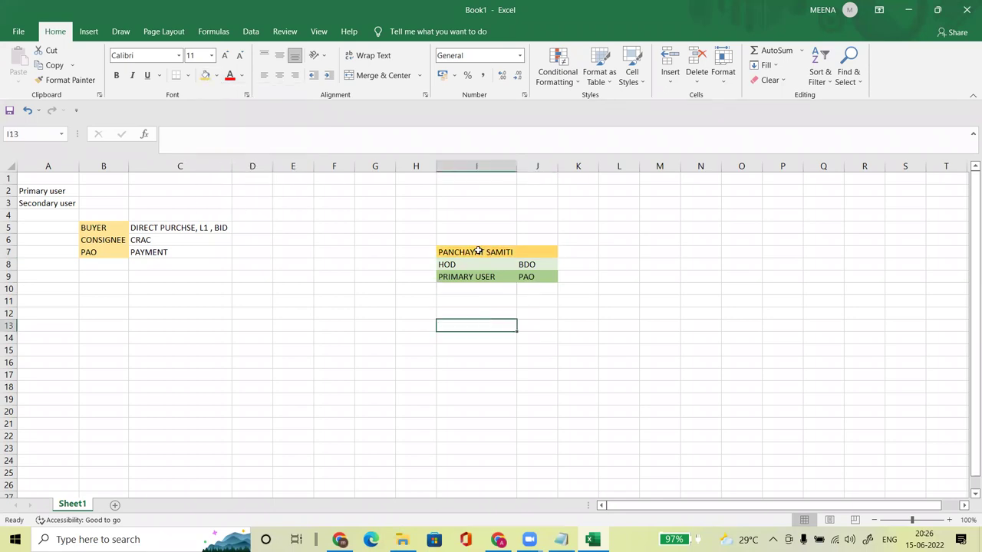
drag(482, 251, 537, 253)
click(376, 75)
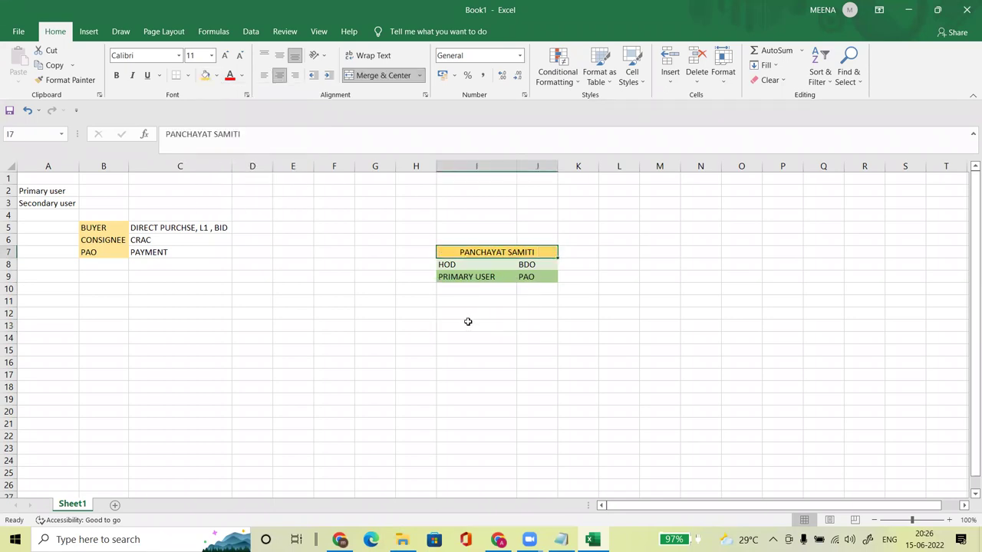
click(467, 322)
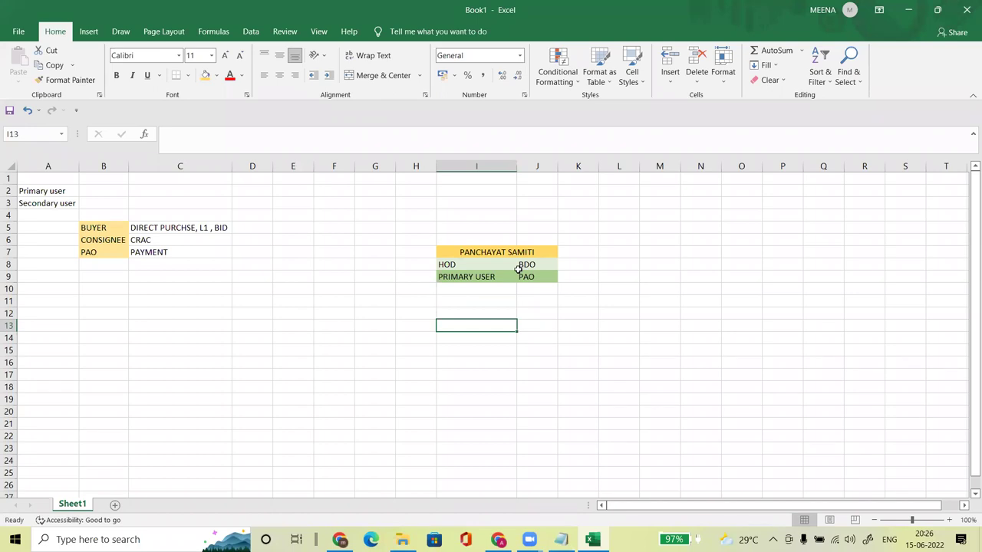
Step: Review the sheet by selecting the B5:B7 role list, the PRIMARY USER–PAO row and Secondary user
click(480, 301)
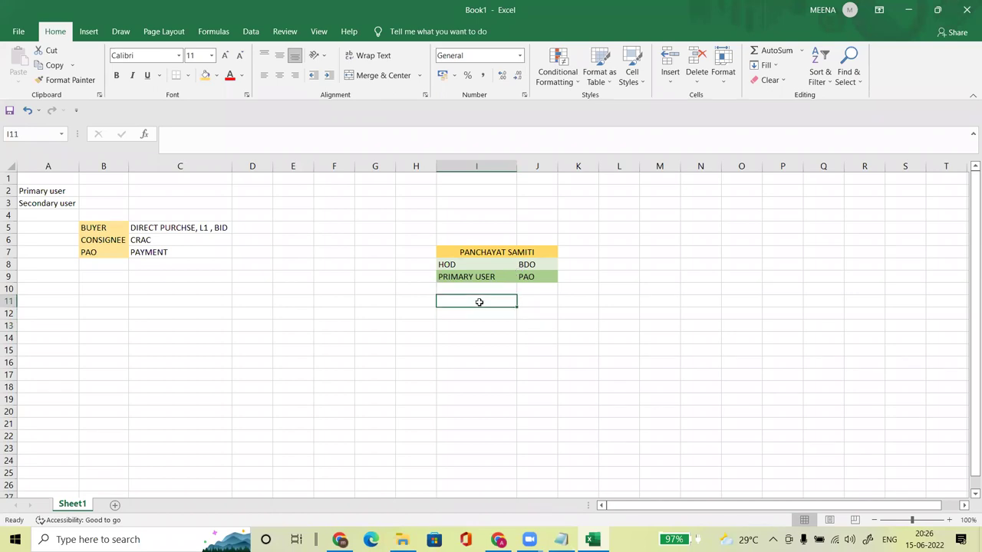
click(387, 303)
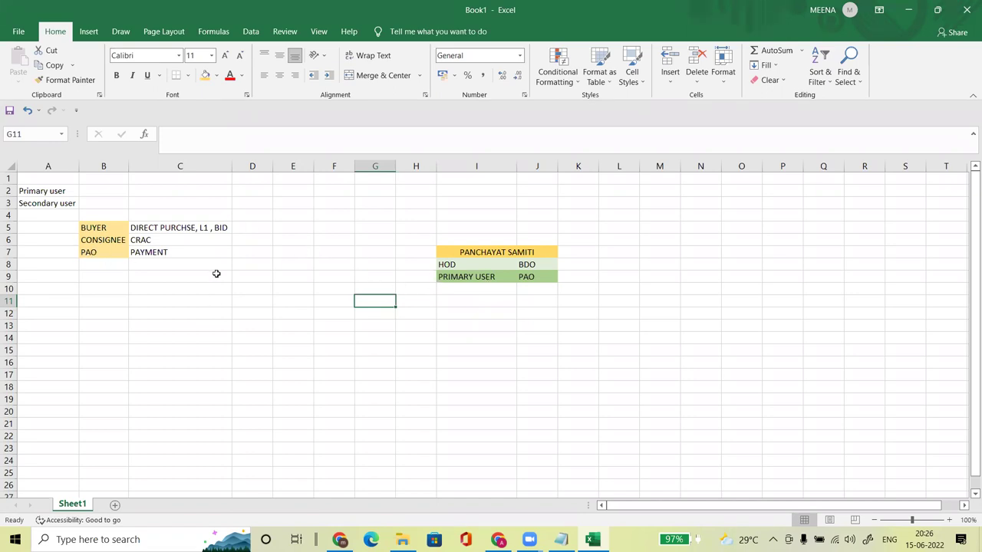
drag(105, 227, 108, 240)
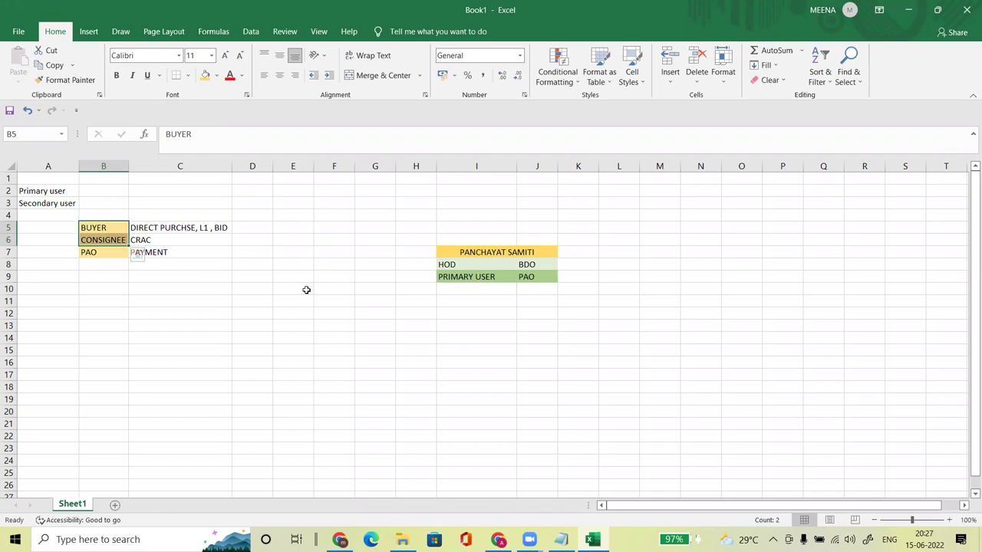
click(306, 296)
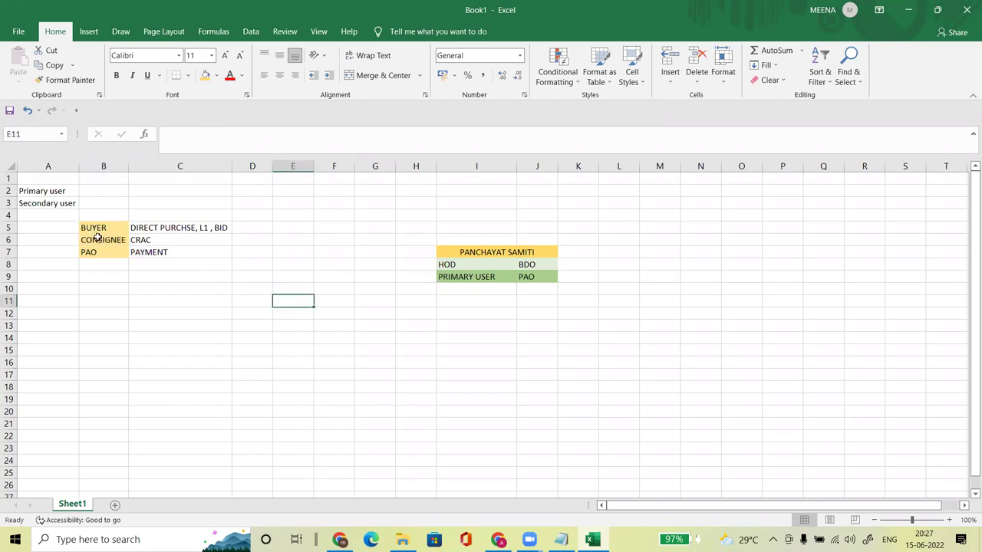
drag(445, 276, 543, 280)
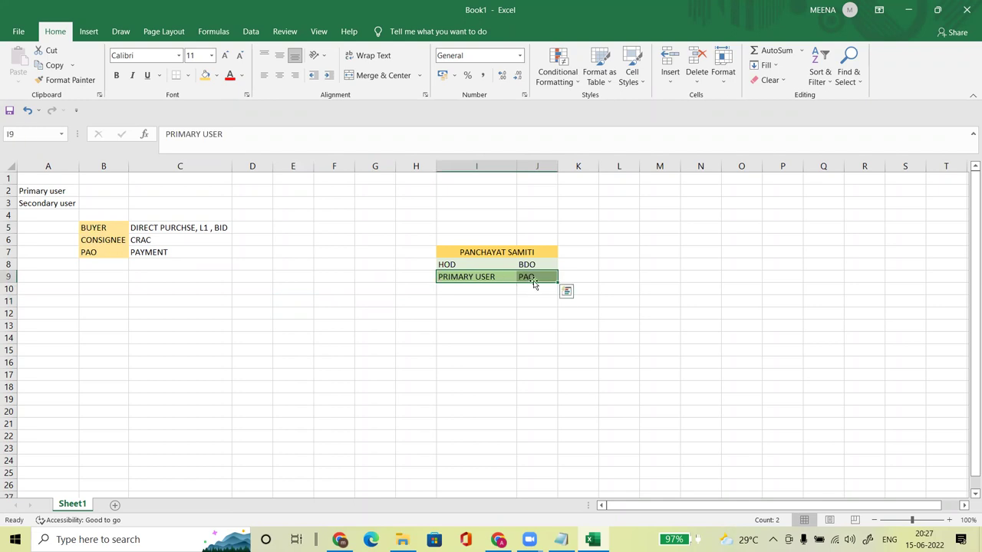
drag(84, 227, 88, 252)
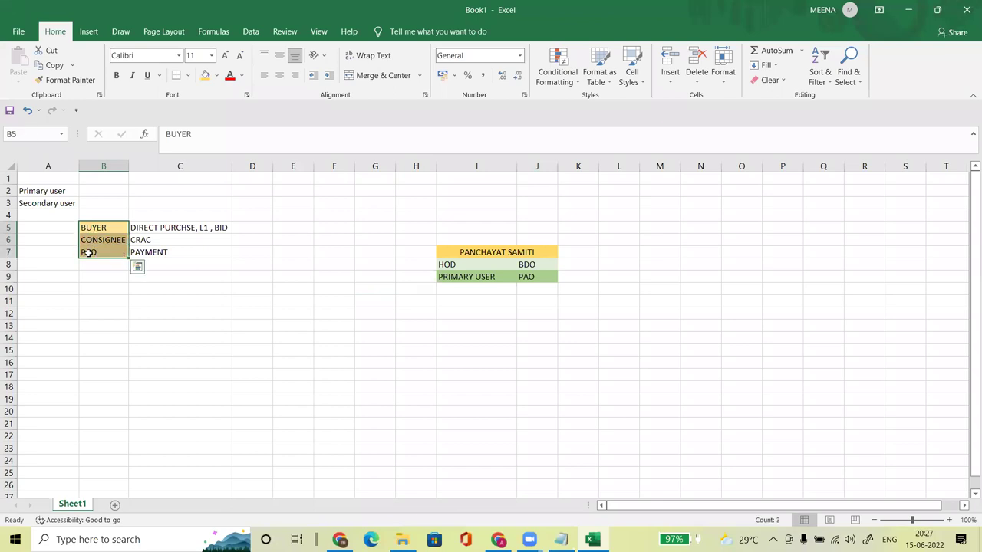
click(239, 306)
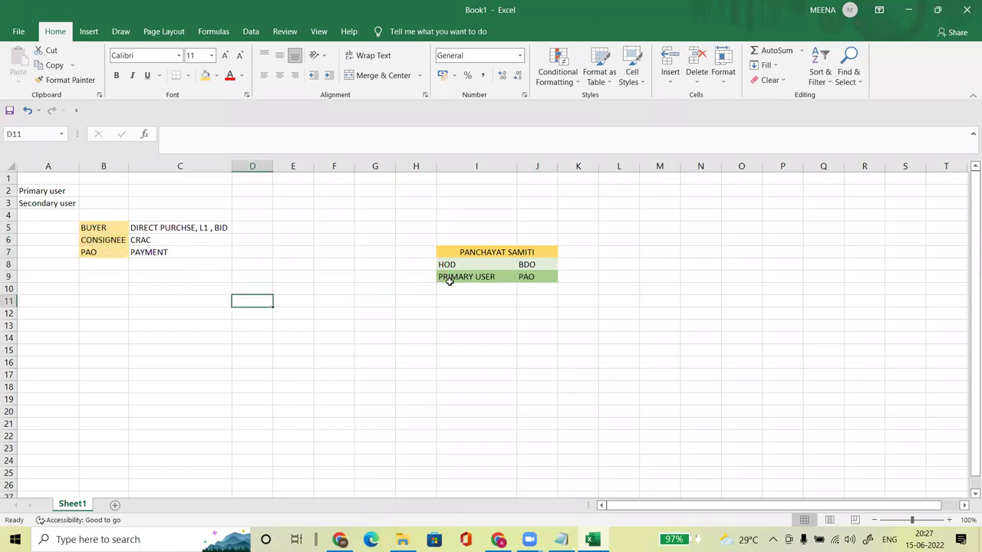
drag(449, 280, 526, 279)
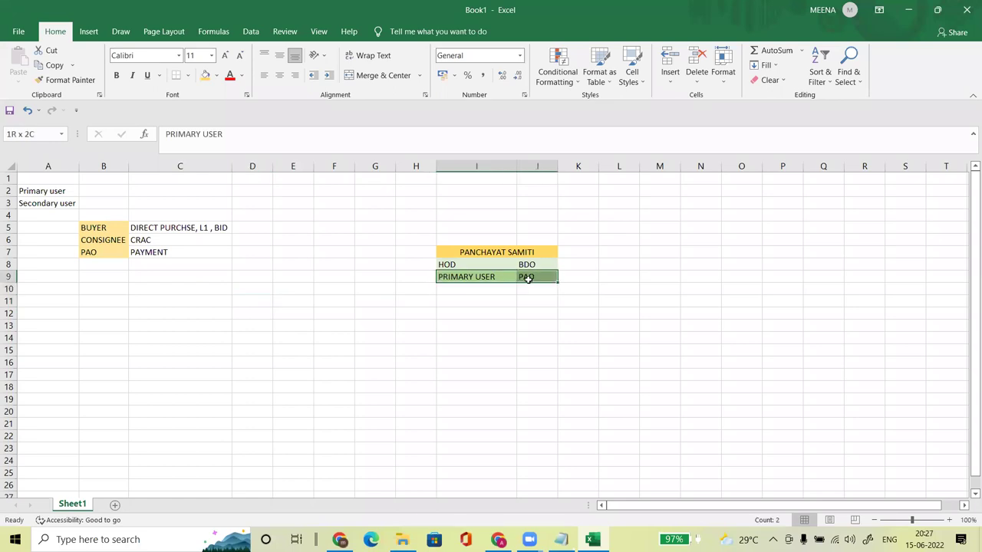
click(36, 201)
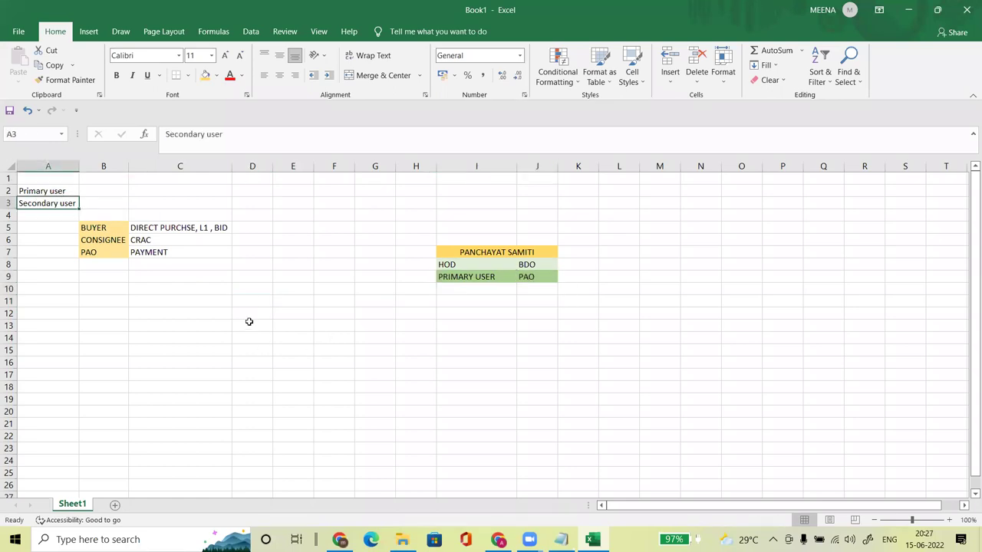
click(287, 313)
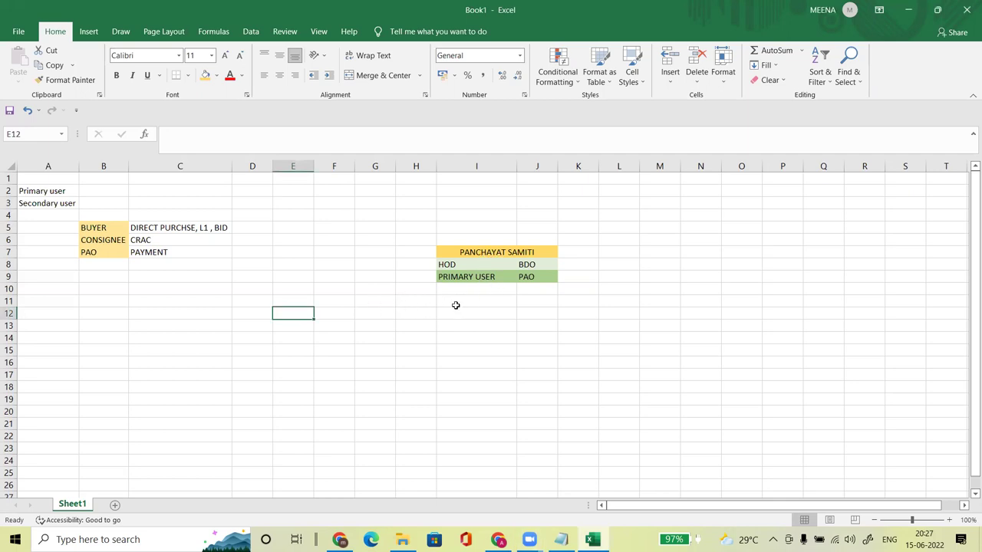
click(247, 300)
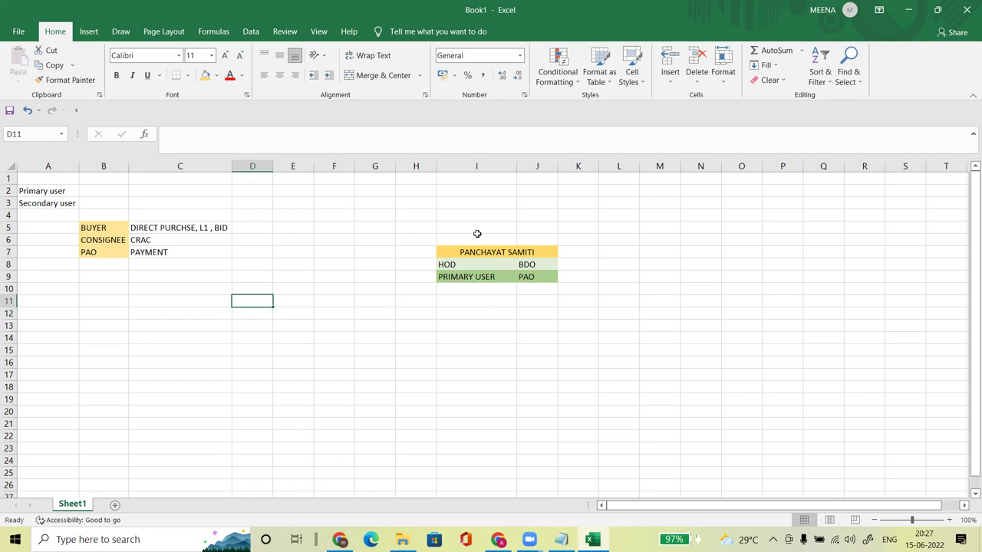
Step: Append ABC to the merged I7 heading, making it PANCHAYAT SAMITI ABC, then select D11
double_click(543, 252)
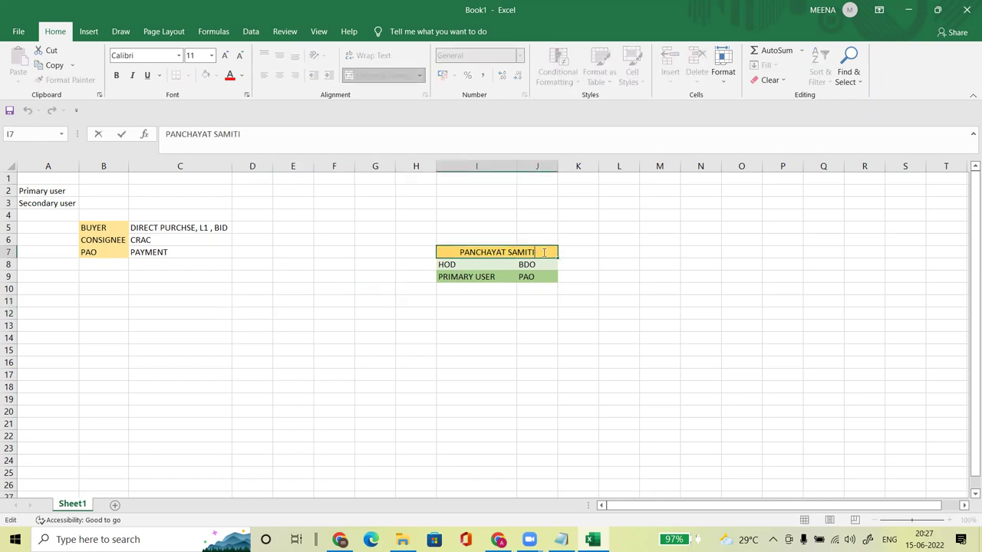
text(ABC)
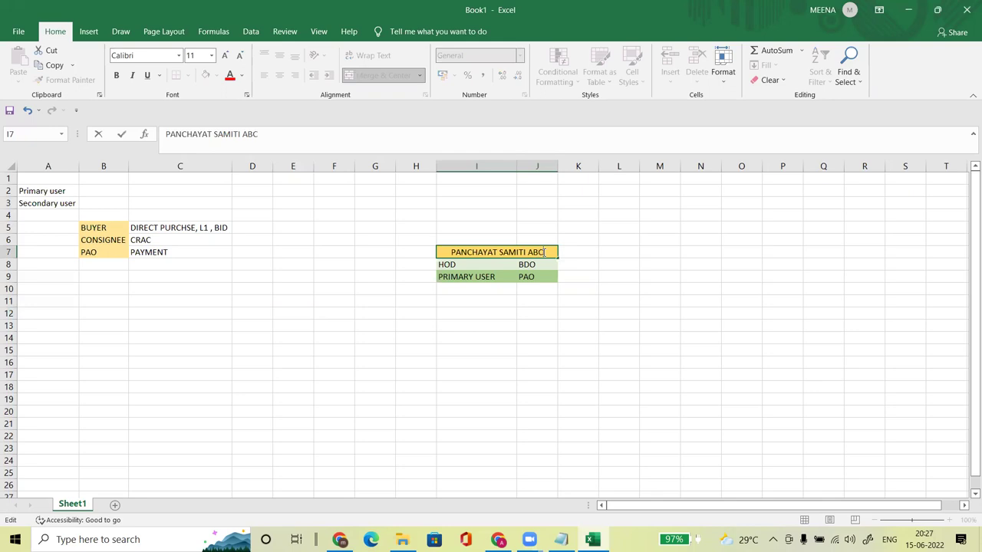
key(Return)
key(Down)
key(Down)
key(Down)
key(Down)
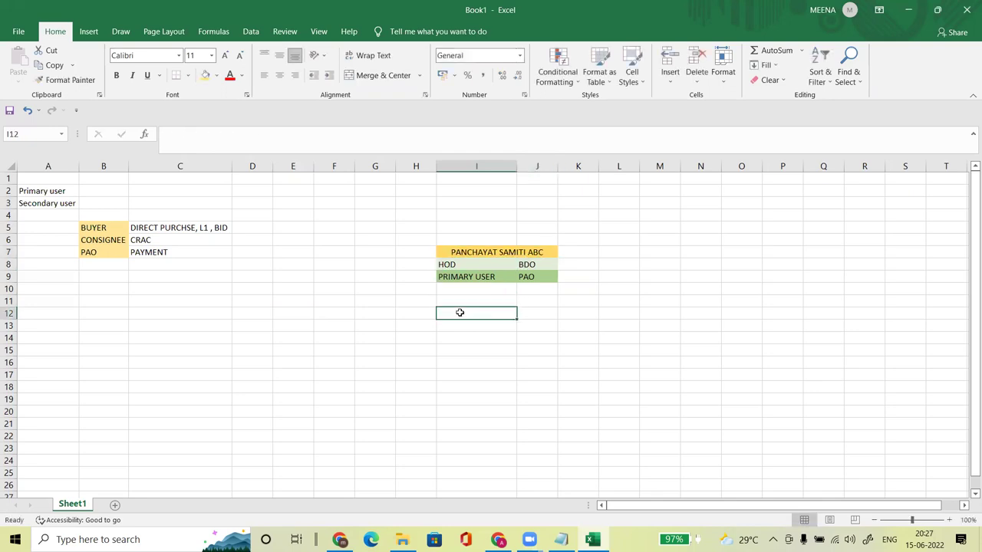
click(253, 300)
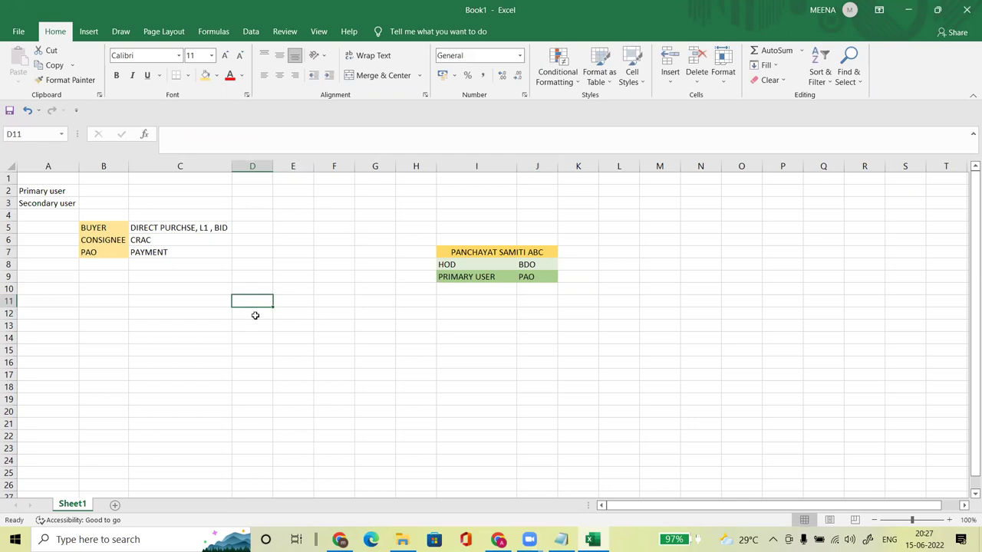
Step: Enter GRAM PANCHAYAT SAMITI AAA in D11 and AutoFit column D to its width
text(GR)
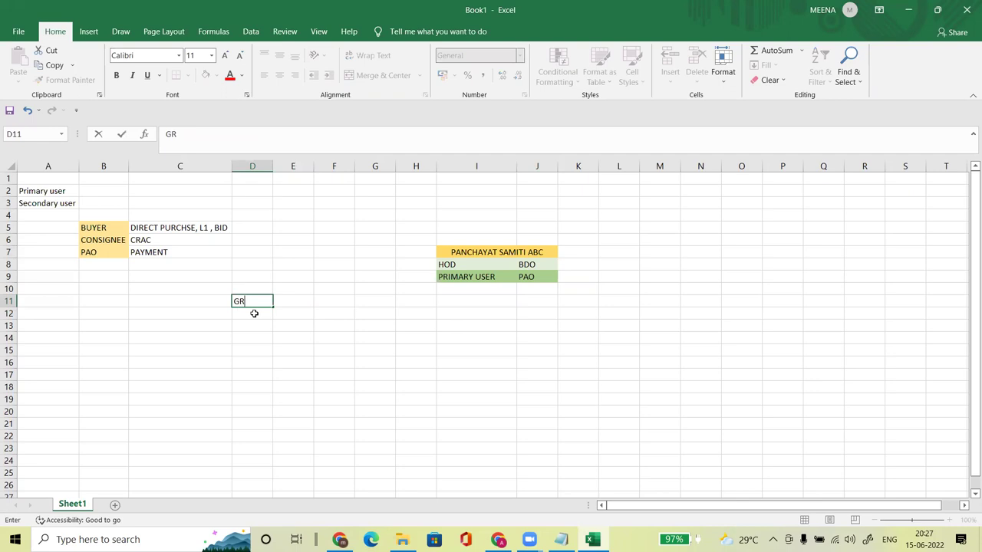
text(AM PANCHAT)
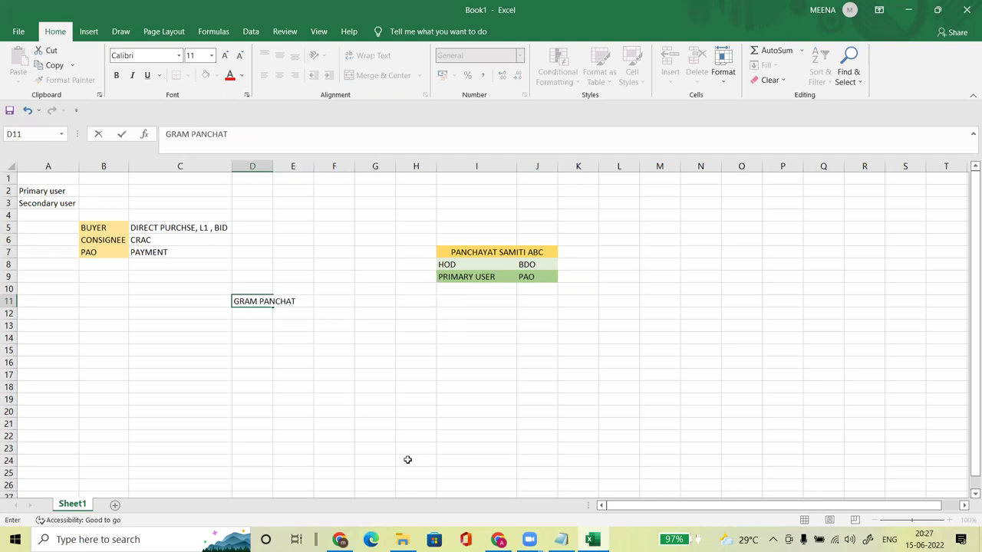
key(BackSpace)
key(BackSpace)
text(AYAT)
text(AAA)
key(BackSpace)
key(BackSpace)
key(BackSpace)
key(BackSpace)
key(BackSpace)
key(BackSpace)
key(BackSpace)
text(YAT SAMITI AAA)
key(Return)
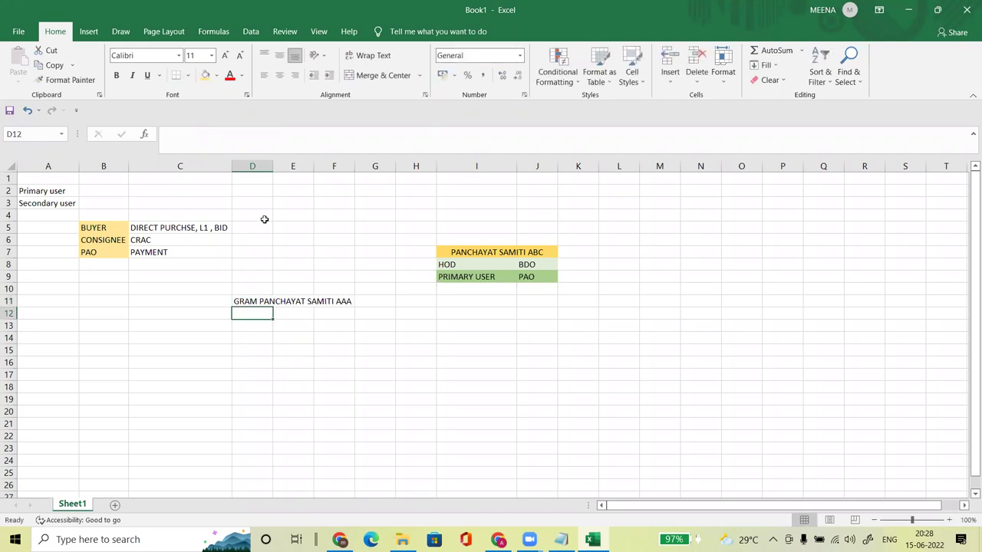
double_click(273, 165)
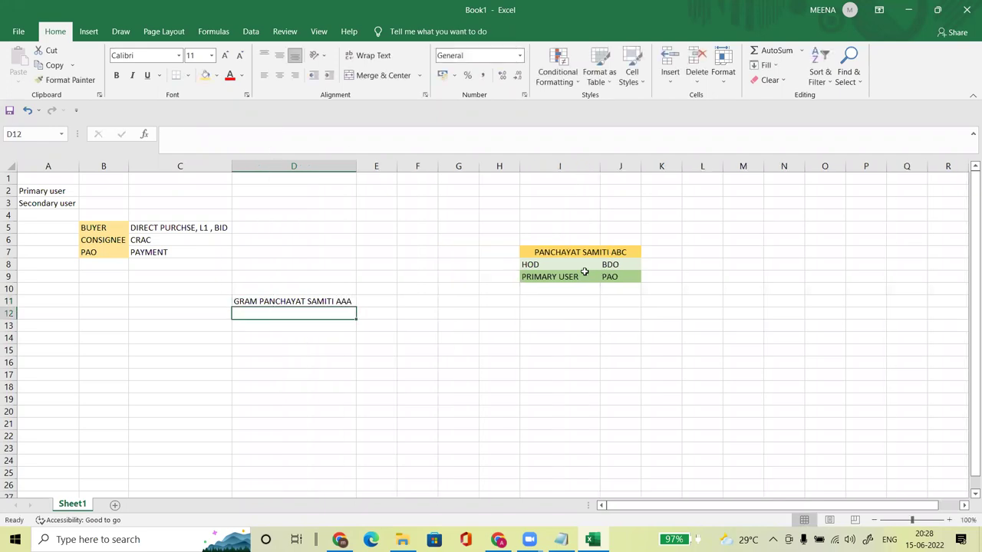
click(261, 302)
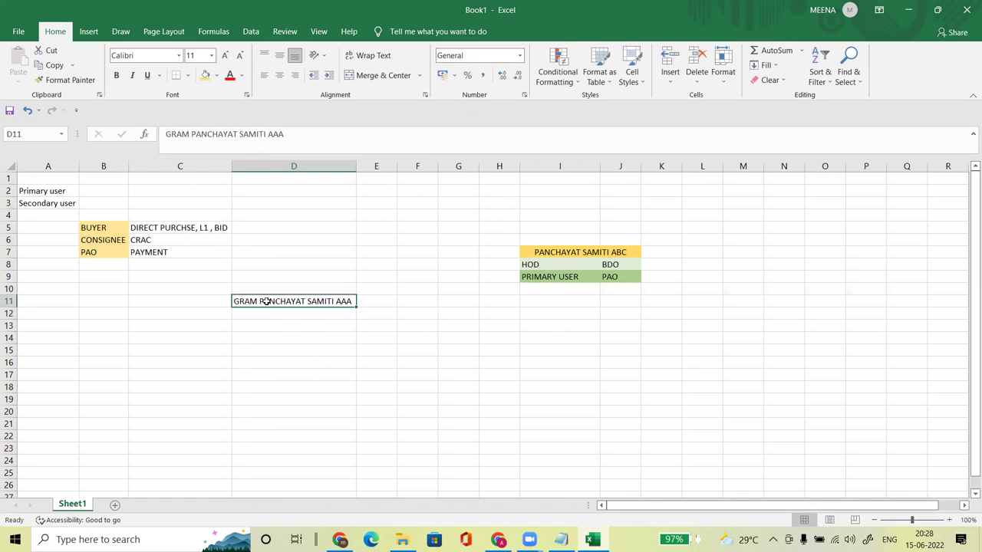
Step: Place the GRAM PANCHAYAT SAMITI AAA label in G11, I11 and K11
key(ctrl+c)
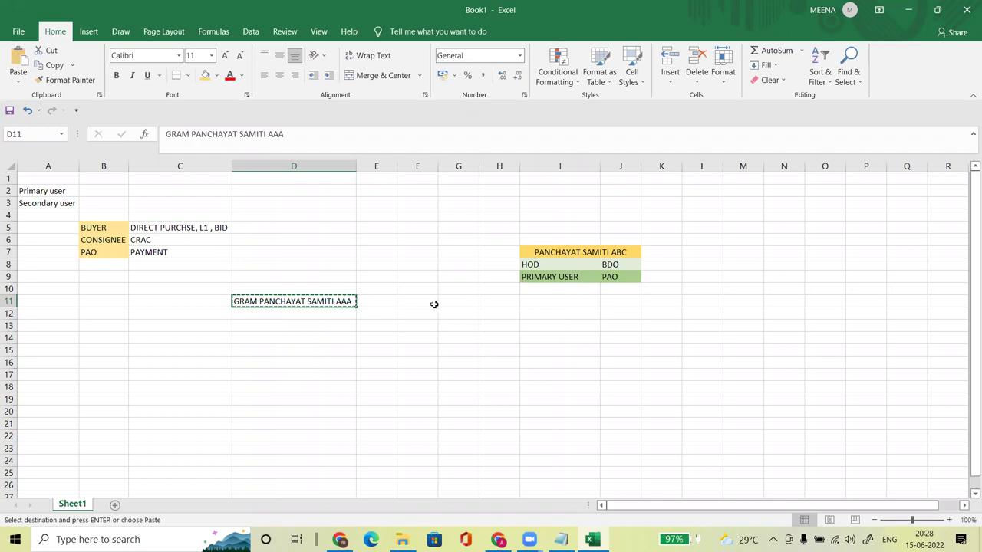
drag(307, 308, 449, 302)
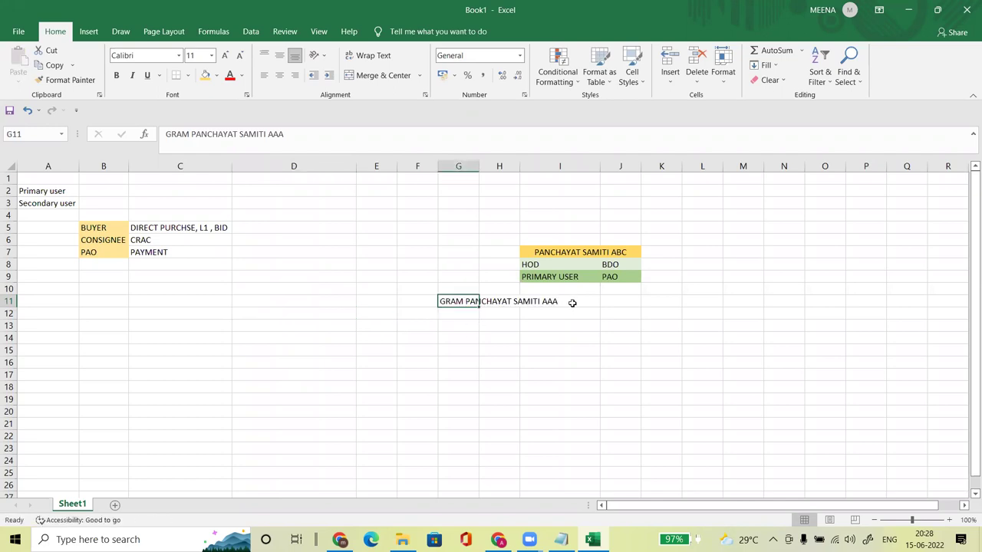
click(572, 303)
click(458, 302)
key(ctrl+c)
click(569, 302)
key(ctrl+v)
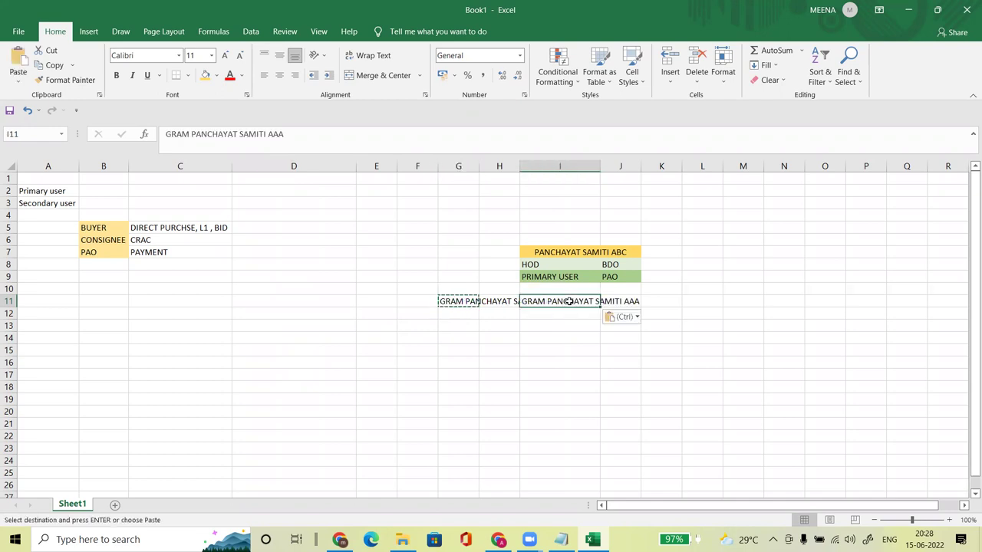
click(659, 301)
key(ctrl+v)
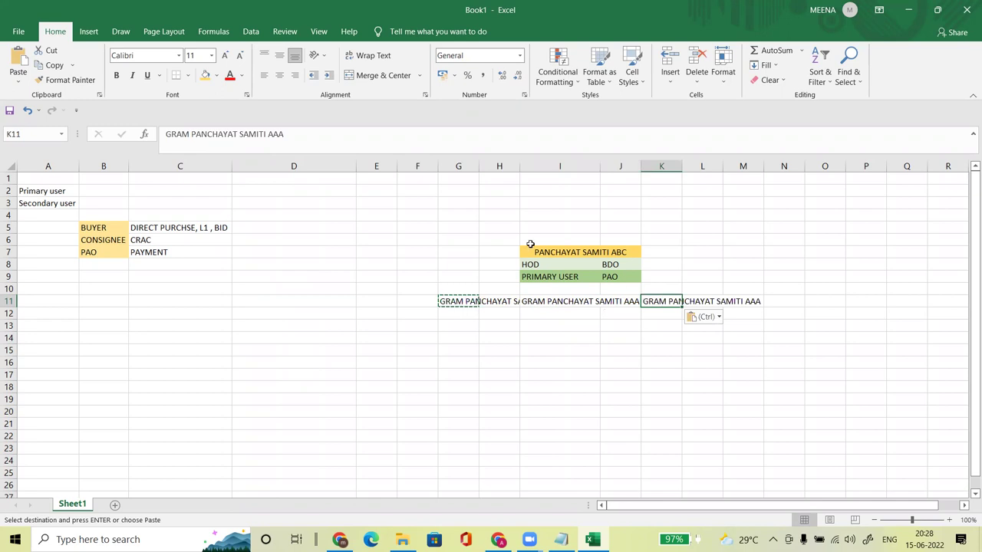
Step: AutoFit columns G, I and K to the label text
double_click(479, 166)
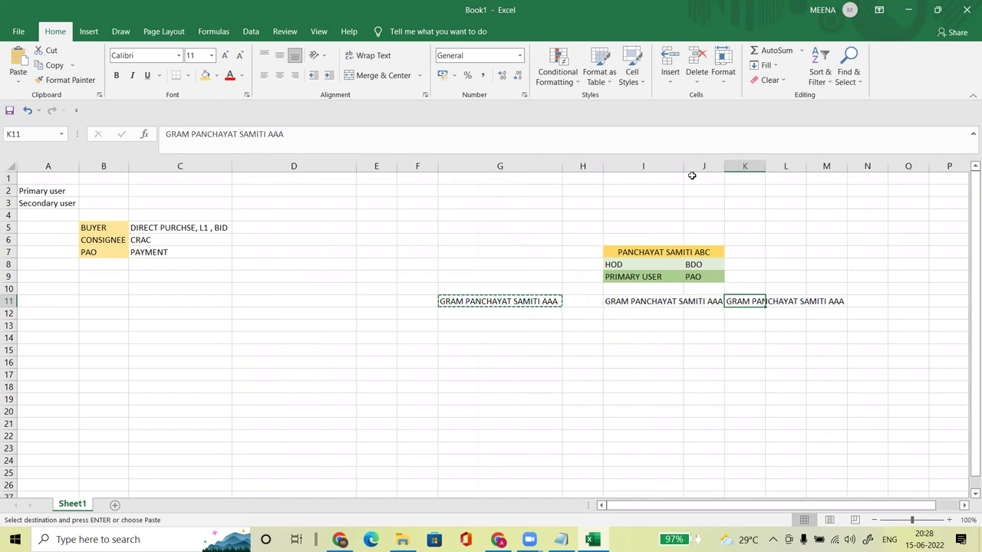
double_click(683, 166)
drag(815, 166, 814, 166)
click(677, 252)
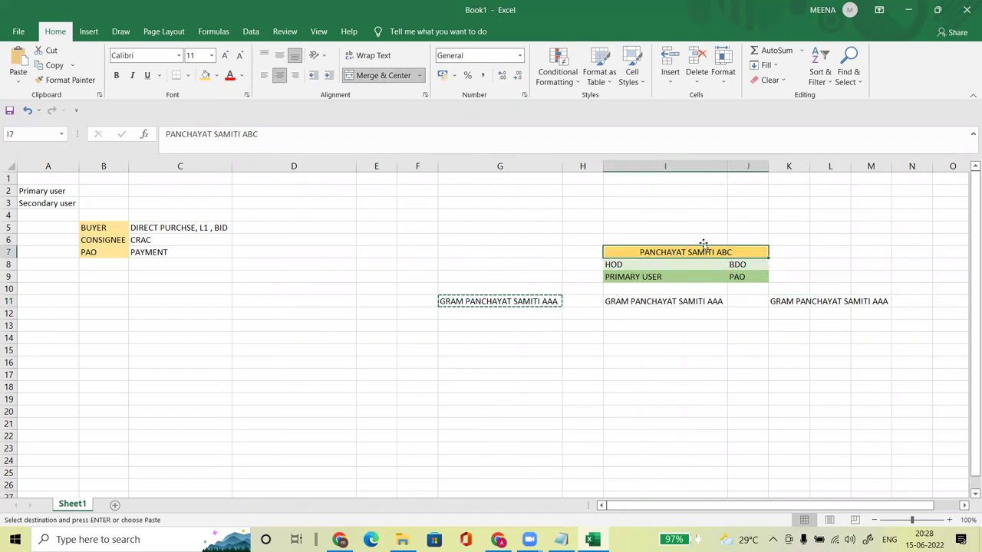
double_click(809, 167)
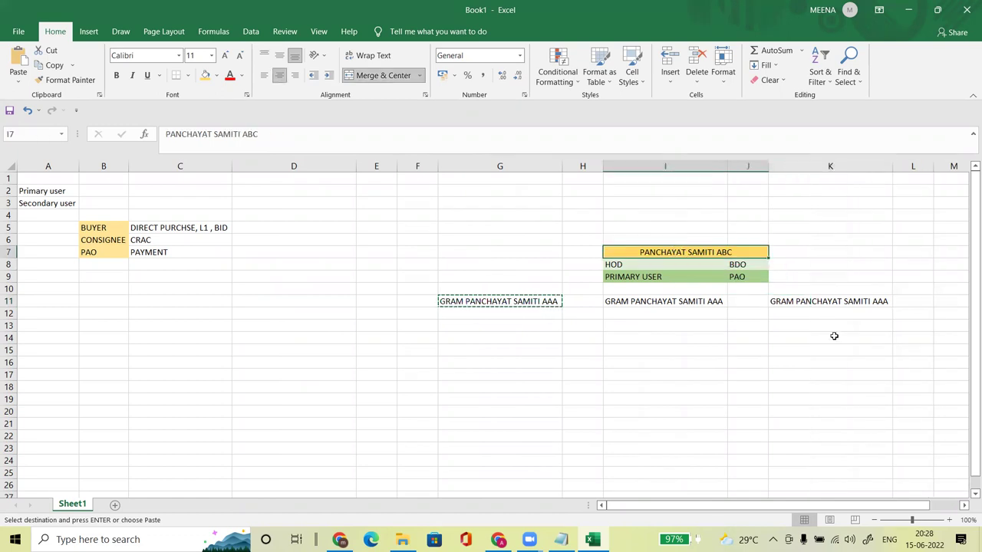
click(664, 358)
drag(526, 298, 809, 301)
key(ctrl+v)
click(278, 75)
click(644, 337)
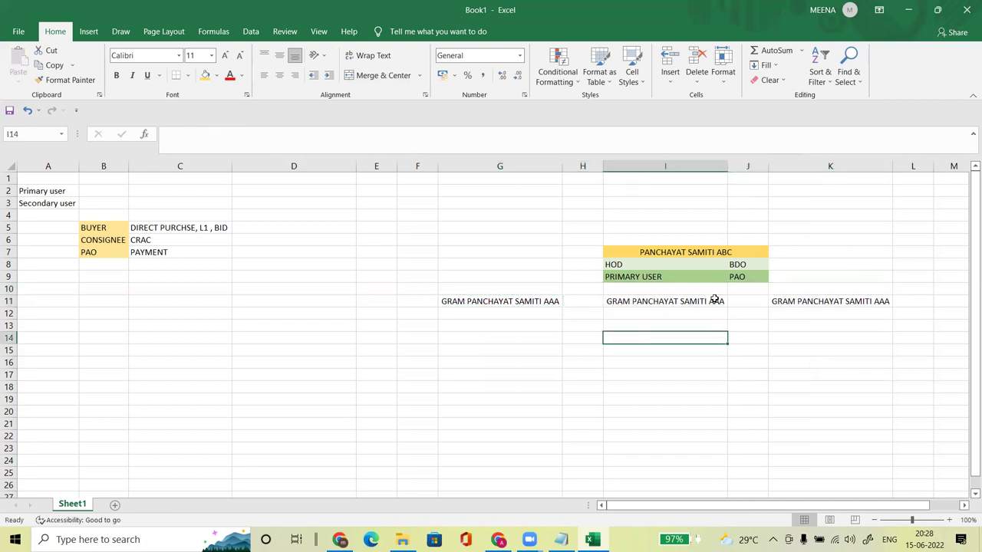
Step: Change the label endings to BBB in I11 and CCC in K11
double_click(713, 302)
drag(707, 301, 727, 302)
text(bbb)
key(BackSpace)
key(BackSpace)
key(BackSpace)
text(BBB)
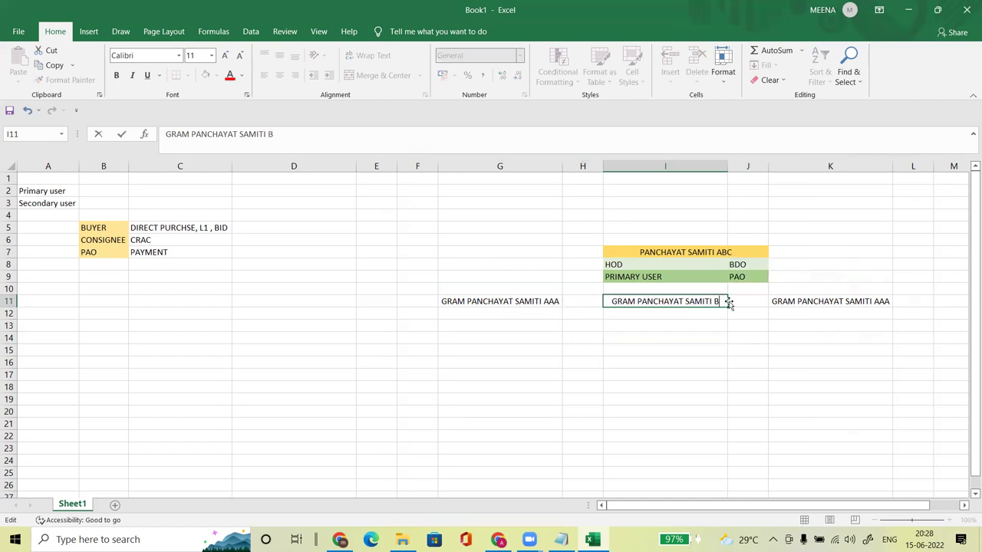
click(850, 303)
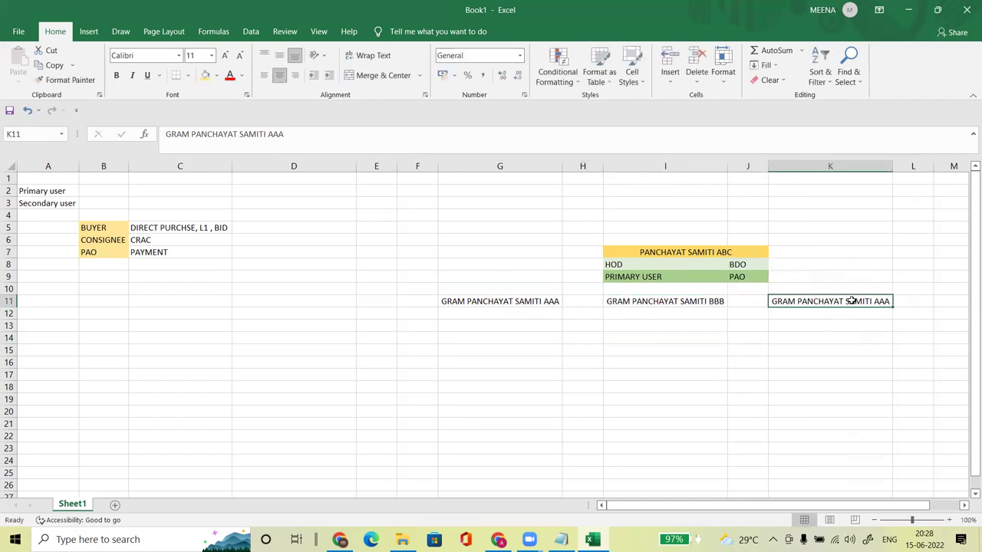
drag(289, 136, 269, 134)
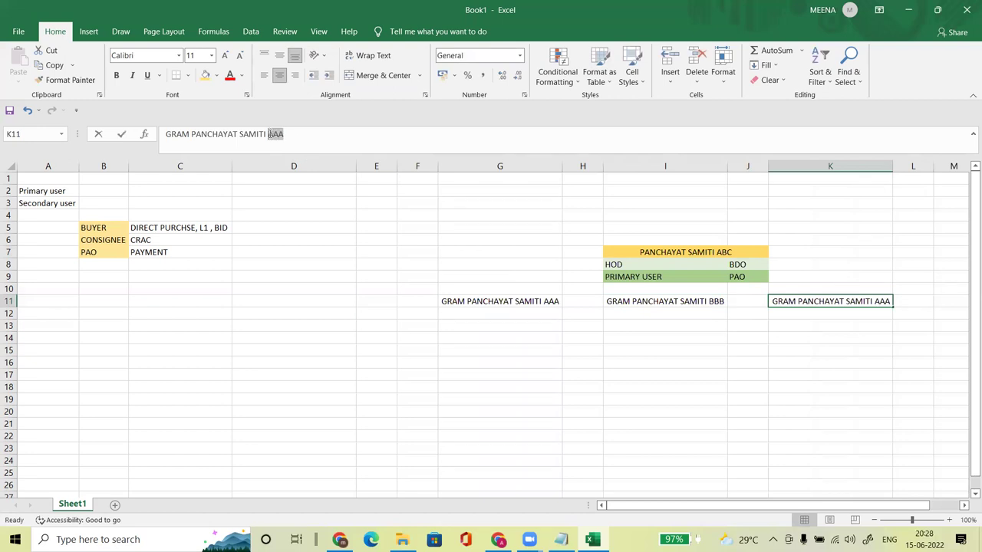
text(CCC)
key(Return)
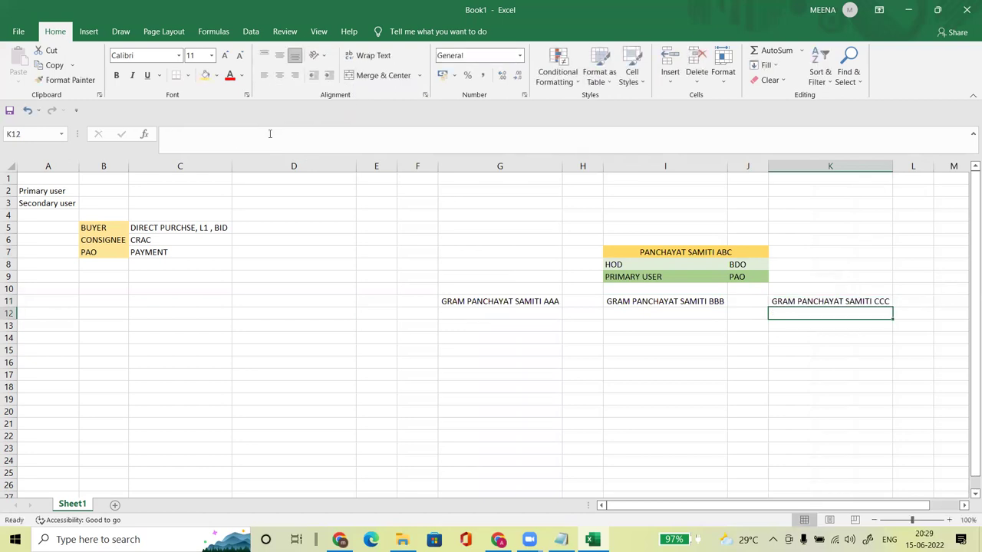
Step: Fill G11:K11 with Blue-Gray, Text 2, Lighter 60%
click(471, 336)
drag(475, 302, 837, 299)
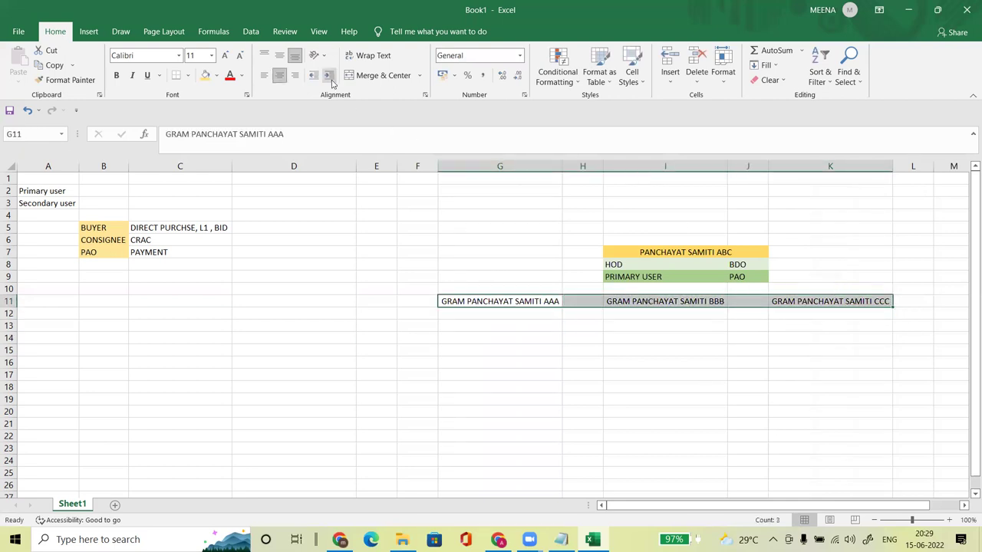
click(217, 75)
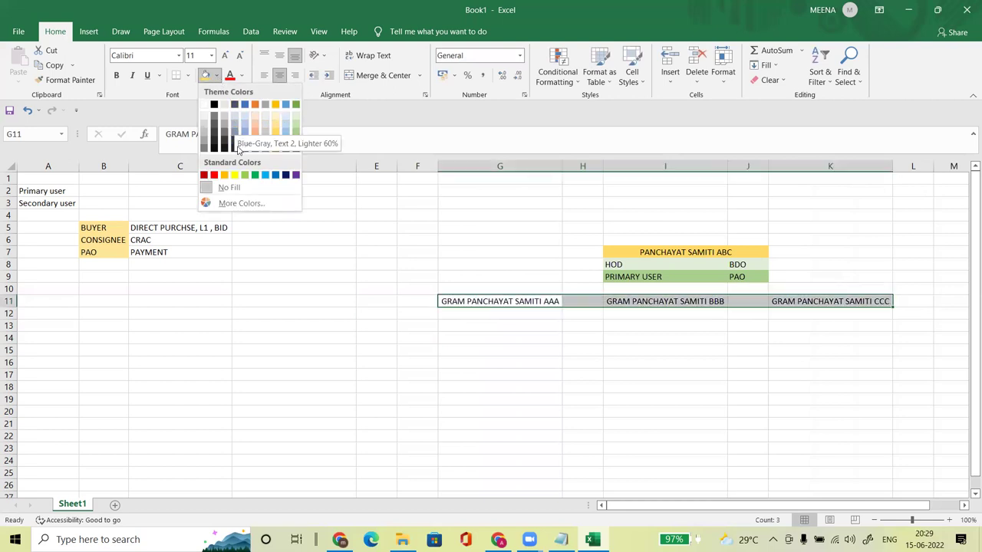
click(236, 117)
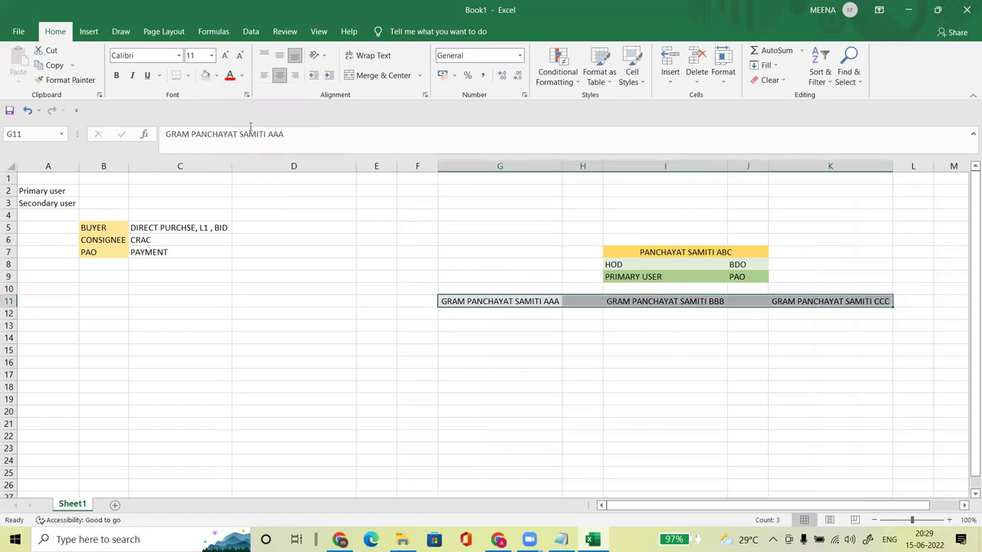
click(521, 348)
click(471, 322)
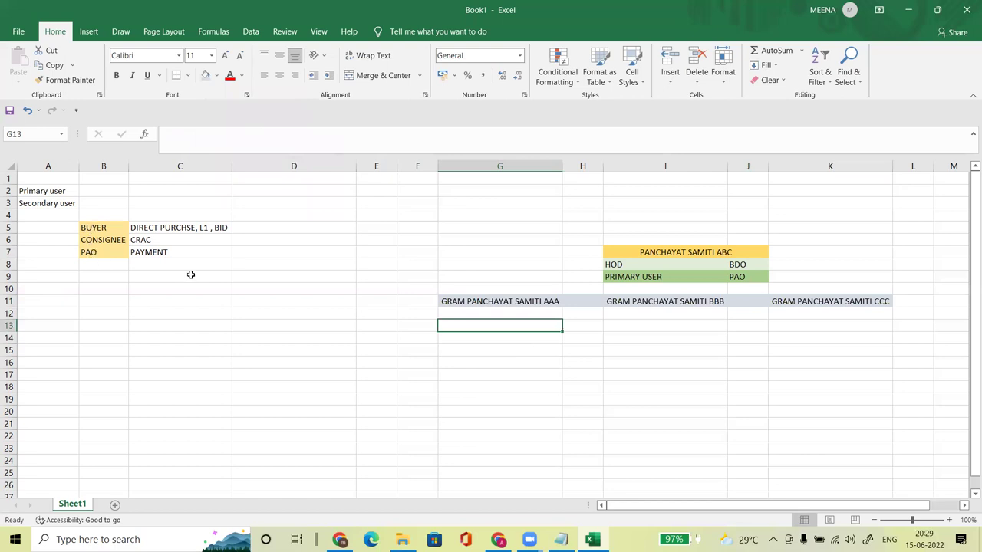
Step: Type BUYER, CONSIGNEE and PAO into G13:G15 under the AAA label
click(476, 312)
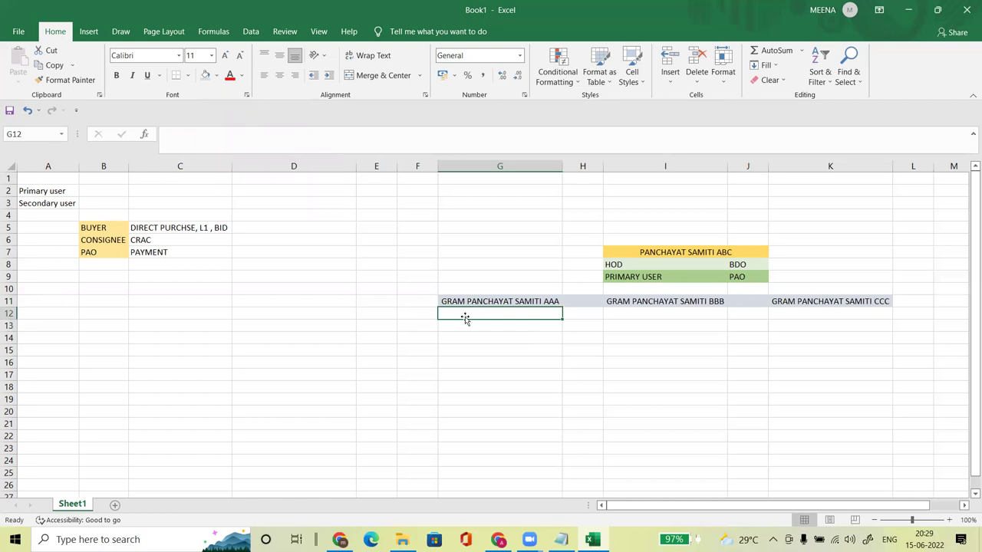
key(Down)
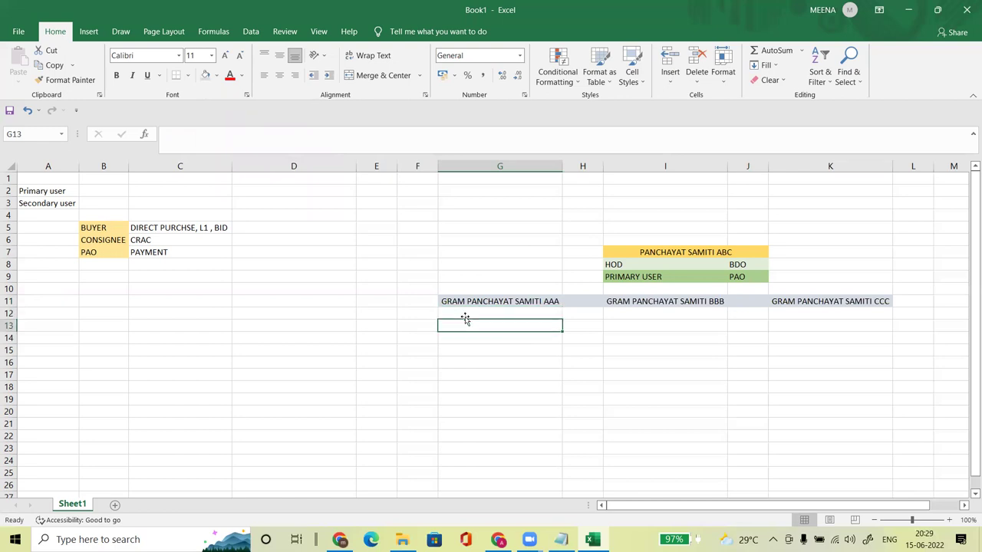
text(BUYER)
key(Return)
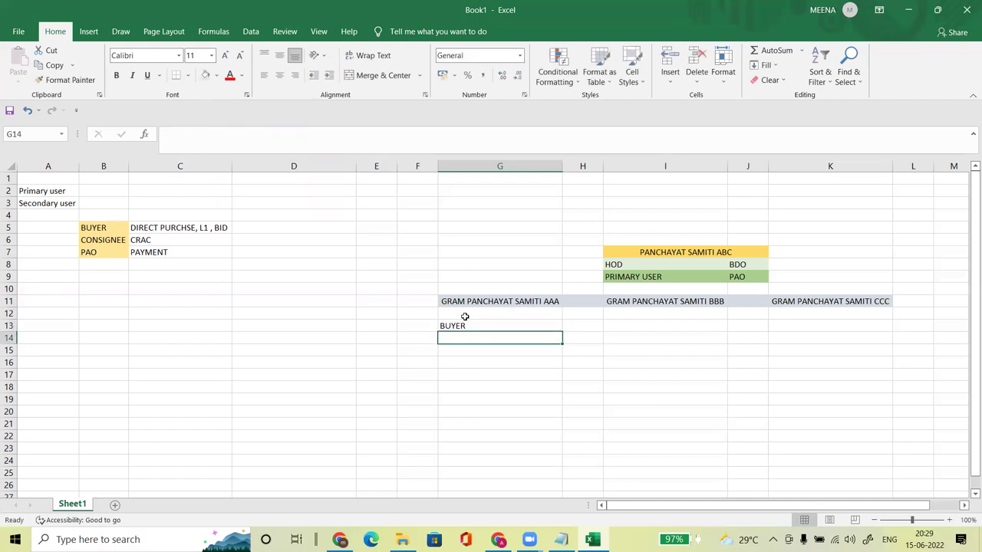
text(CONSIGNEE)
key(Return)
text(PAO)
key(Return)
Step: Copy the G13:G15 role list into I13 and K13
click(464, 329)
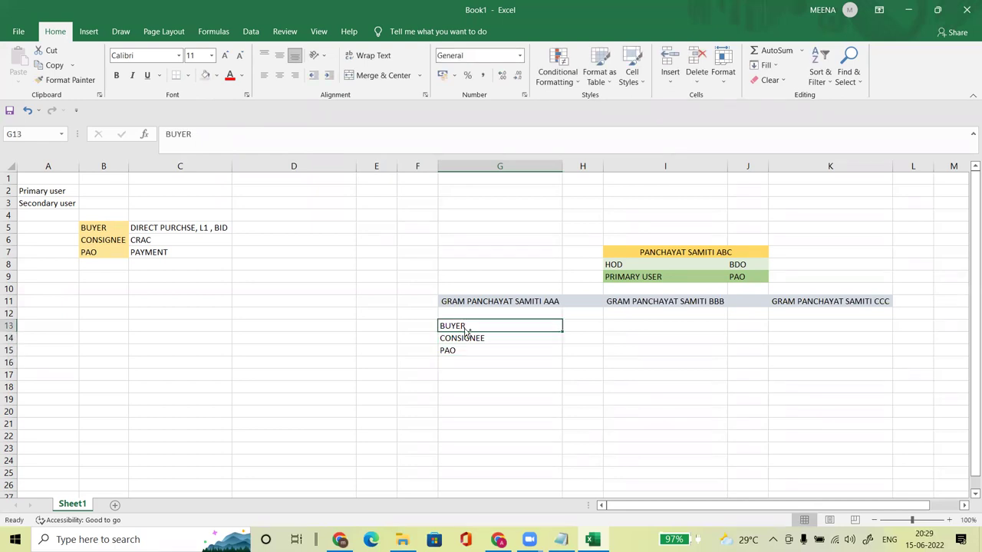
key(shift+Down)
key(shift+Down)
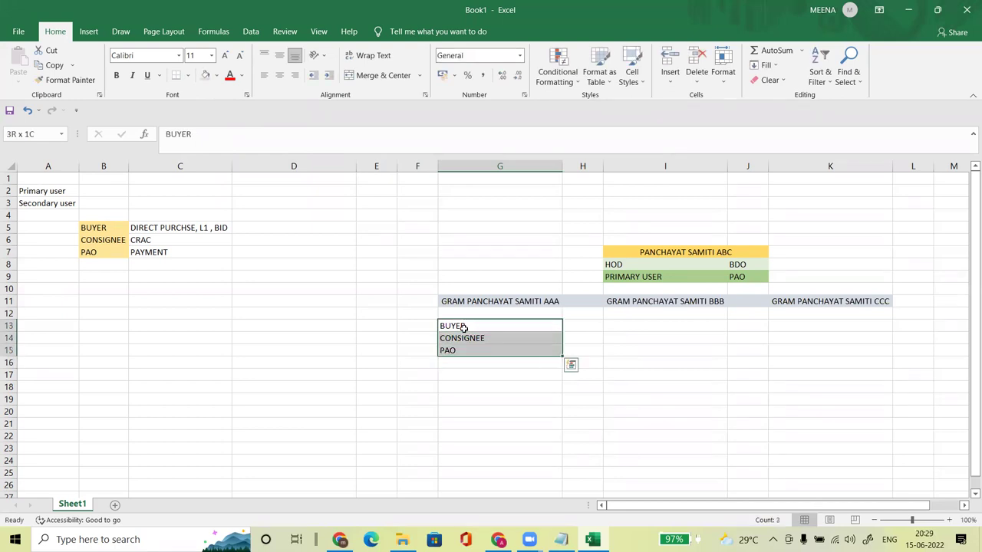
key(ctrl+c)
key(Right)
key(Right)
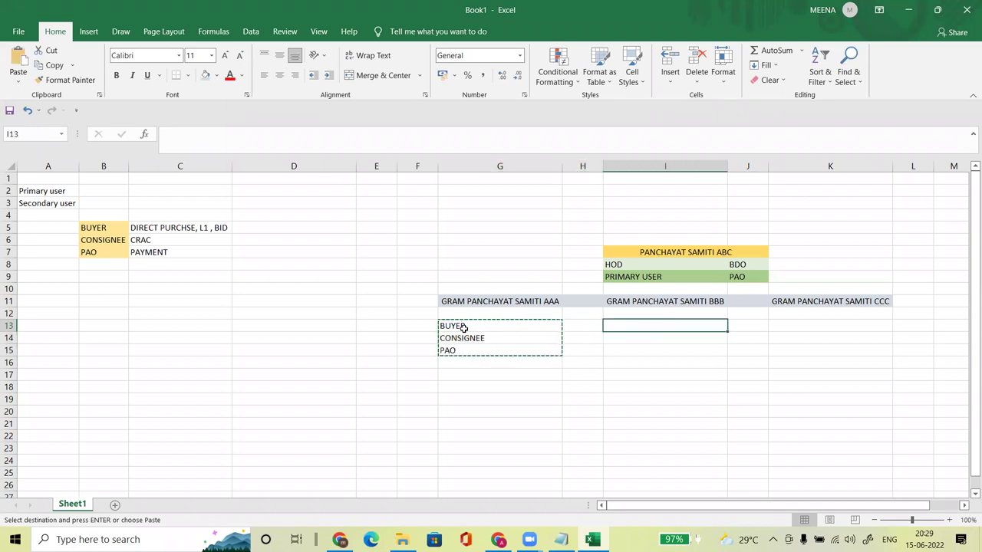
key(ctrl+v)
key(Right)
key(Right)
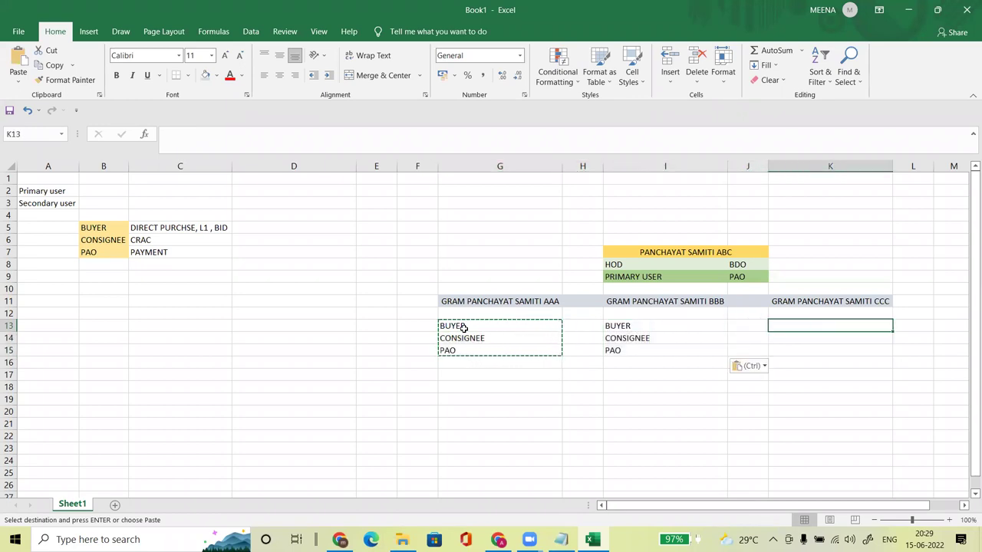
key(ctrl+v)
click(451, 388)
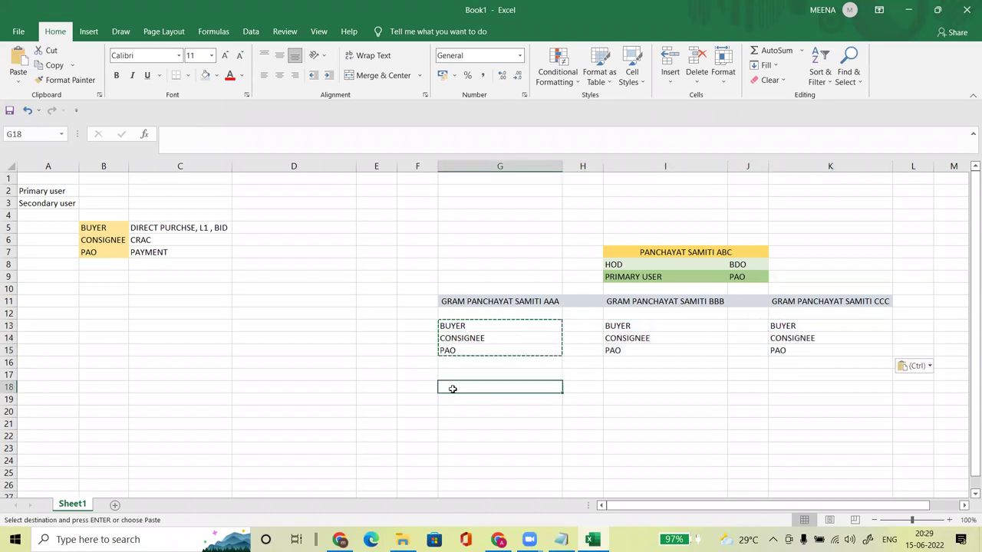
key(Escape)
click(490, 340)
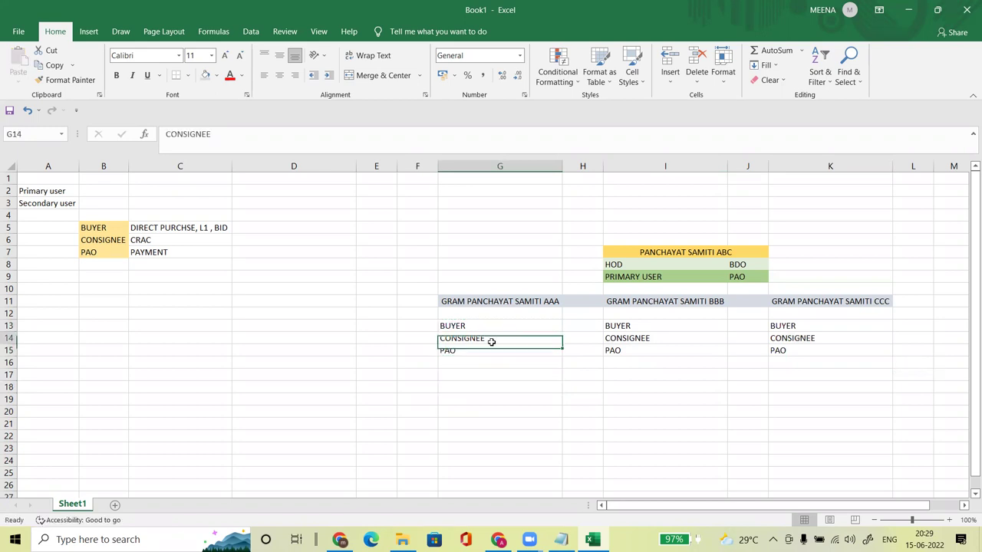
click(564, 326)
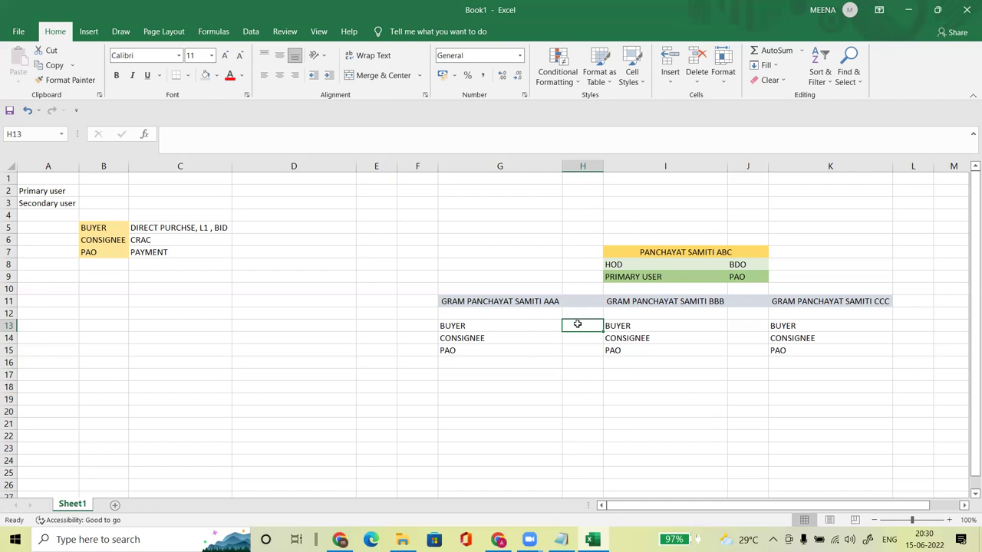
Step: Merge H13:H14 and enter SARPANCH, wrapped, middle-aligned, with column H widened
drag(575, 325, 576, 338)
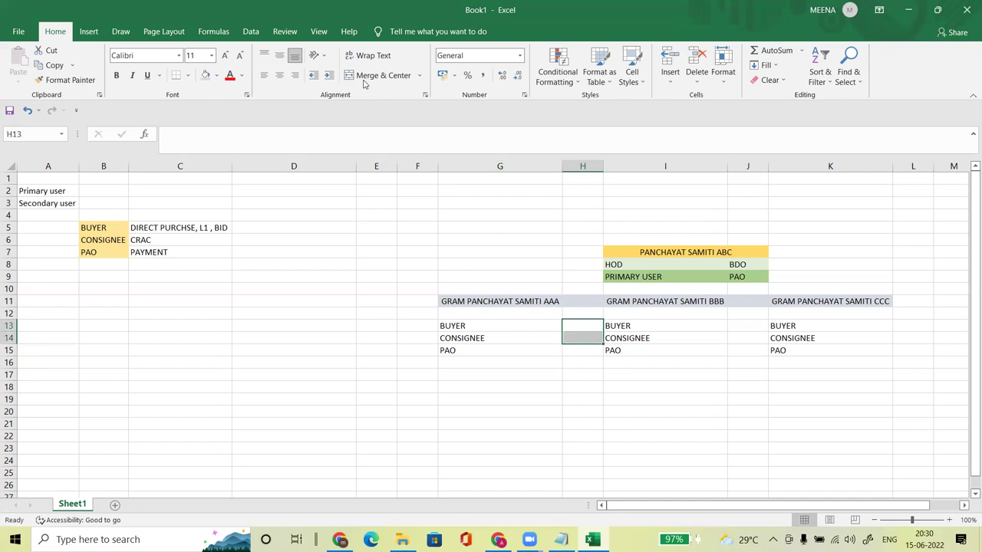
click(362, 75)
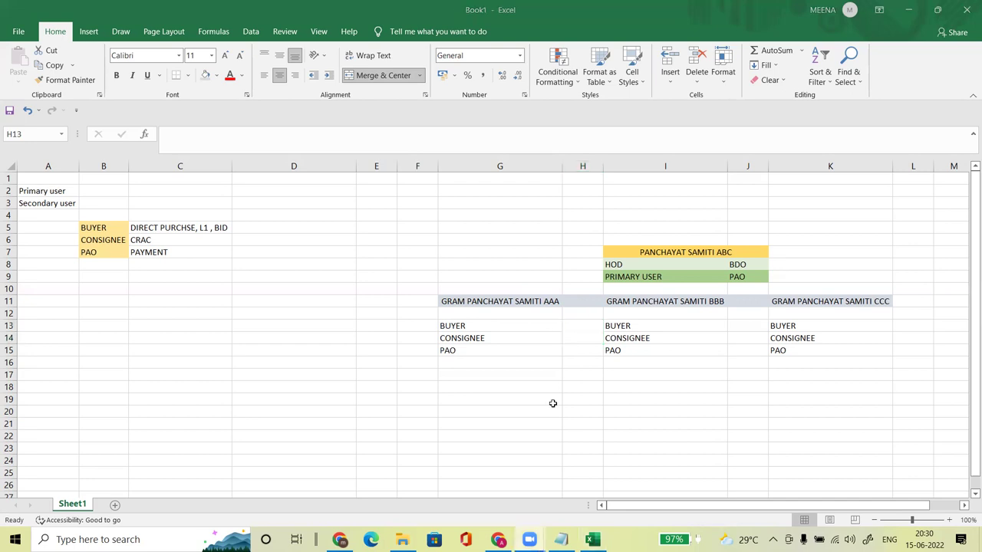
double_click(581, 331)
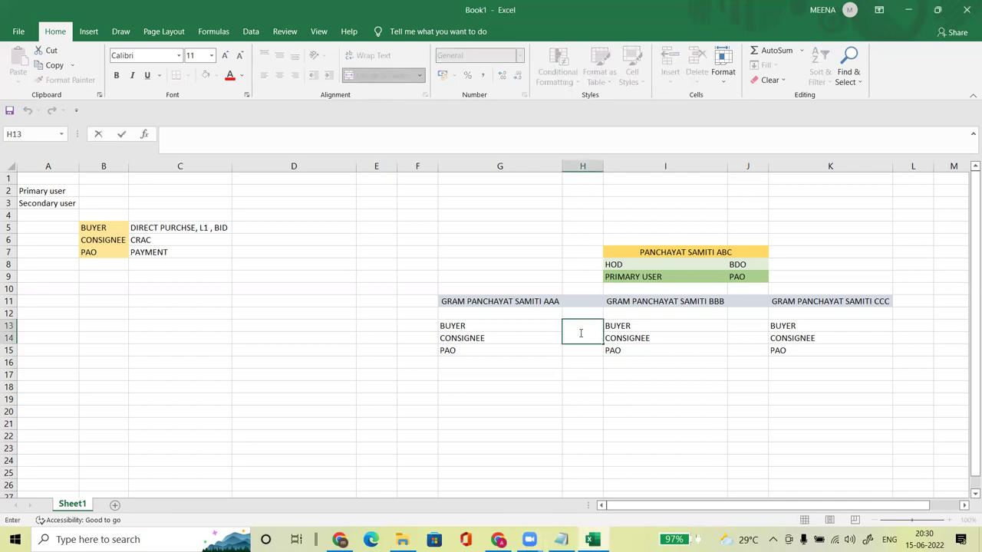
text(SARPANCH)
key(ctrl+Return)
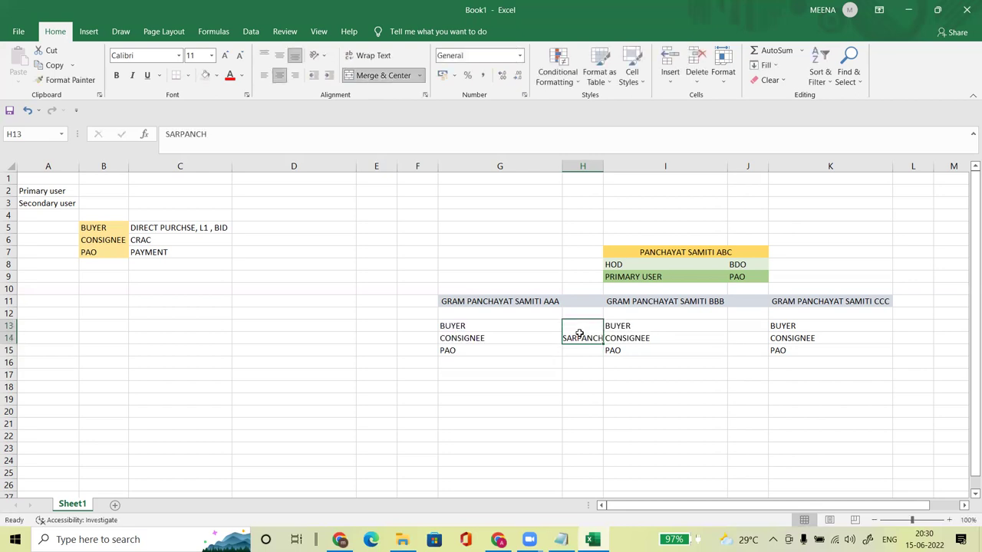
click(370, 56)
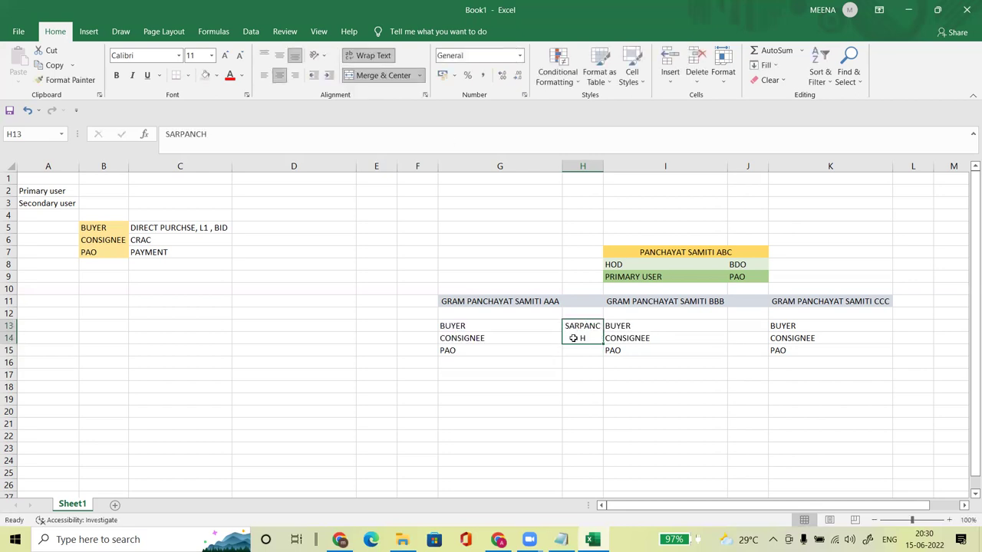
drag(605, 162, 618, 163)
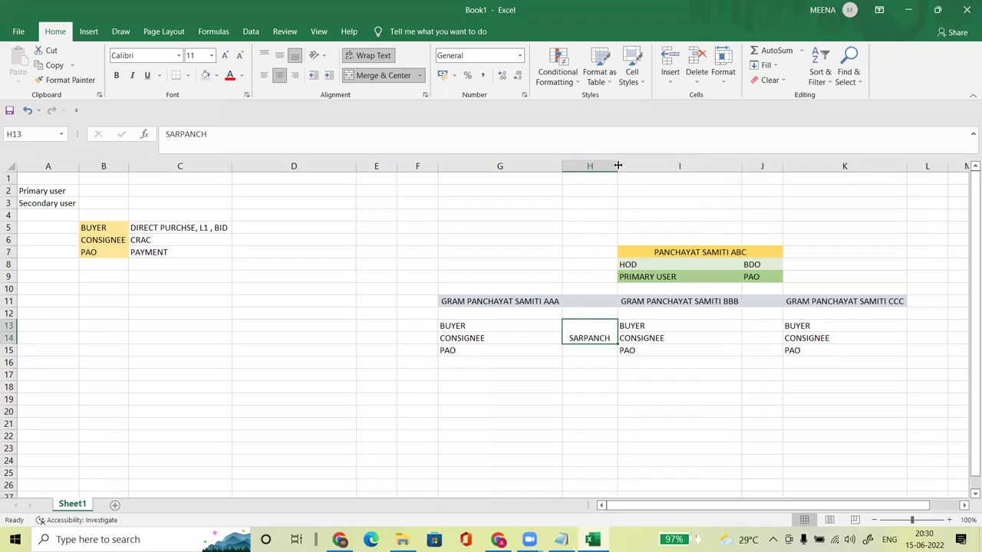
click(279, 55)
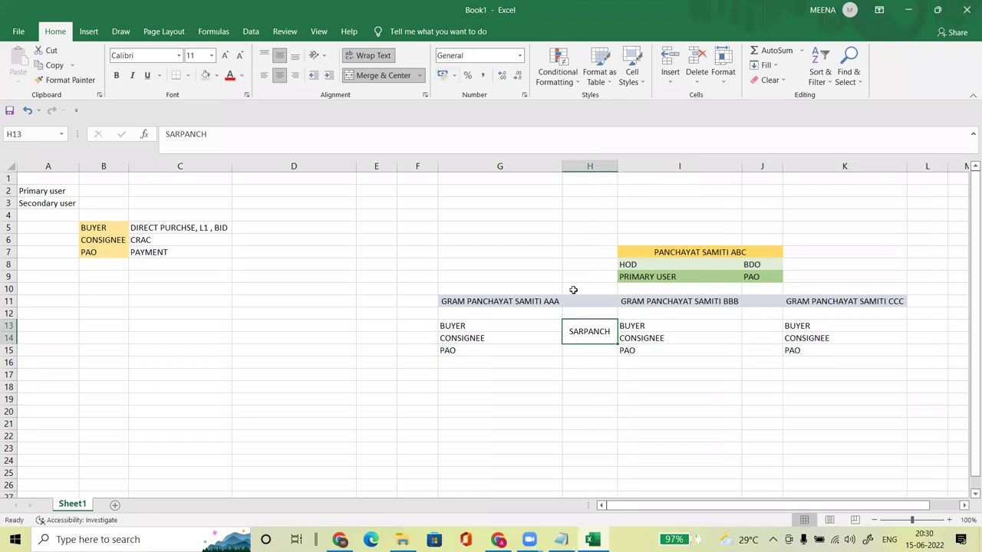
Step: Enter GRAM SEVAK in H15 beside PAO
click(583, 348)
text(G)
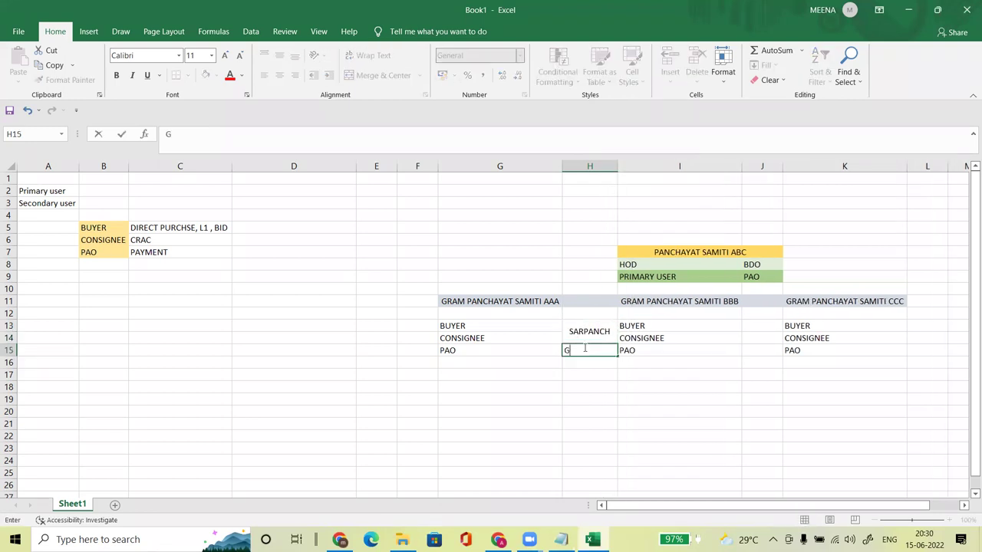
text(RAM SEVAK)
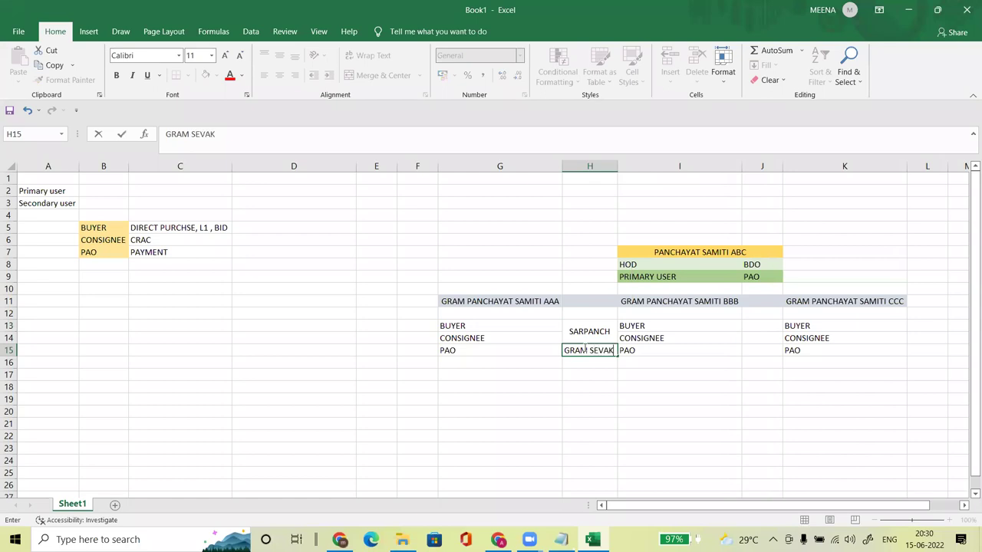
key(Return)
click(565, 432)
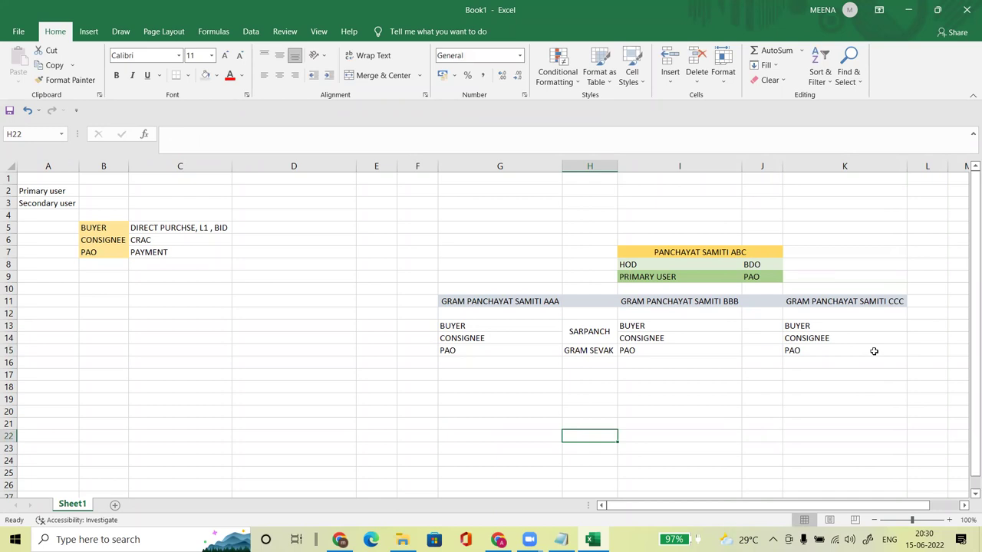
click(476, 325)
key(Down)
key(Down)
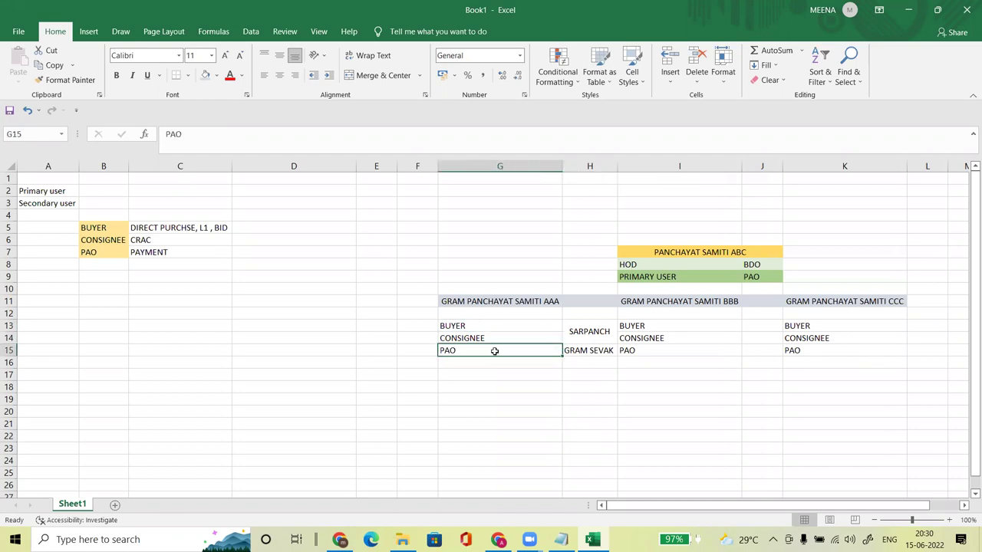
click(633, 264)
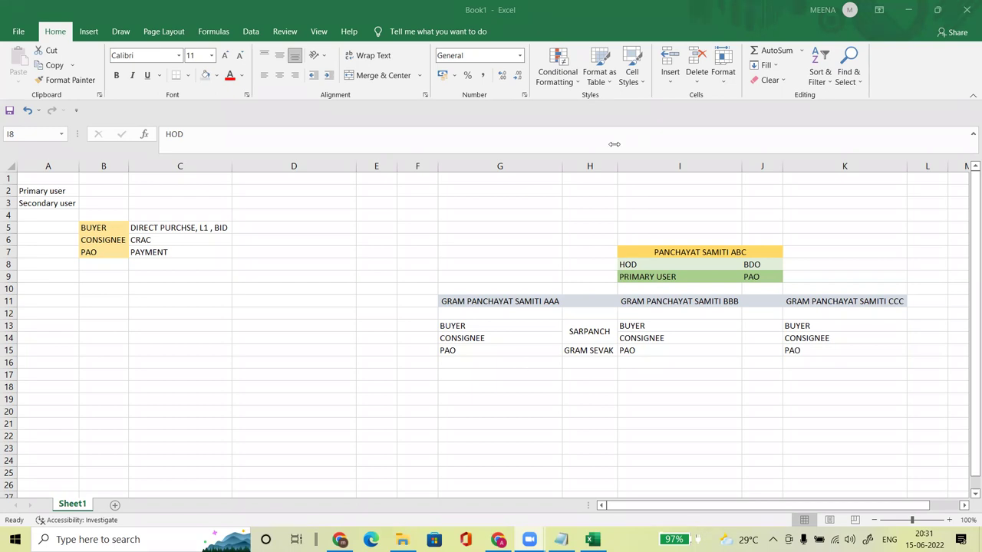
click(487, 410)
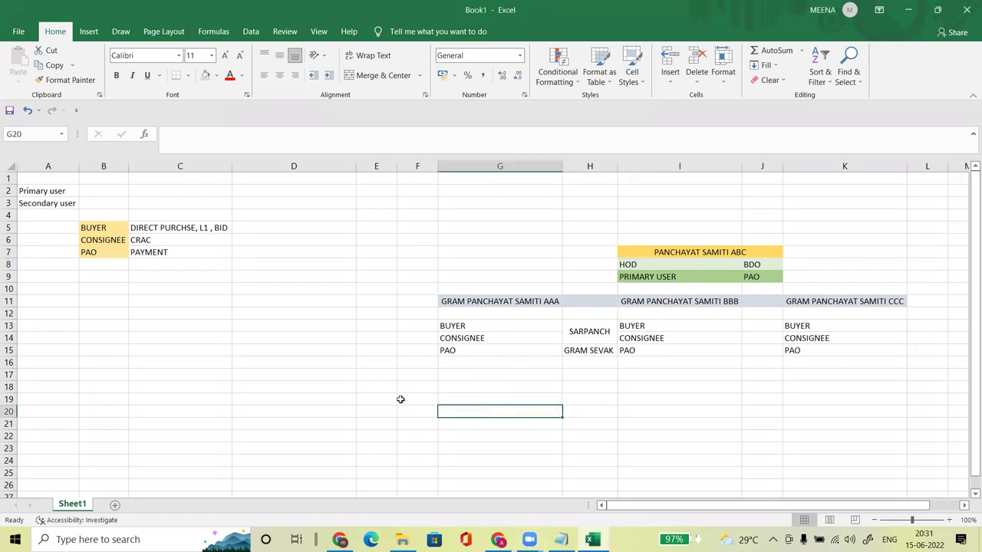
click(204, 325)
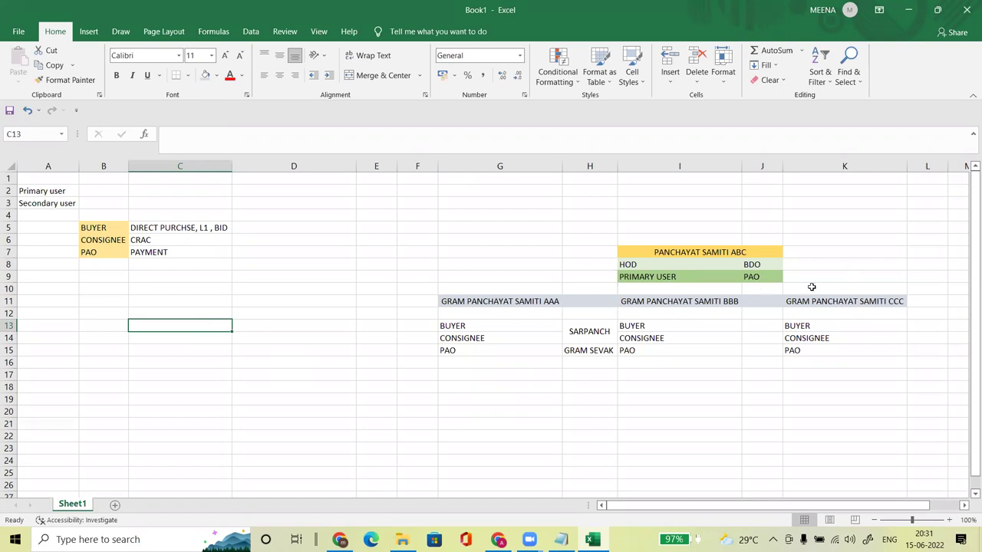
Step: Enter GOV EMAIL ID in C12 and AADHAR + MOBILE LINK in C13
click(631, 266)
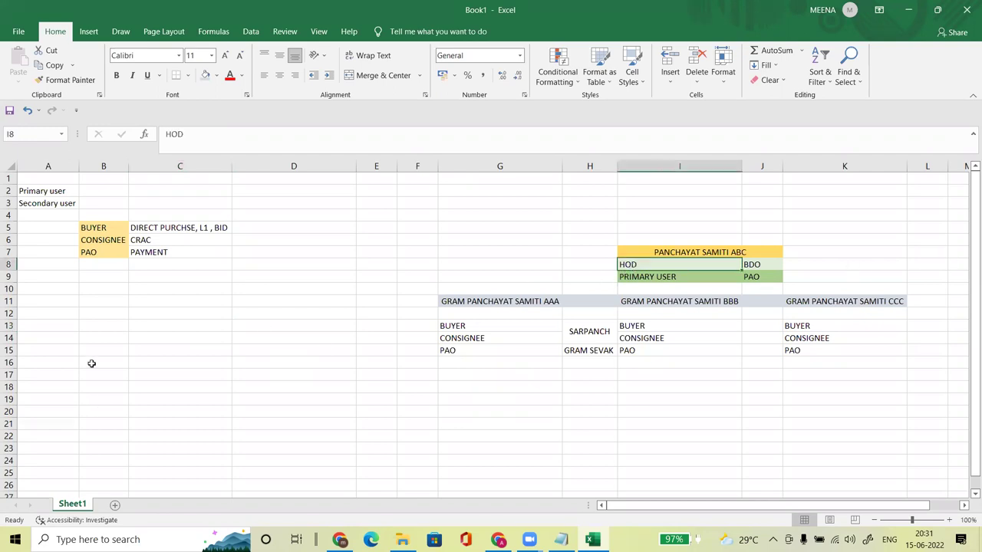
click(188, 314)
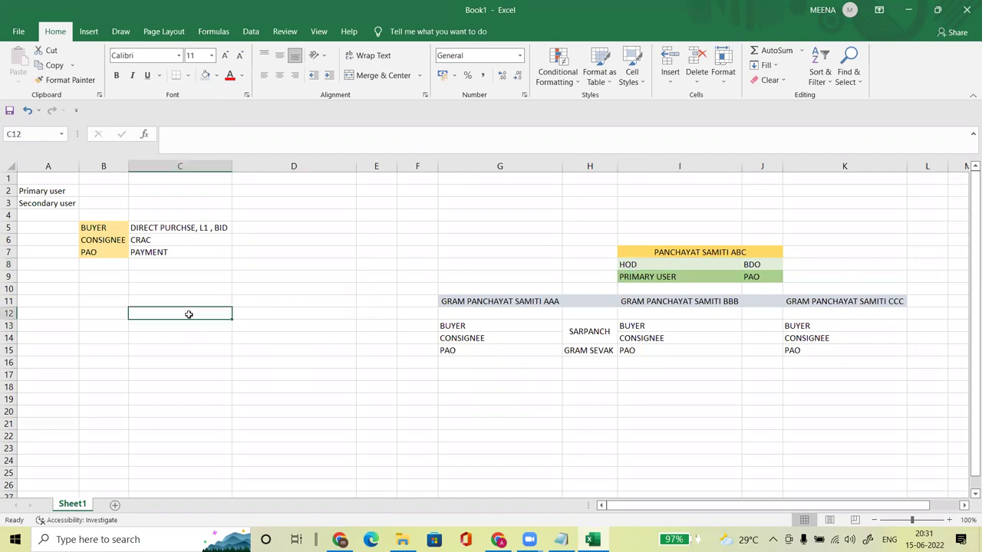
text(GOV)
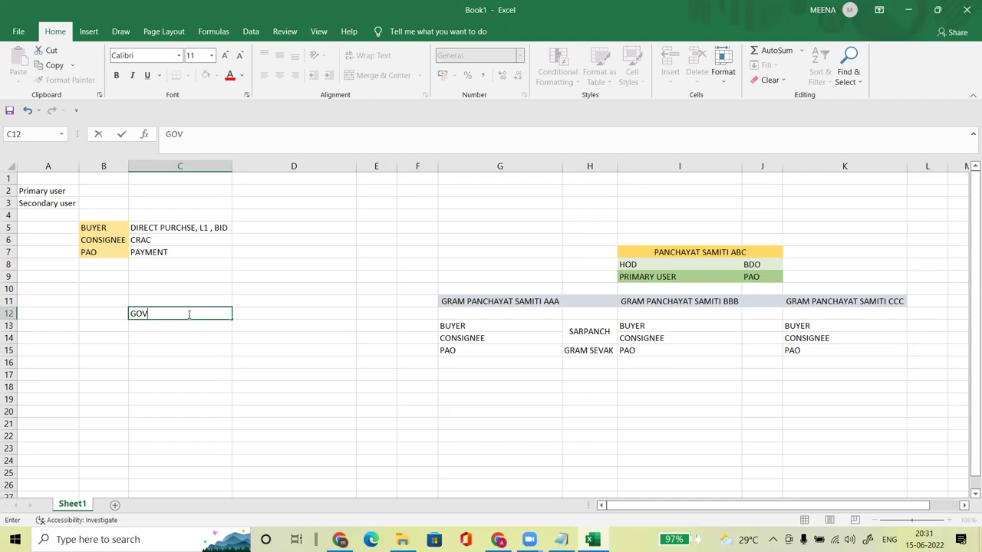
text( EMAIL ID)
key(Return)
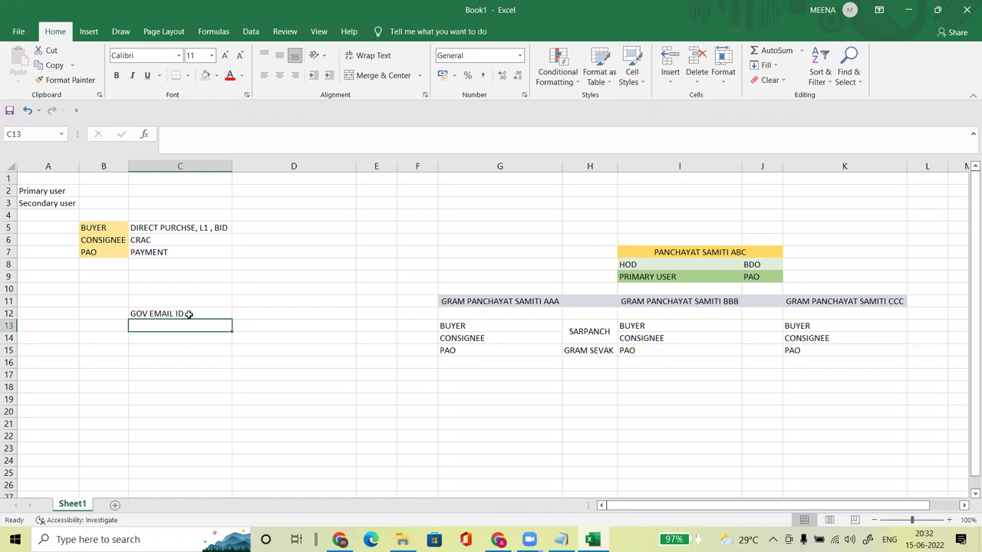
text(AADHAR)
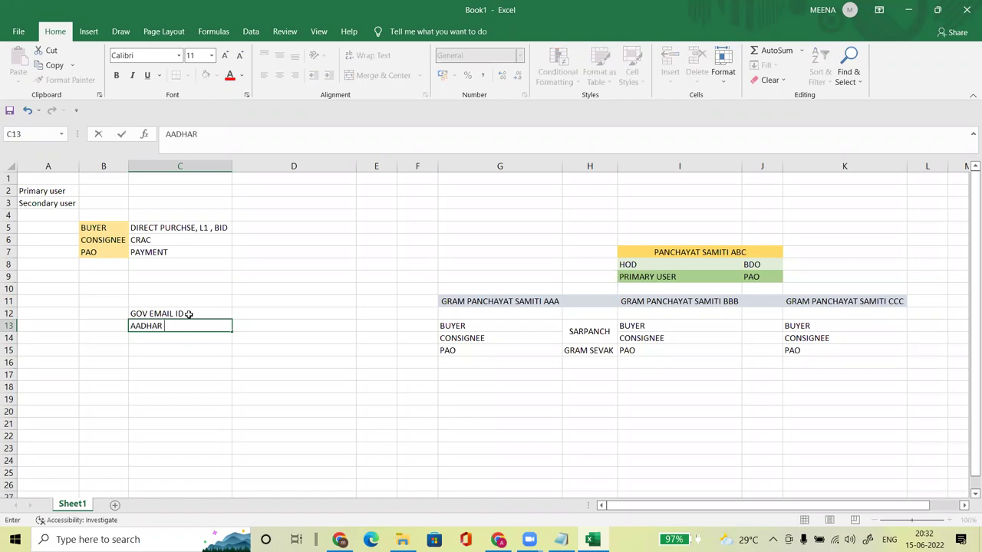
text( + MOBILE LINK)
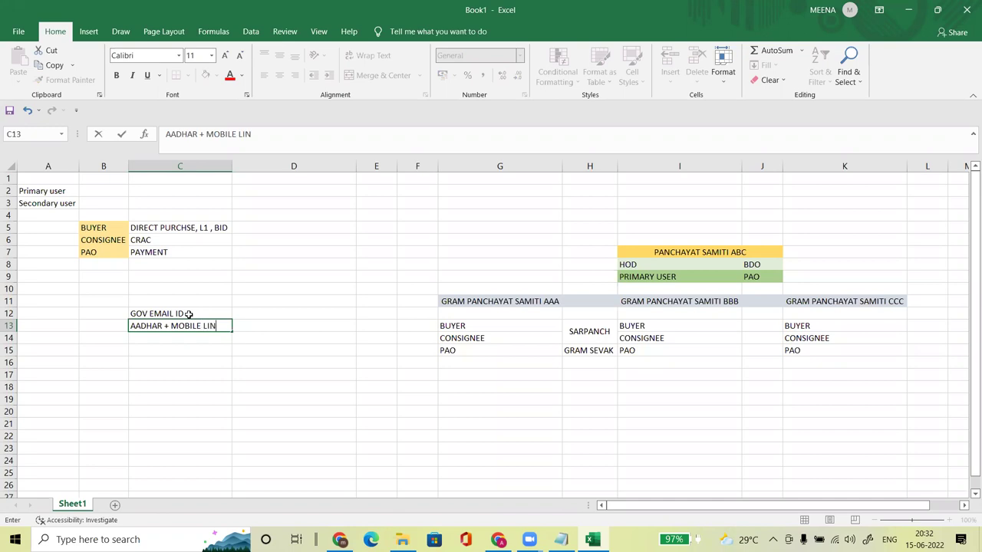
key(Return)
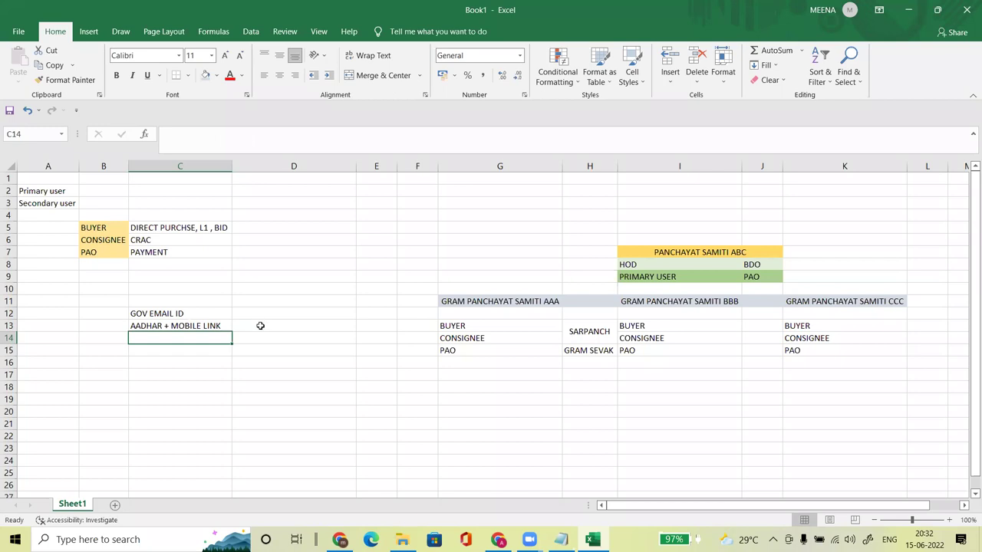
Step: Merge D12:D13 and enter HOD beside the two requirements
drag(263, 315, 261, 326)
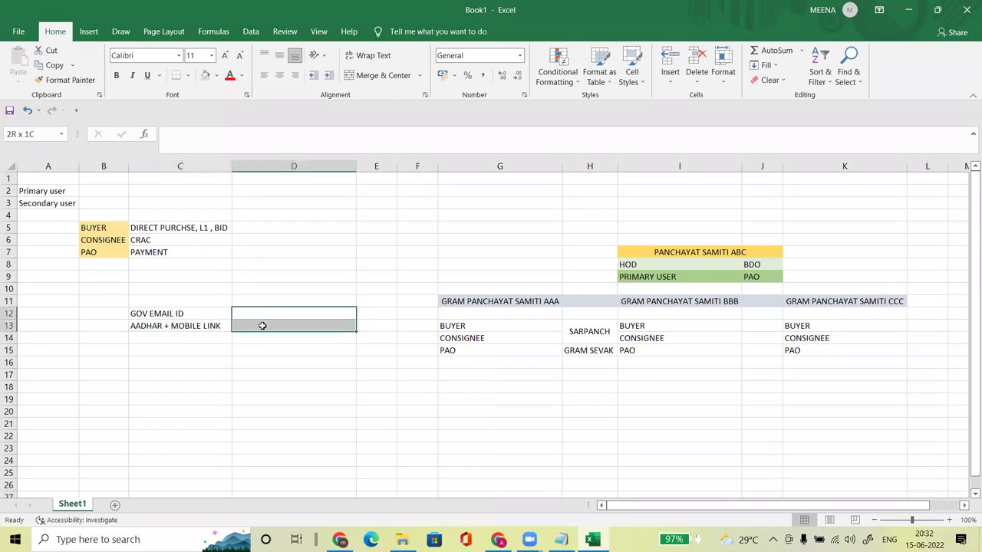
click(366, 75)
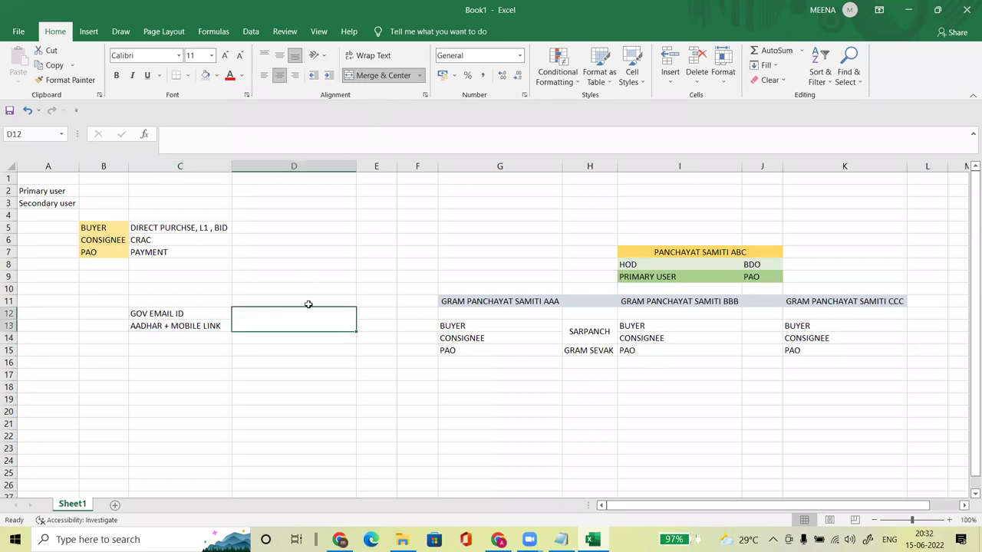
text(HOD)
key(Return)
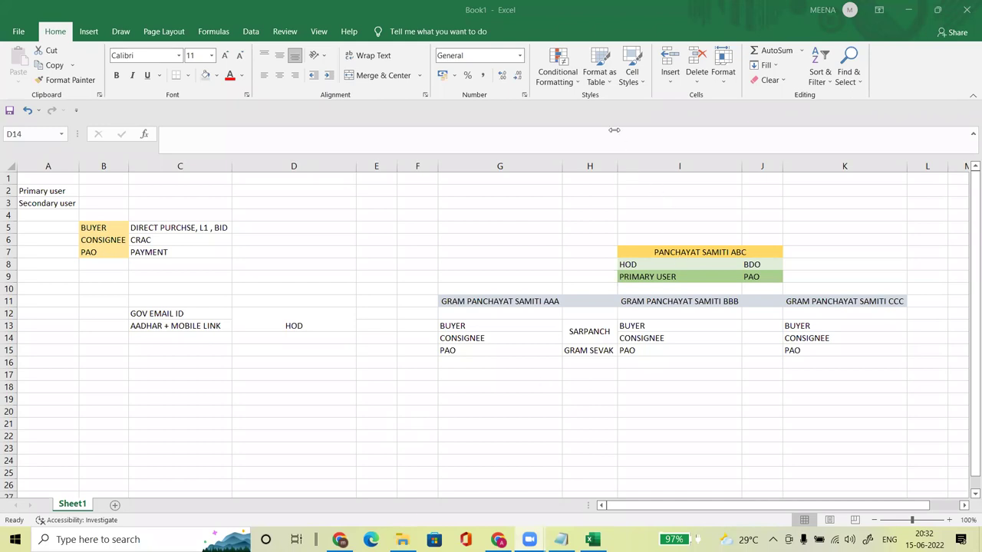
click(283, 325)
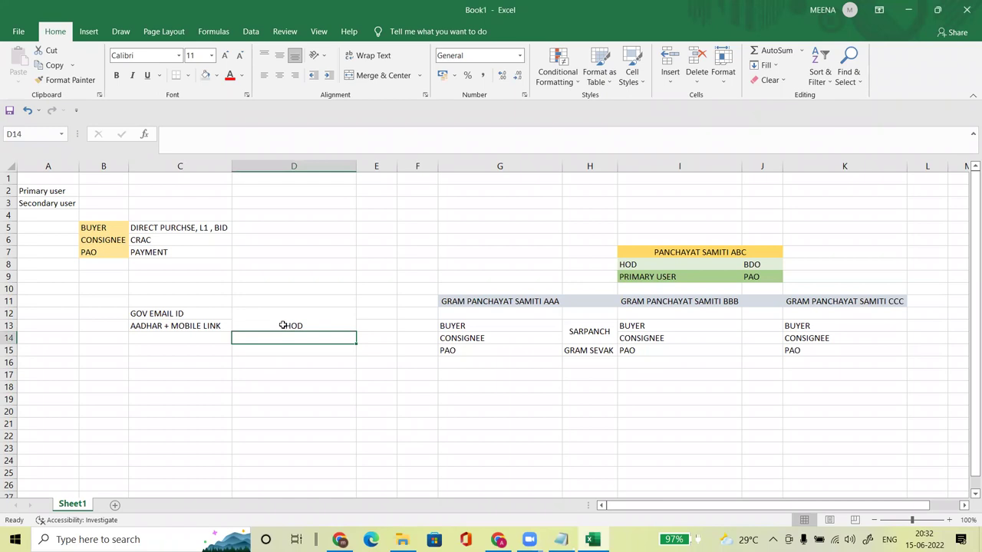
click(468, 301)
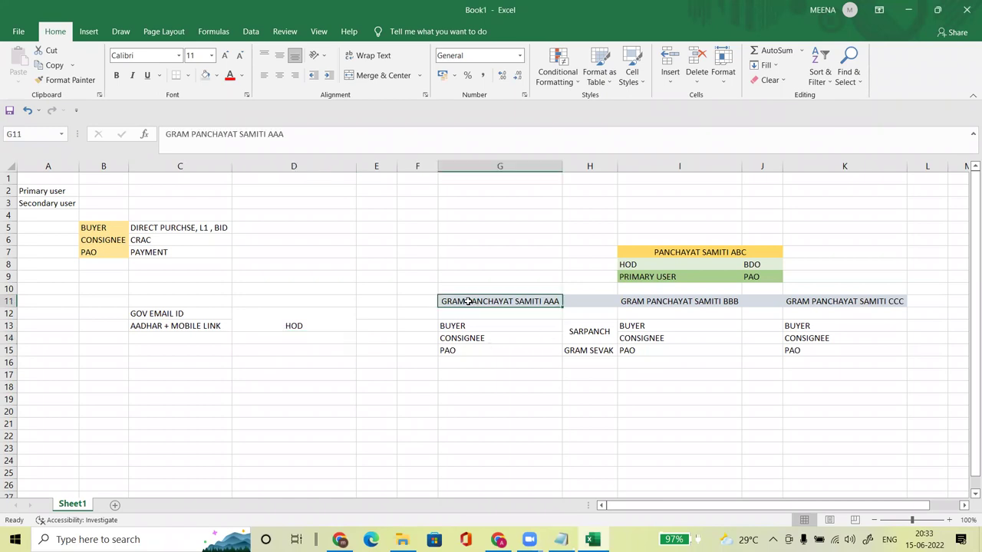
Step: Enter DEPART CREATE in C16 below the Aadhar requirement
click(190, 361)
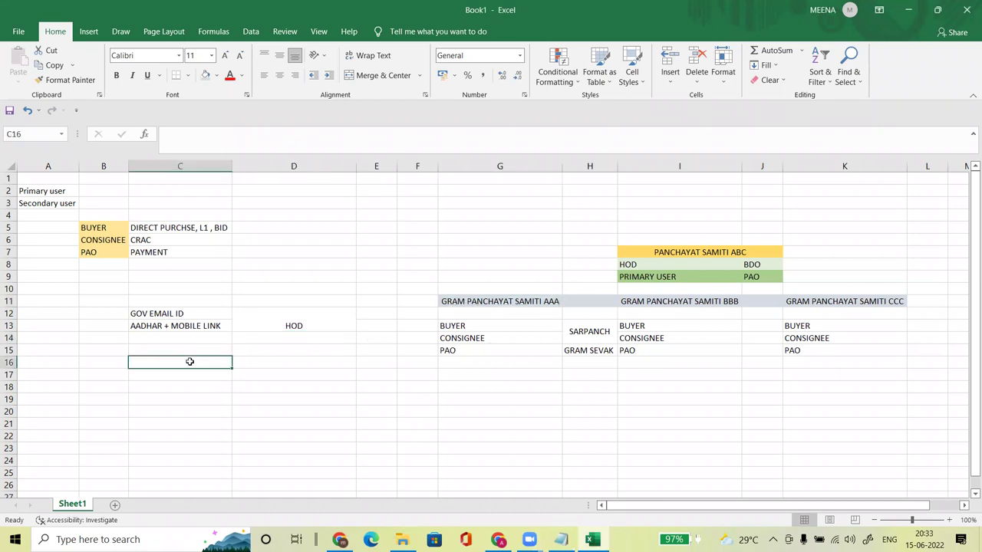
text(DEPAR)
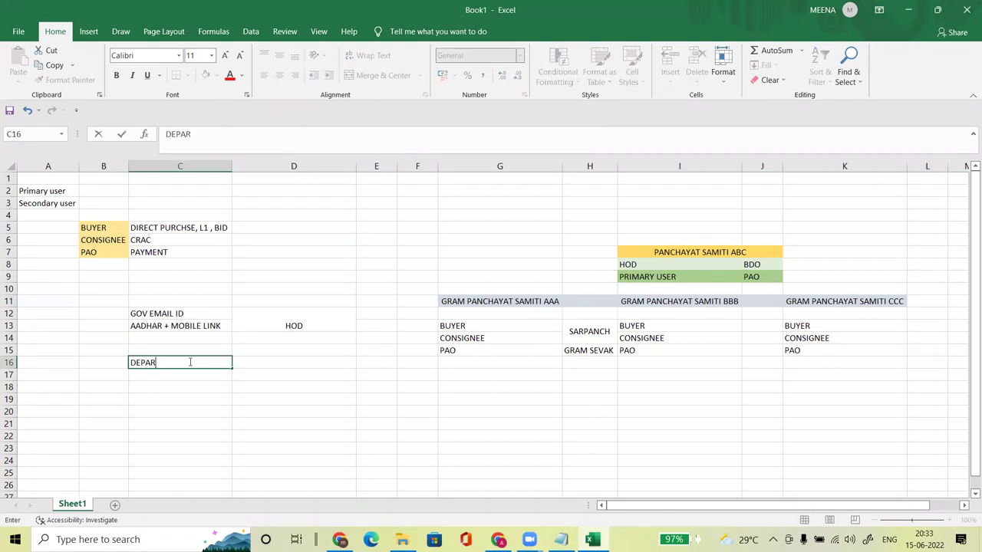
text(T CREATE)
key(Return)
click(470, 301)
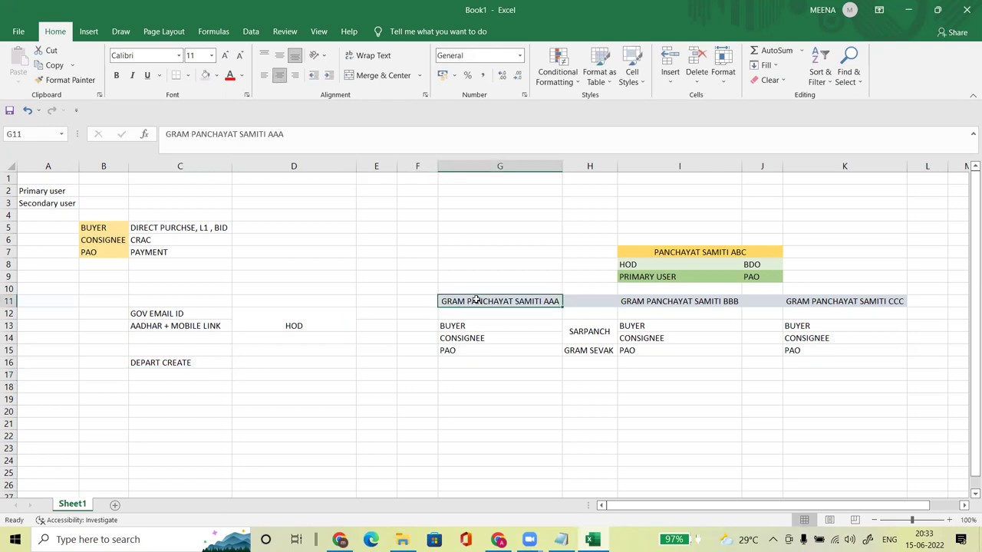
Step: List SARPANCH in C18 and GRAMSEVAK in C19
click(191, 379)
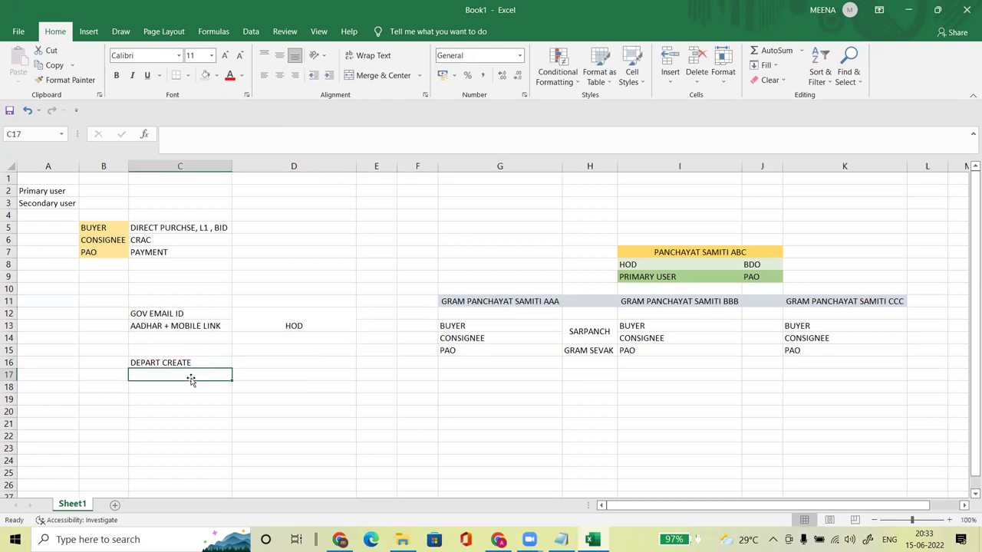
key(Down)
text(SARPANCH)
key(Return)
text(GRAMSEVAK)
key(Return)
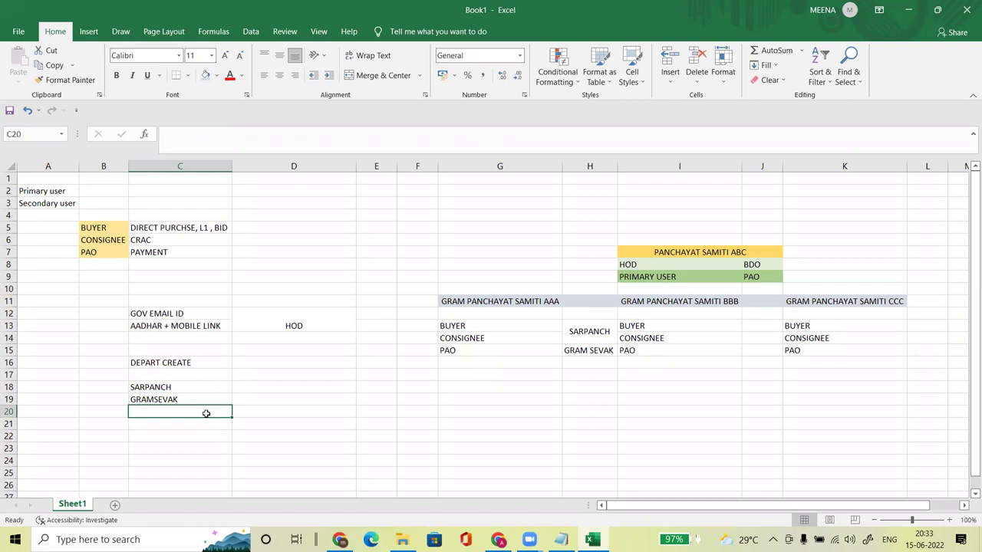
Step: Enter GOV EMAIL ID + aADHAR mobile link in D18 beside SARPANCH
click(272, 387)
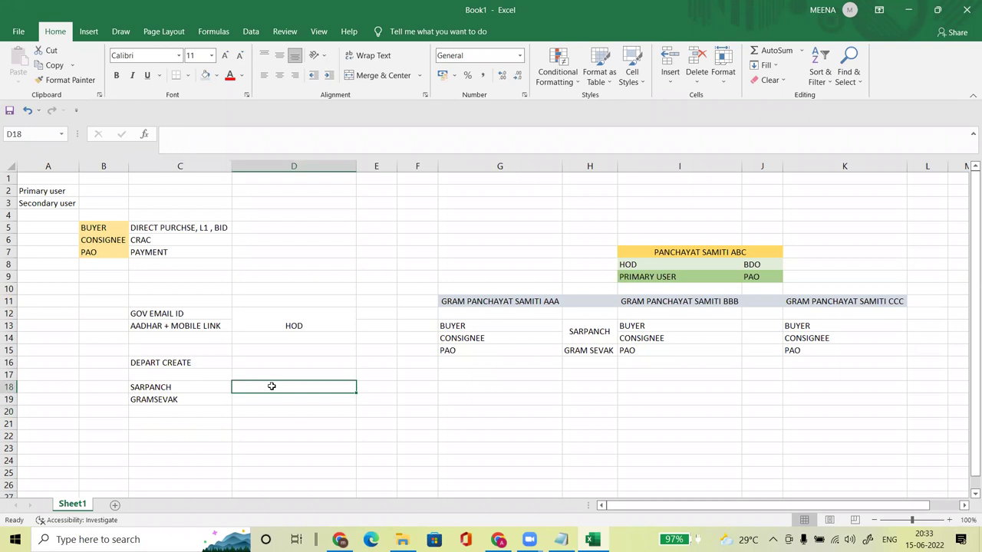
text(G)
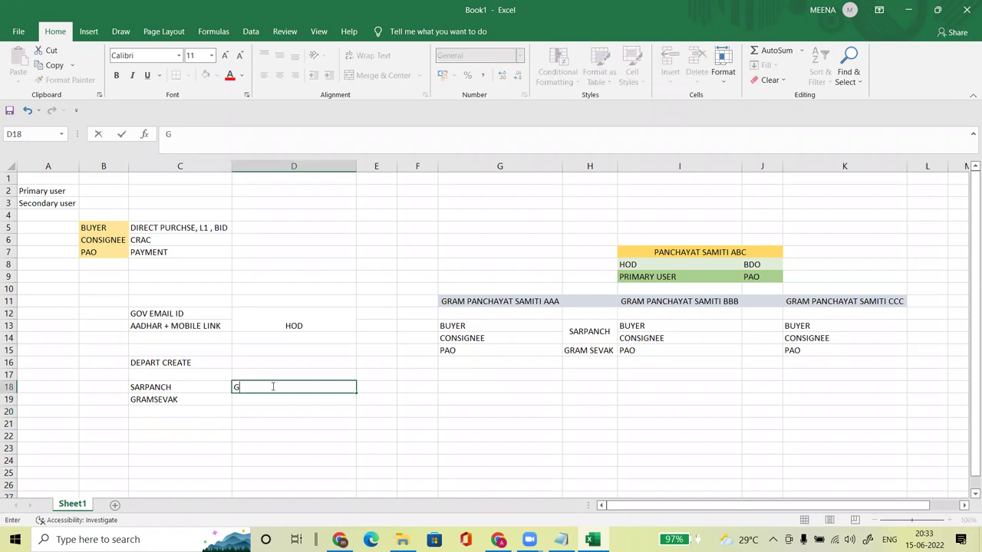
text(OV EMAIL ID + aADHAR)
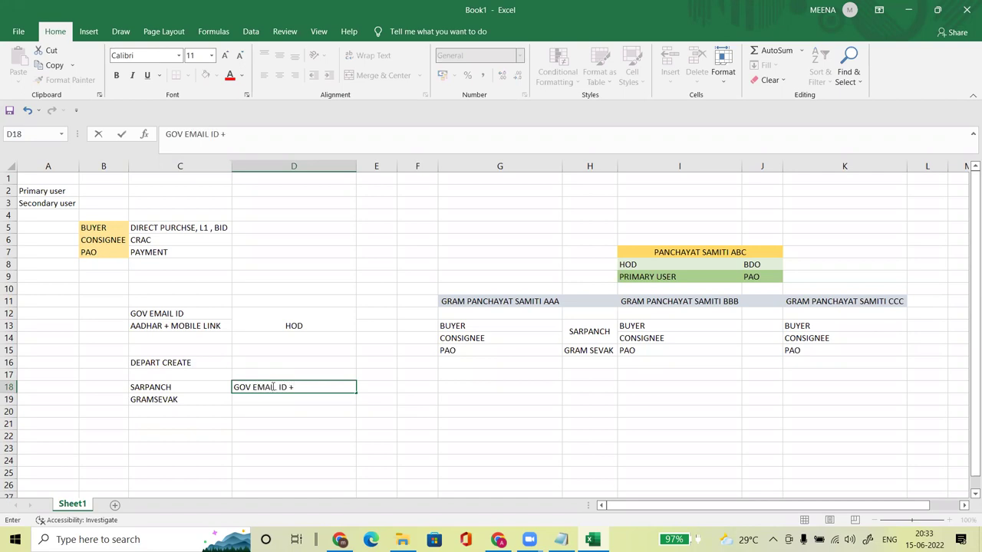
text( mobl)
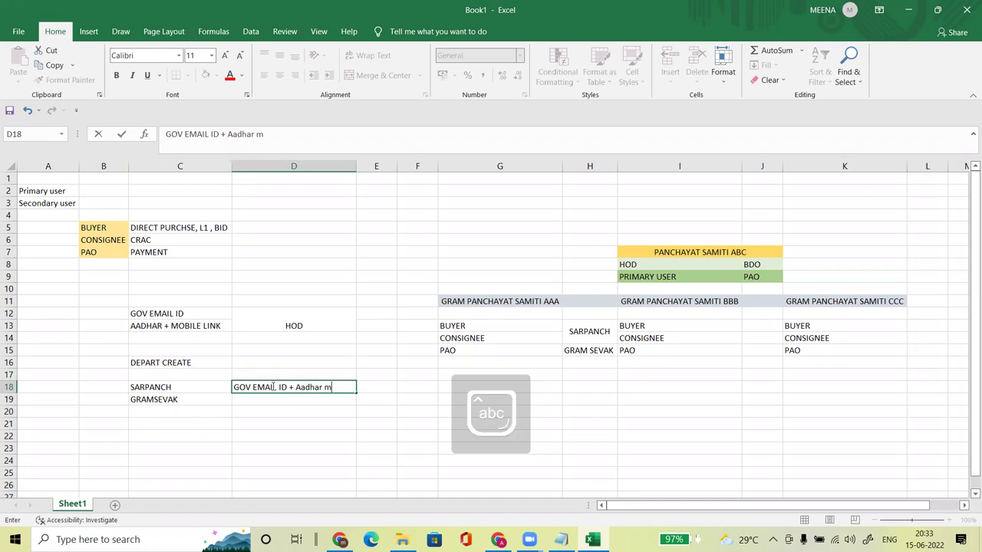
key(BackSpace)
key(BackSpace)
text(bi)
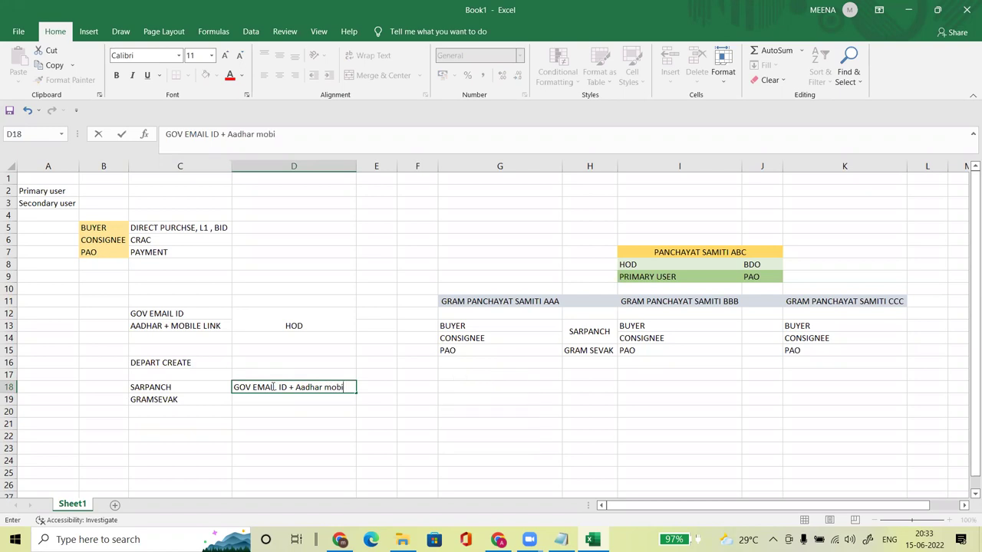
text(le link)
key(ctrl+Return)
key(Return)
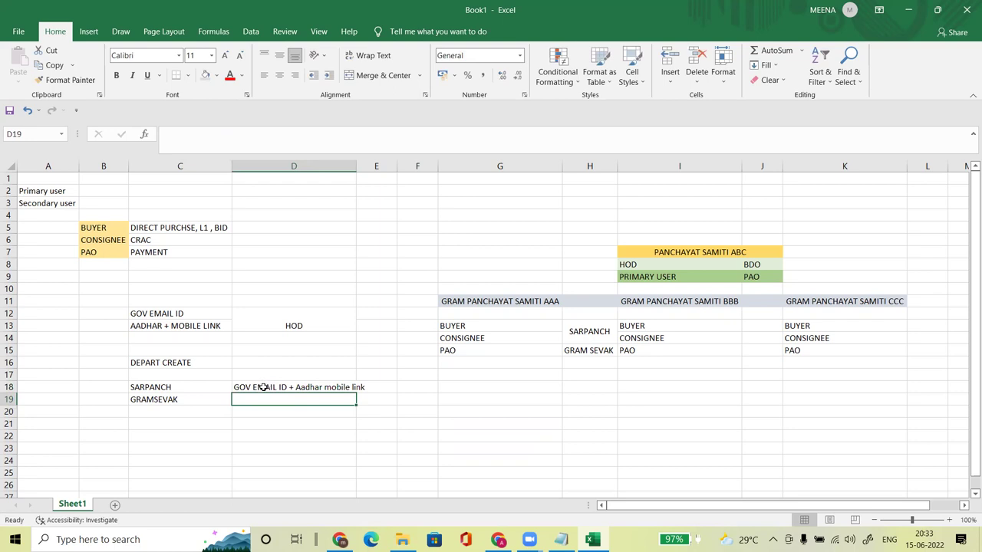
Step: Copy the requirement into D19 for GRAMSEVAK and widen column D
click(264, 387)
key(ctrl+c)
key(Down)
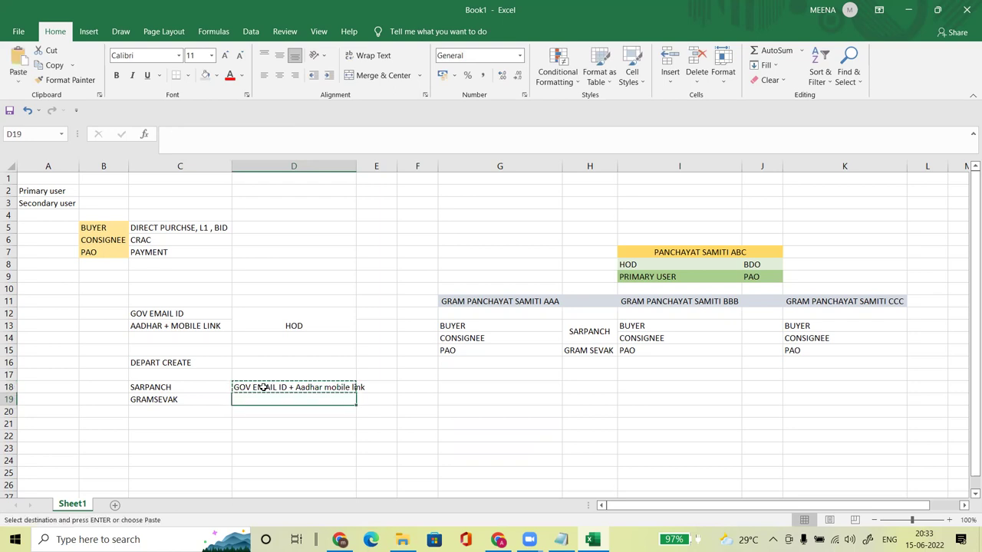
key(ctrl+v)
click(332, 444)
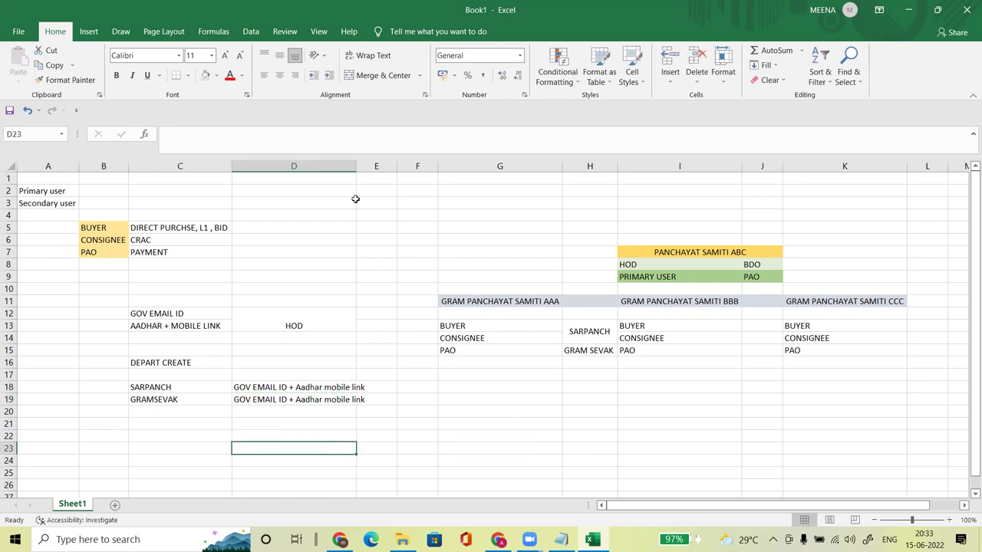
drag(355, 161, 369, 162)
click(409, 398)
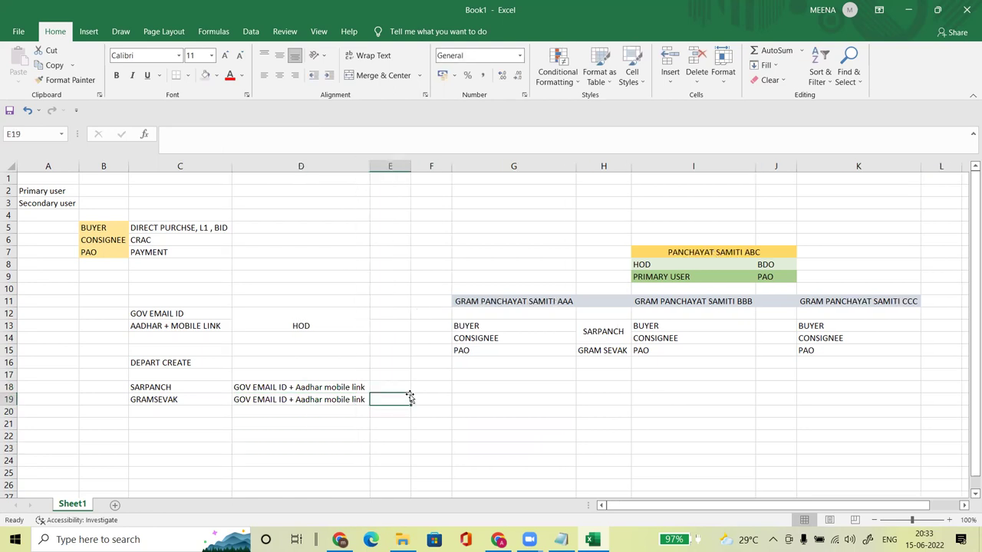
click(675, 263)
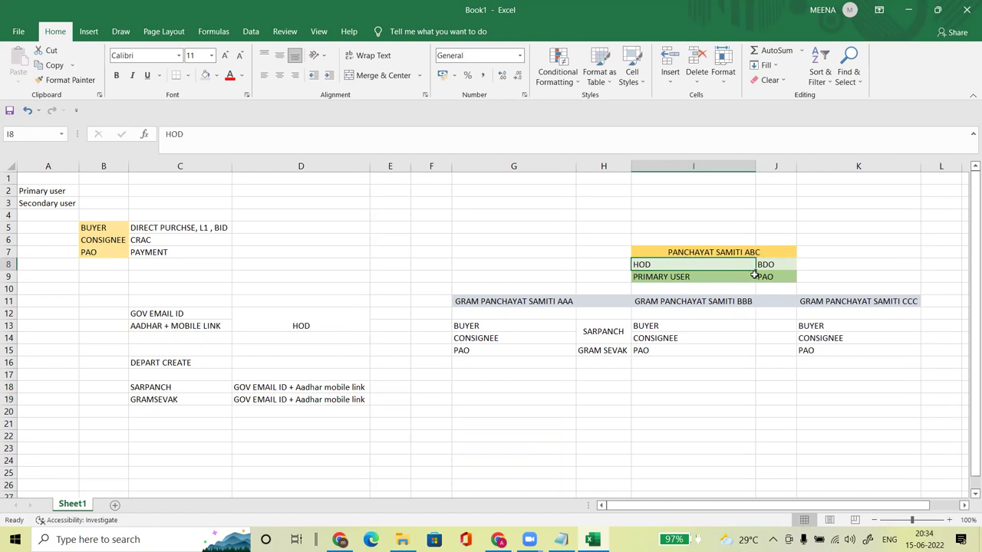
Step: Enter class1 in K8, right of BDO in the PANCHAYAT SAMITI ABC table
click(764, 264)
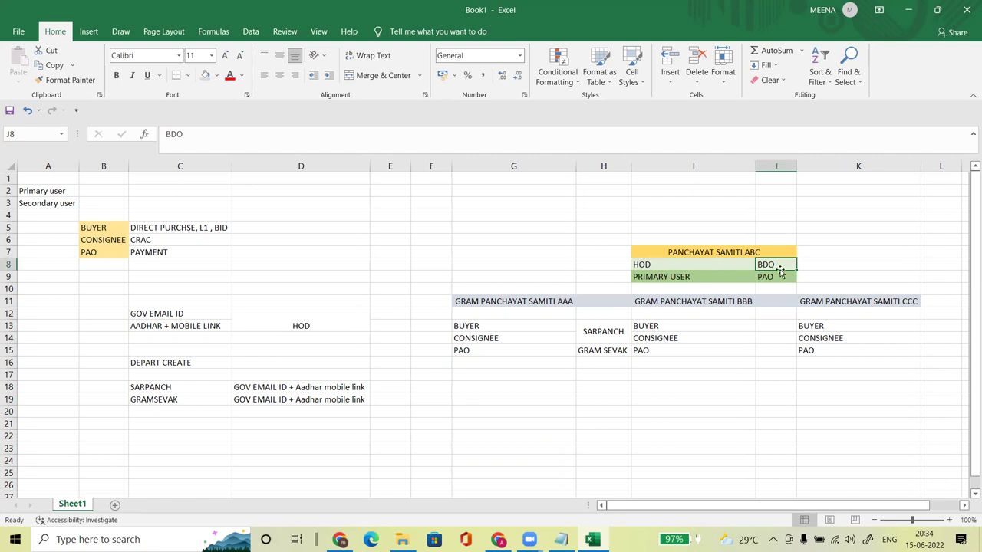
click(825, 261)
text(class1)
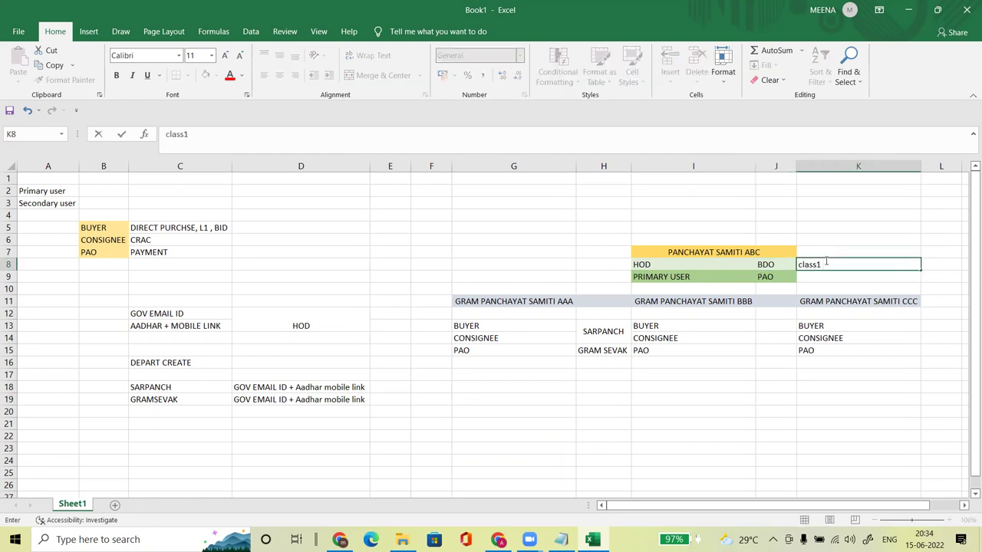
key(Return)
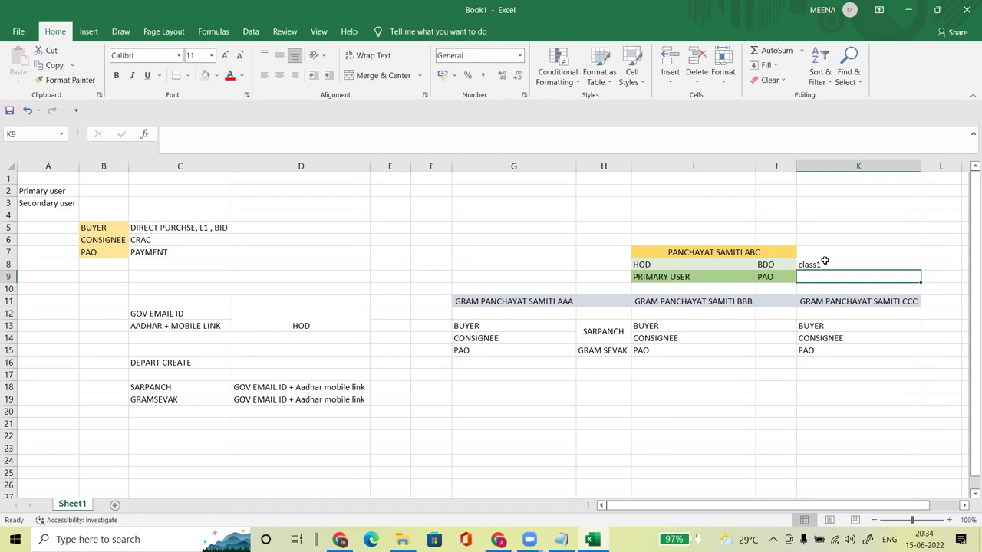
click(170, 314)
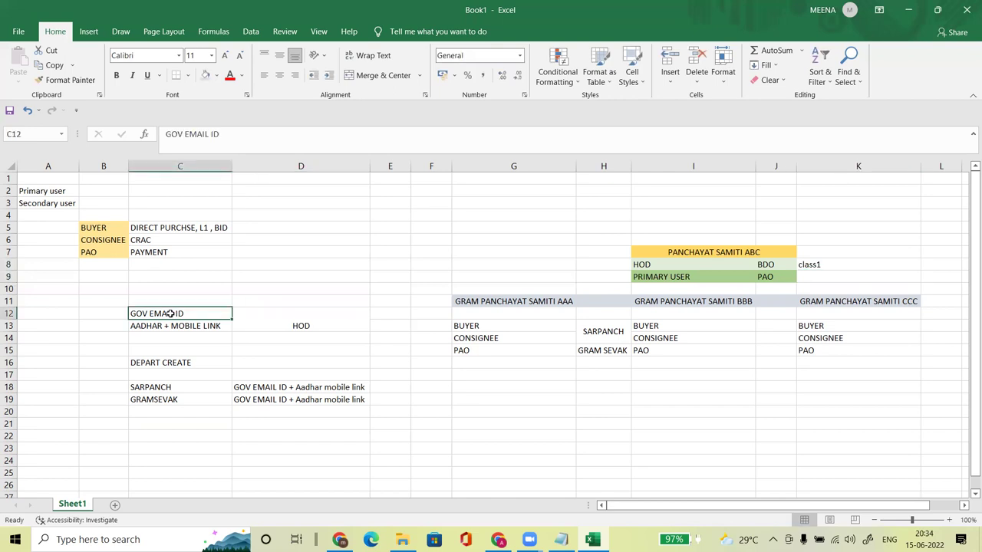
click(491, 338)
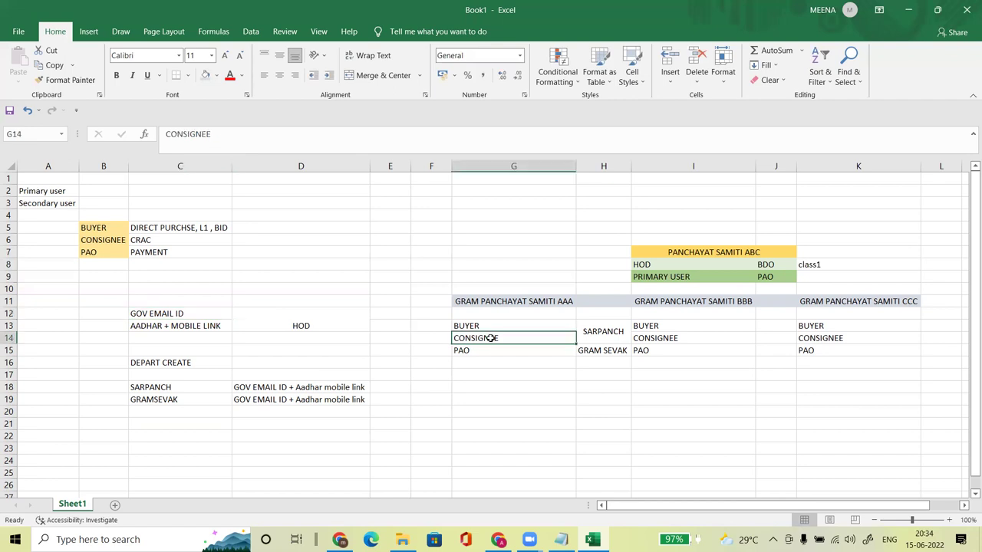
click(606, 357)
click(595, 332)
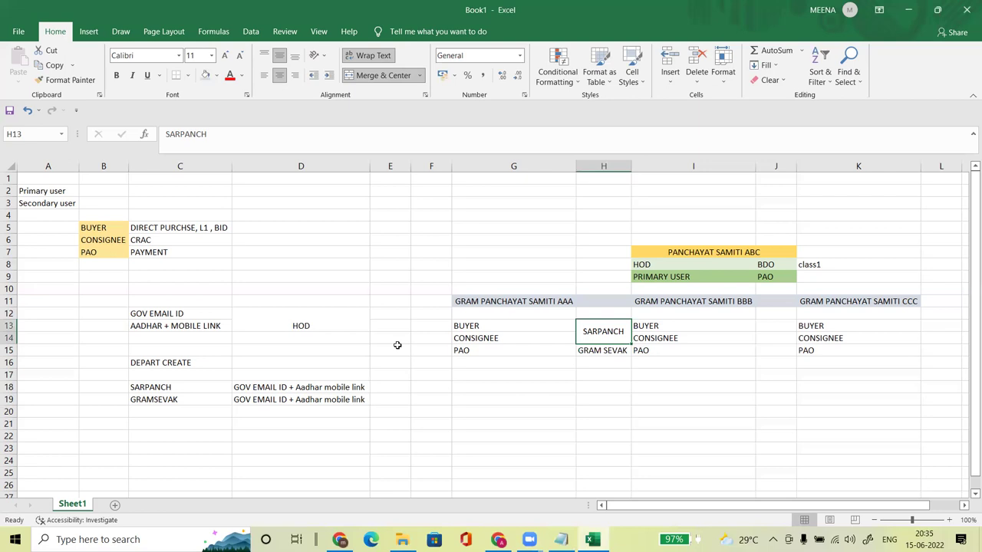
click(556, 375)
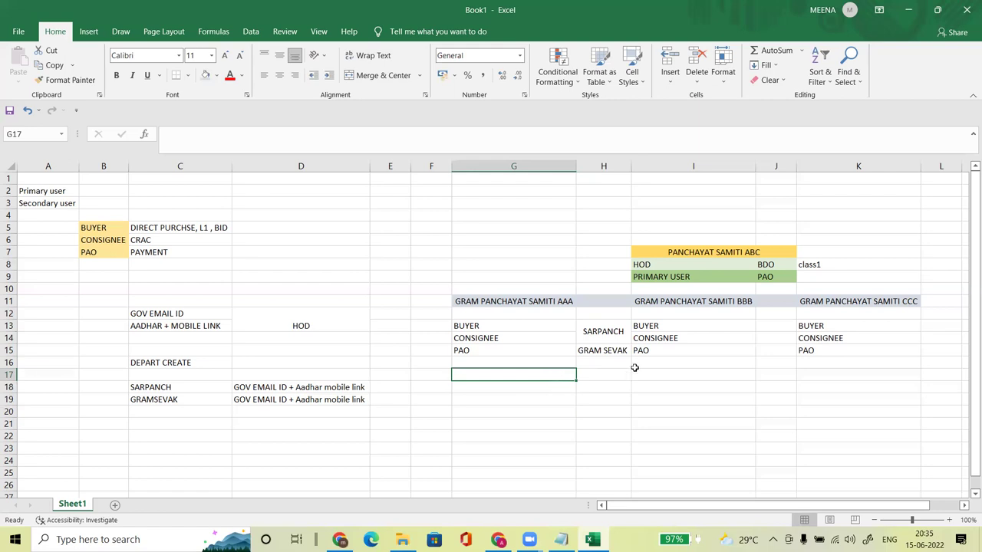
click(601, 347)
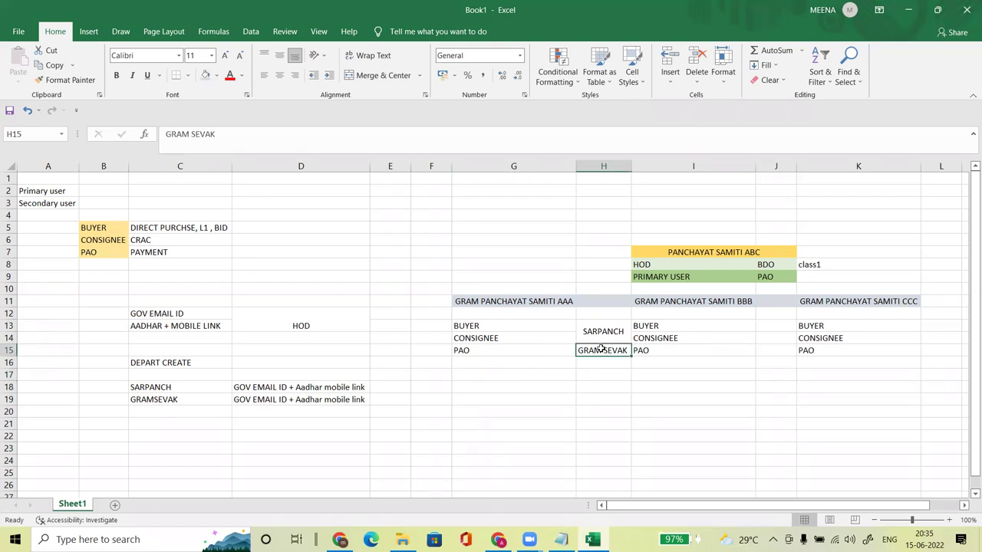
click(601, 334)
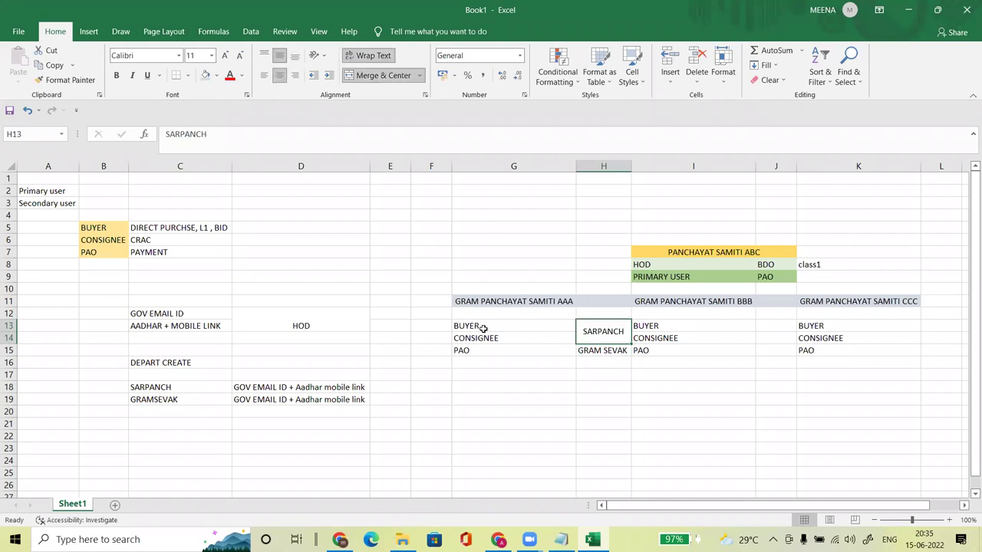
drag(471, 352, 618, 352)
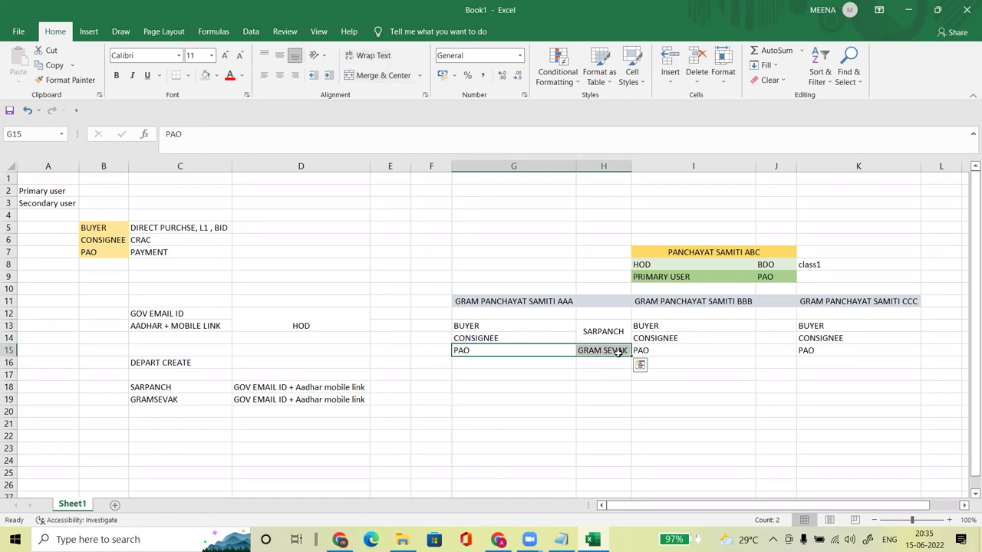
click(380, 420)
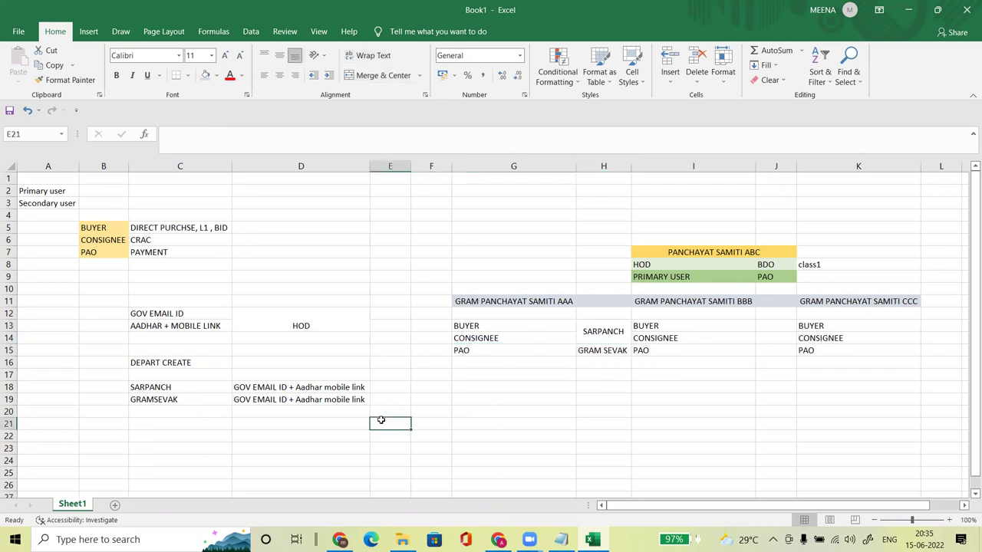
click(291, 313)
click(188, 314)
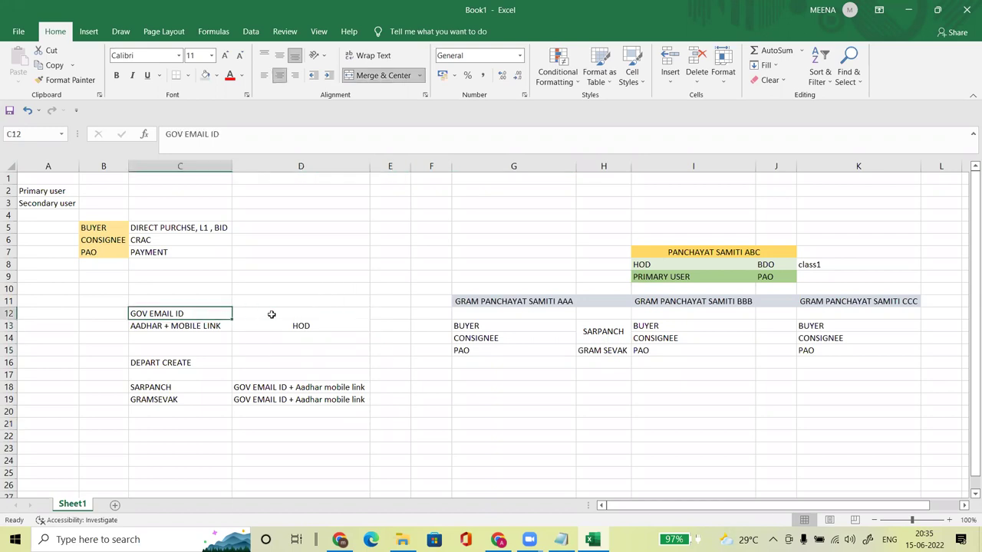
shift+click(272, 315)
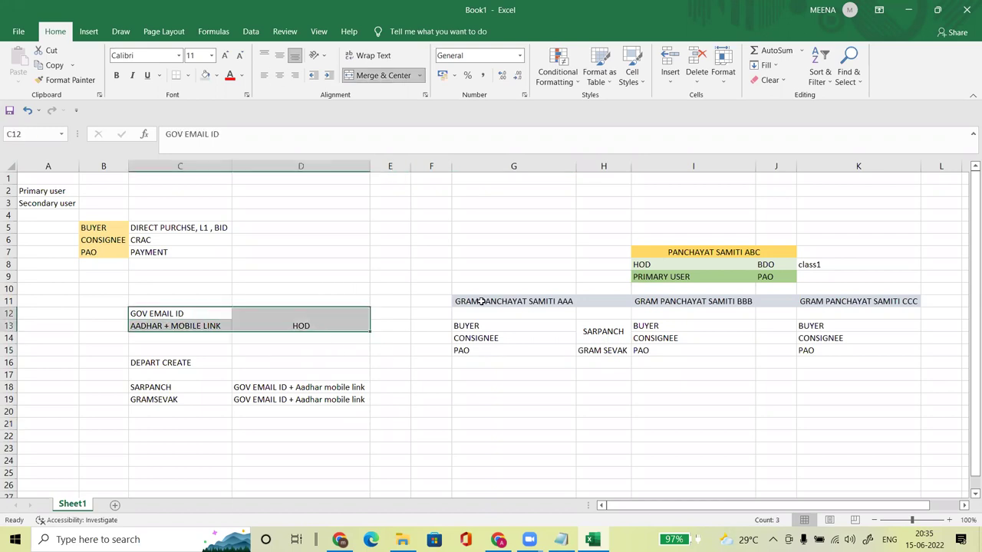
Step: Enter 'gembuyer id' in cell D21 below the requirements
click(265, 423)
text(gemb)
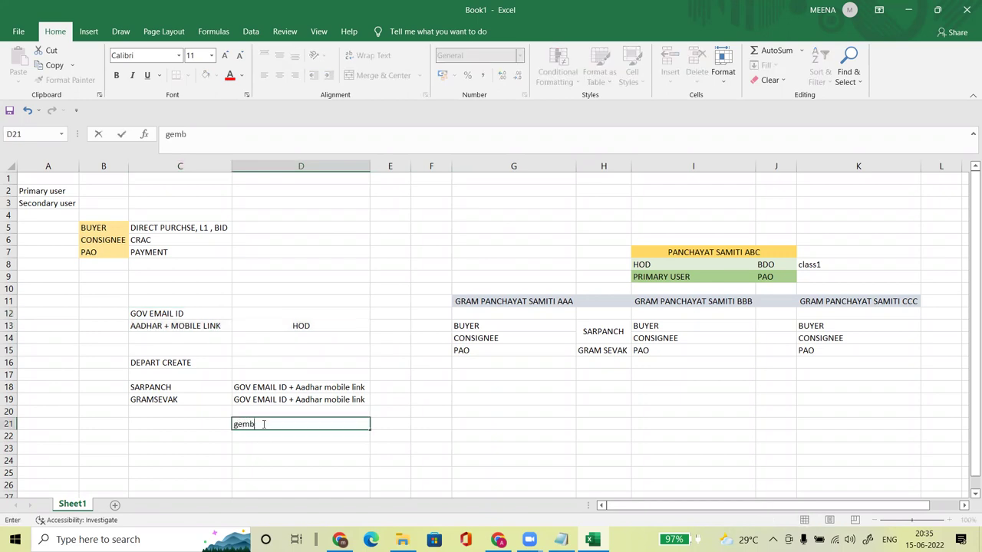
text(uyer id)
key(Return)
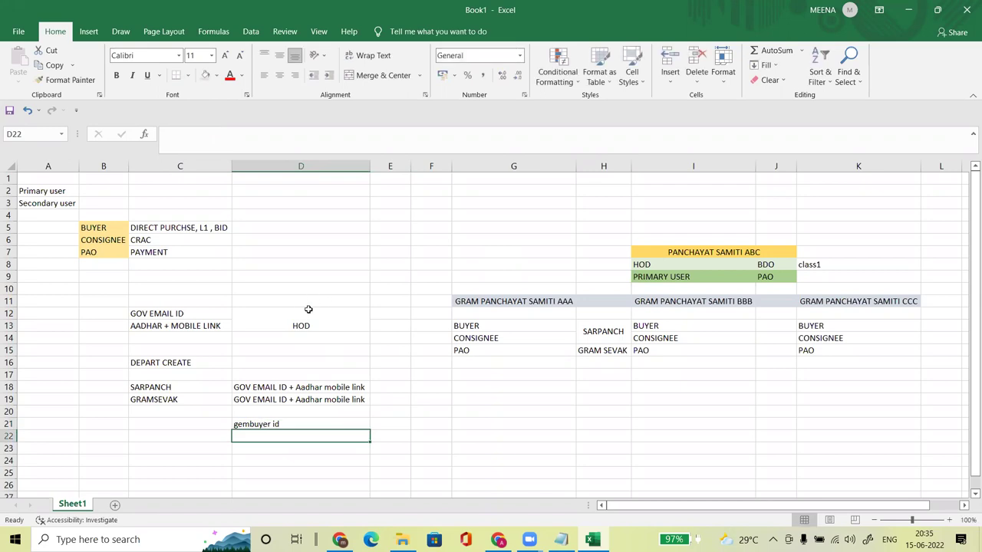
Step: Review the merged HOD cell, D21, D22 and the Sarpanch requirement in D18
click(305, 313)
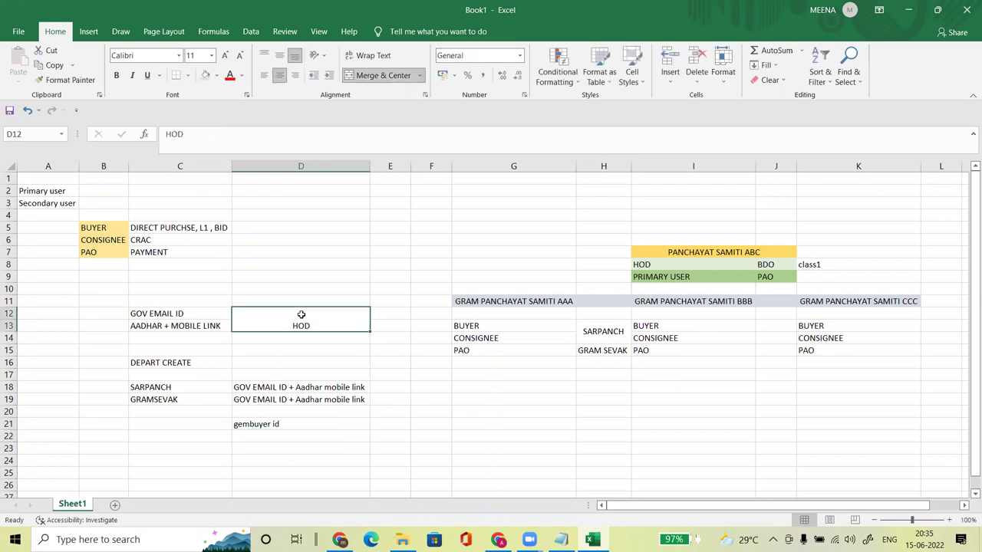
click(261, 421)
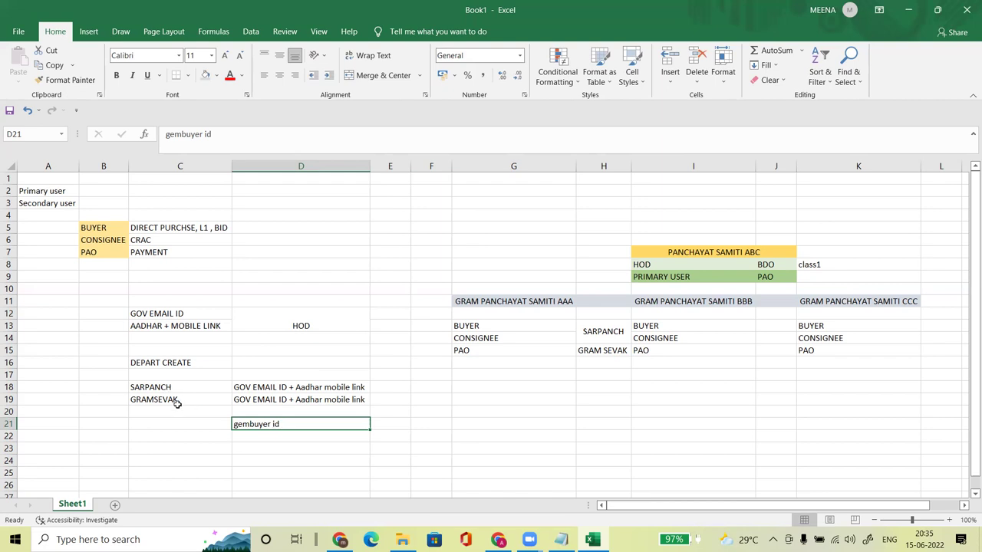
click(285, 327)
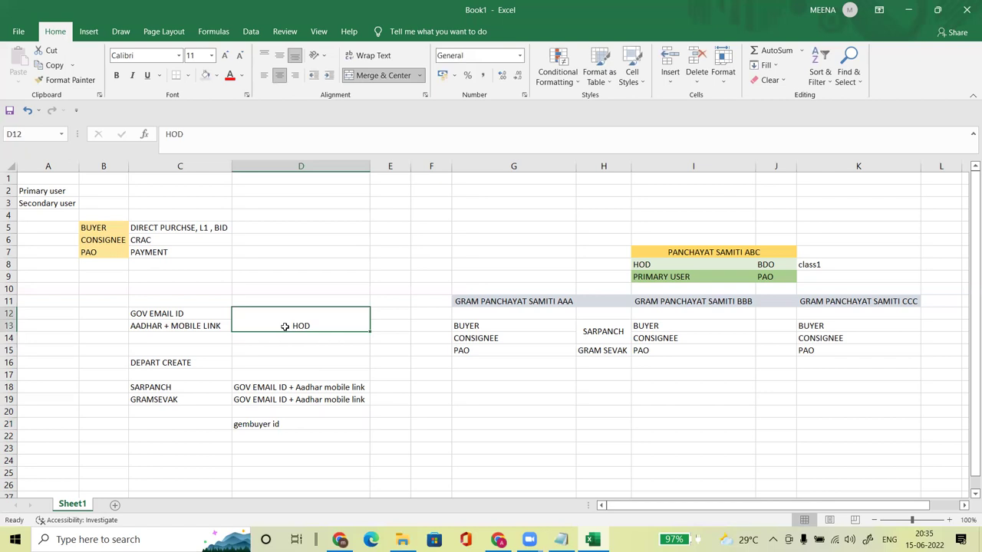
click(260, 434)
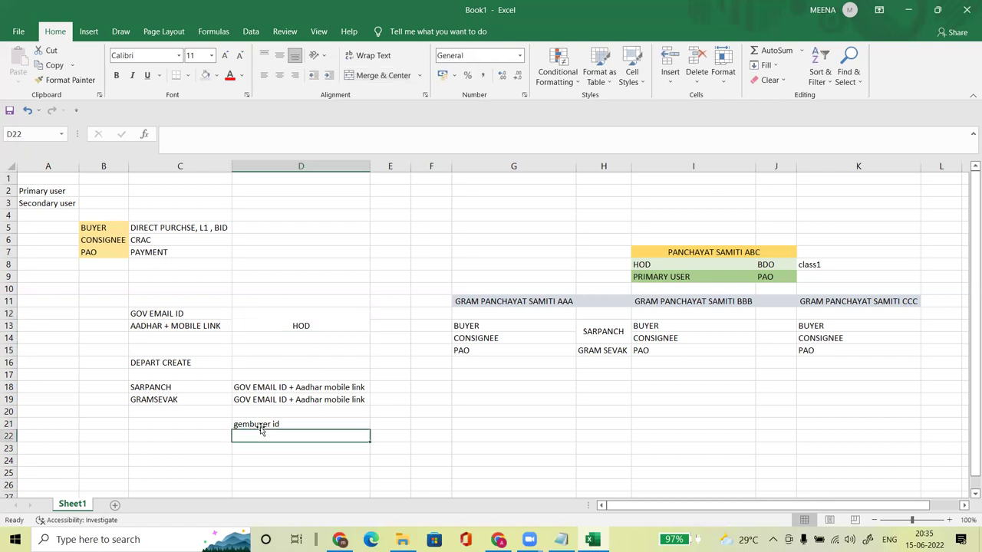
click(263, 390)
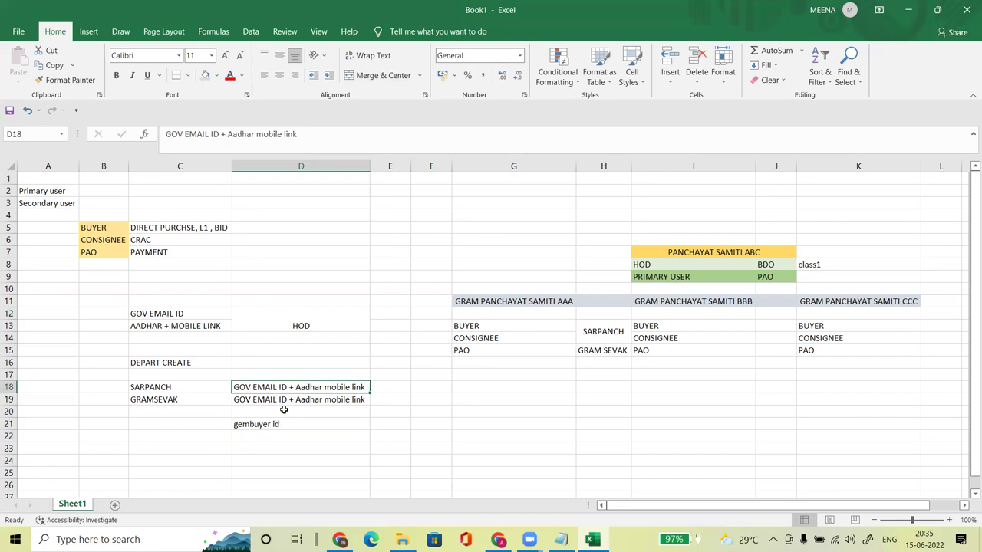
Step: Replace GOV EMAIL ID with gembuyer in the Sarpanch requirement in D18
double_click(286, 386)
drag(287, 387, 230, 387)
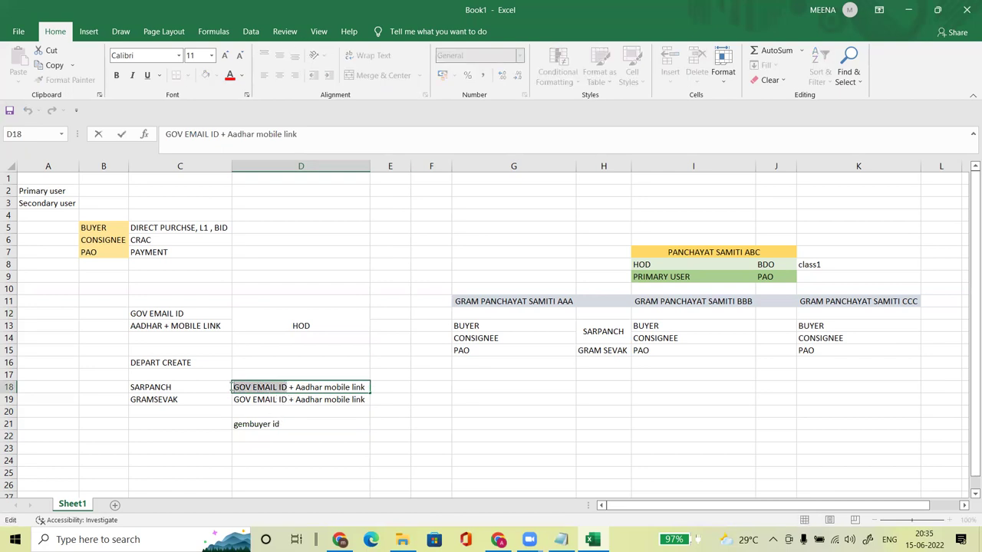
text(gembuyer)
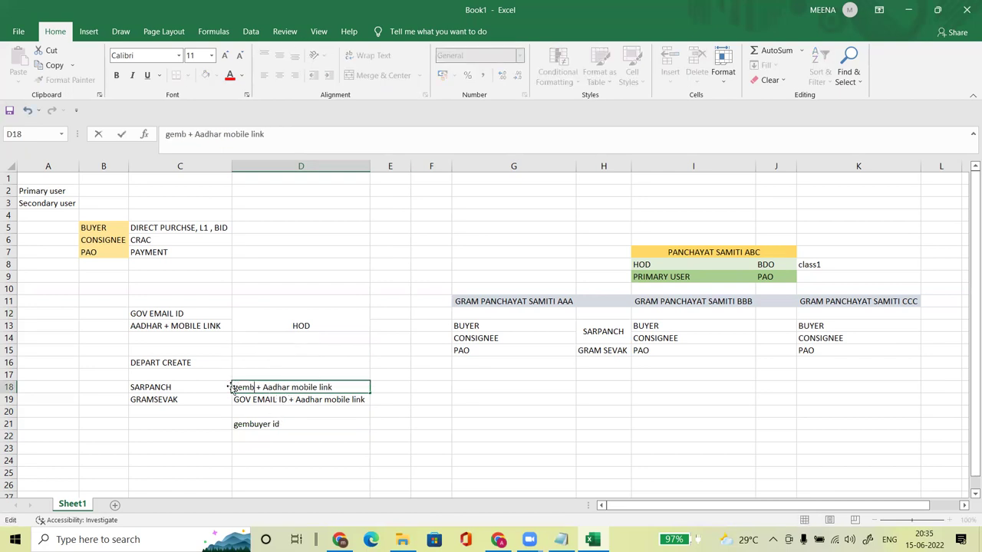
key(Return)
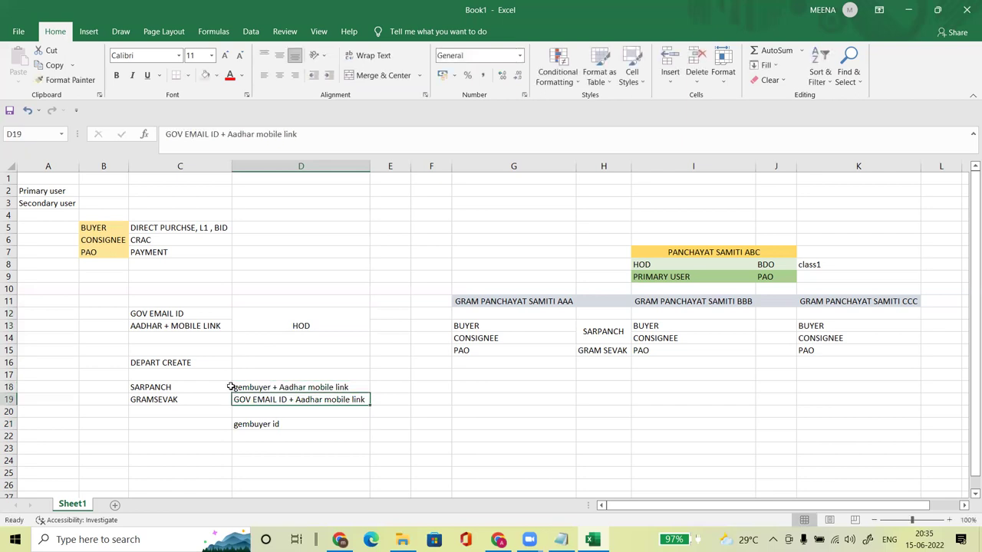
Step: Make the same gembuyer replacement in the Gramsevak requirement in D19 via the formula bar
drag(220, 134, 162, 135)
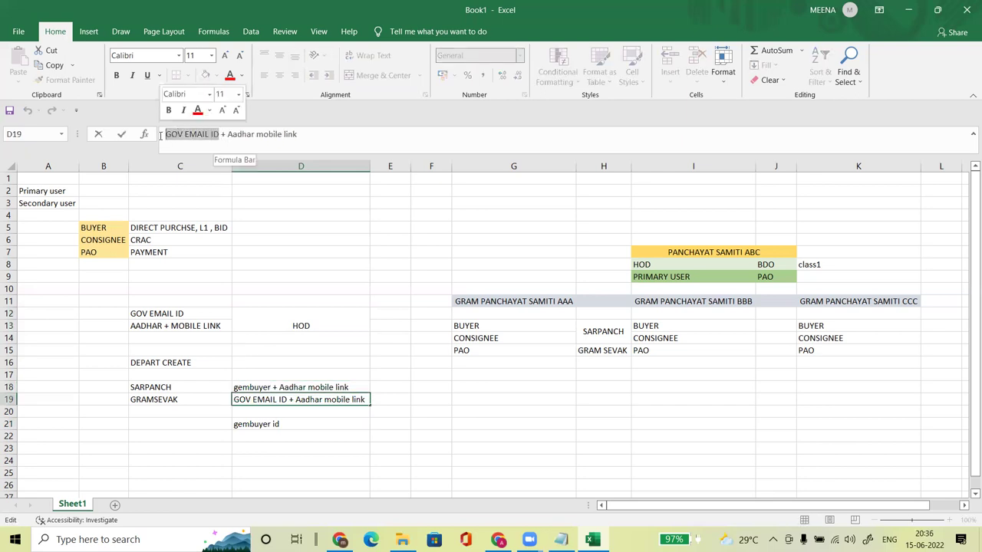
text(ge)
text(mbuyer)
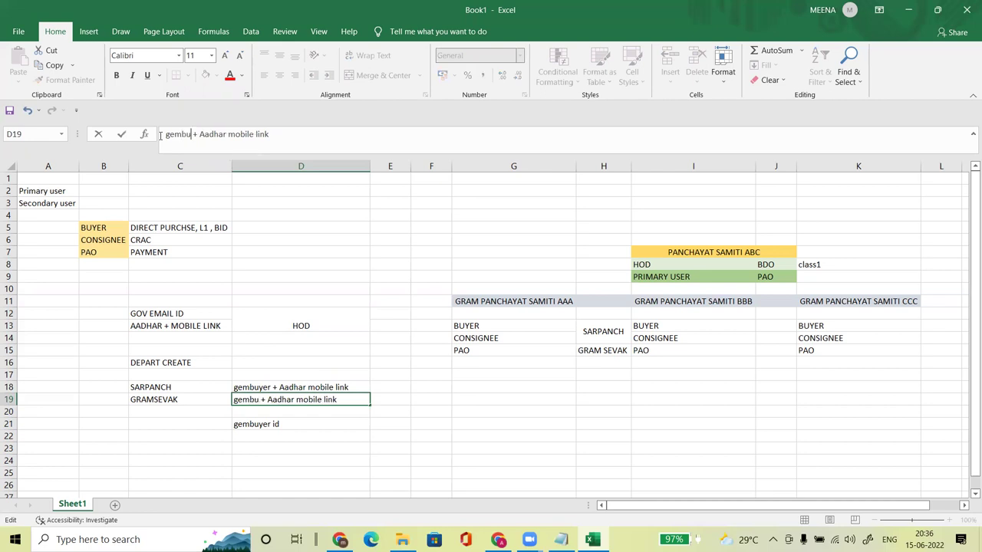
key(Return)
click(262, 434)
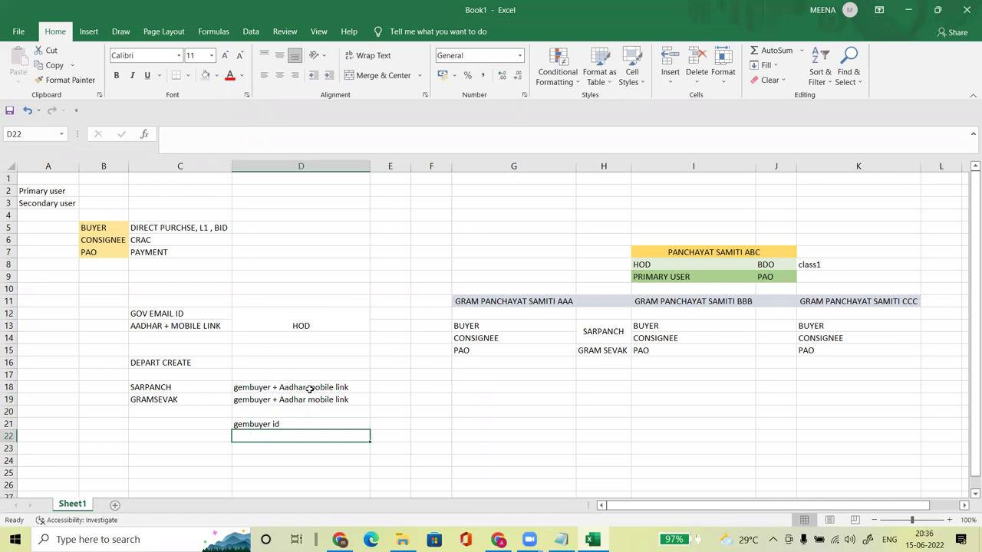
Step: Middle-align HOD vertically in its merged cell D12:D13
drag(155, 390, 280, 399)
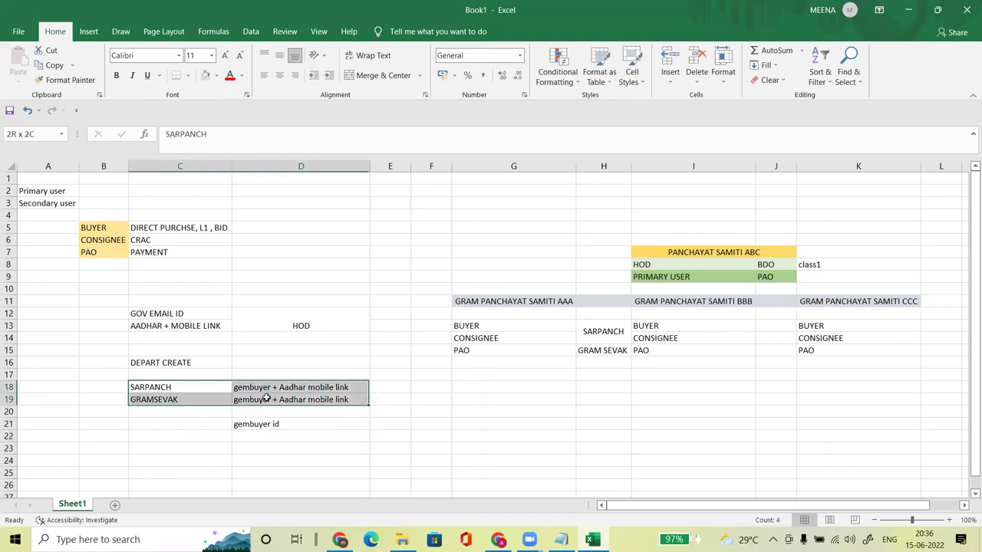
drag(294, 441, 311, 317)
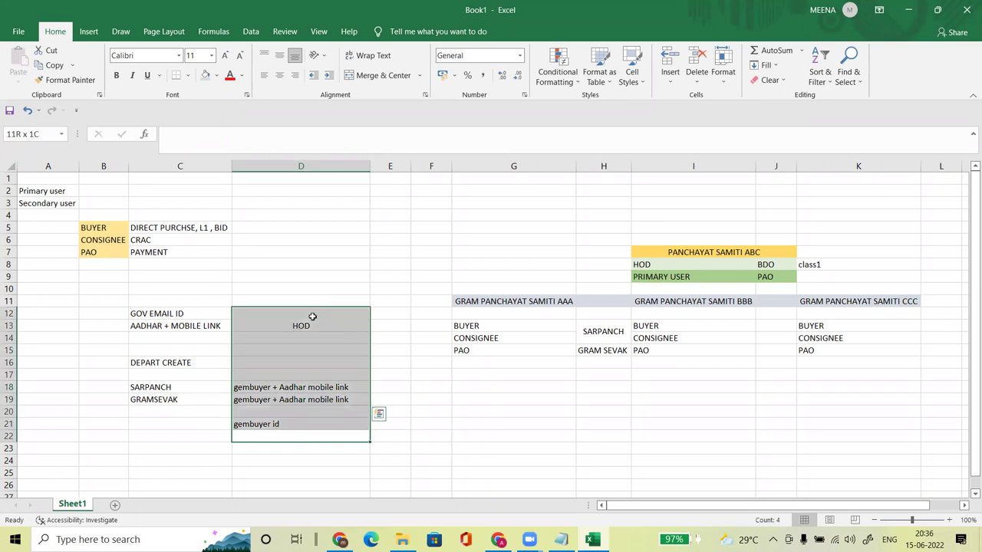
click(312, 318)
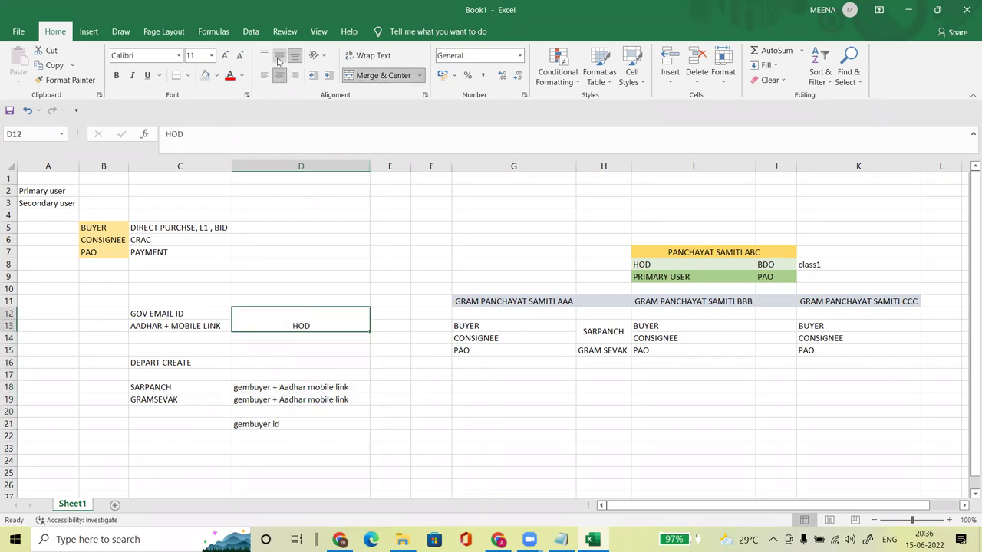
click(280, 56)
Step: Check the Gramsevak and gembuyer id entries, then leave the spreadsheet for the browser
click(351, 396)
click(298, 427)
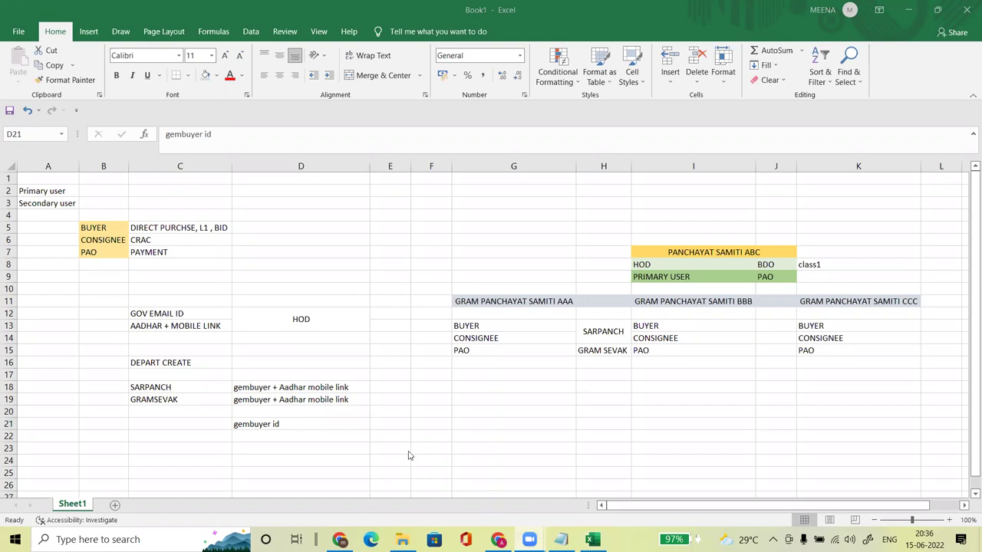
click(198, 437)
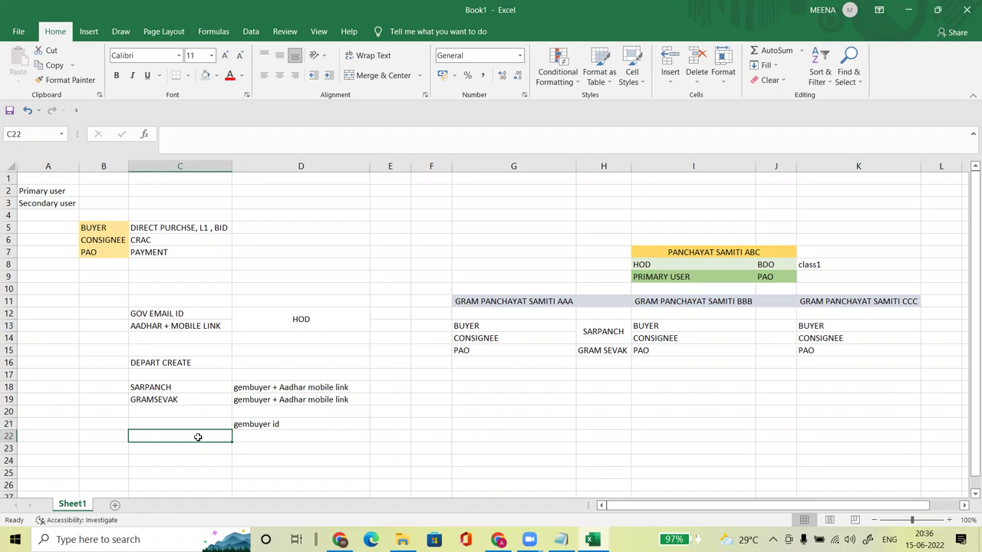
click(424, 534)
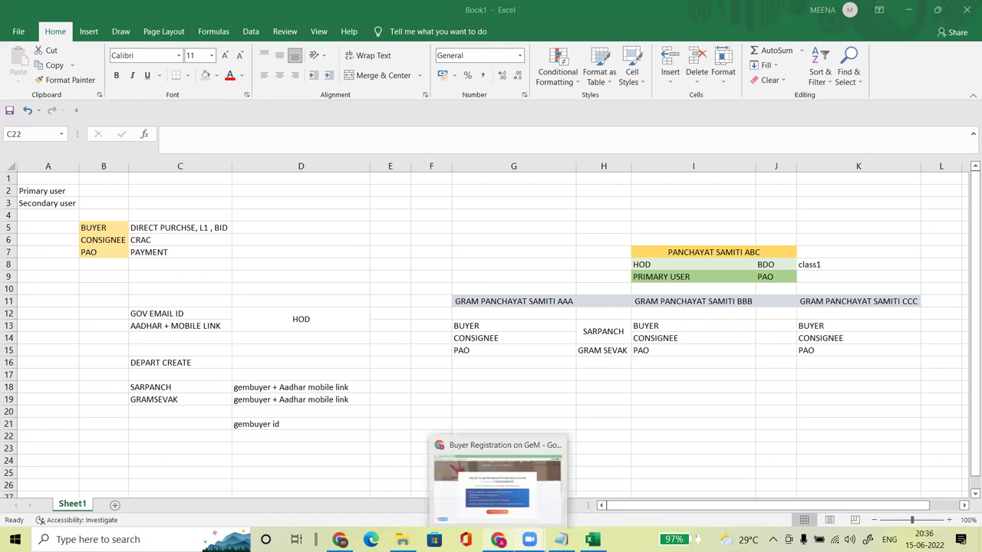
Step: In Chrome, open a new tab and navigate to google.com
click(498, 539)
click(172, 10)
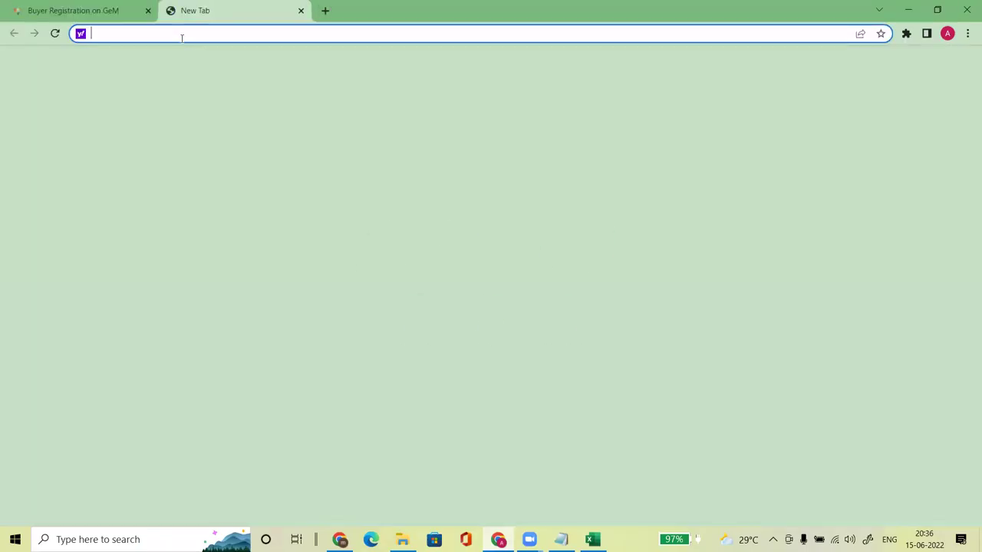
text(eforms)
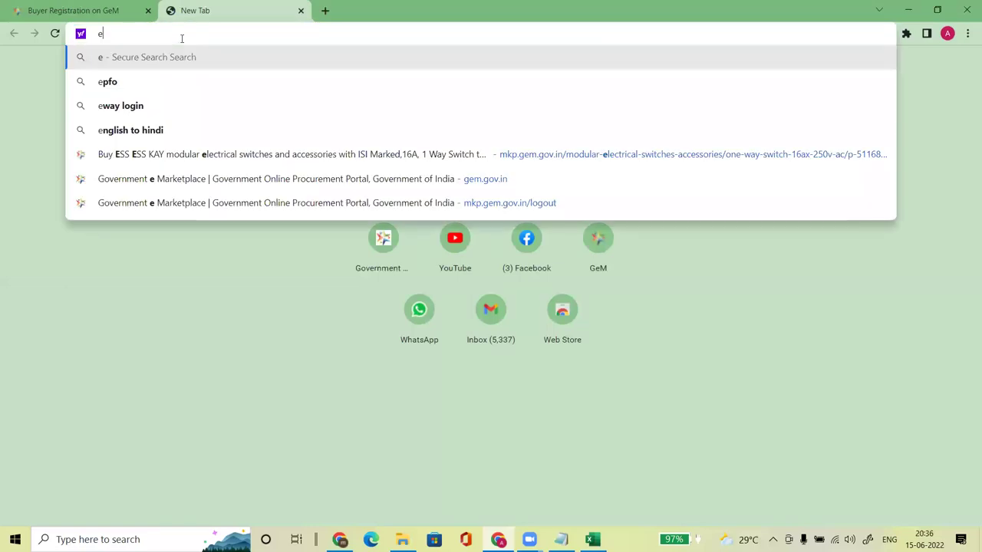
key(Return)
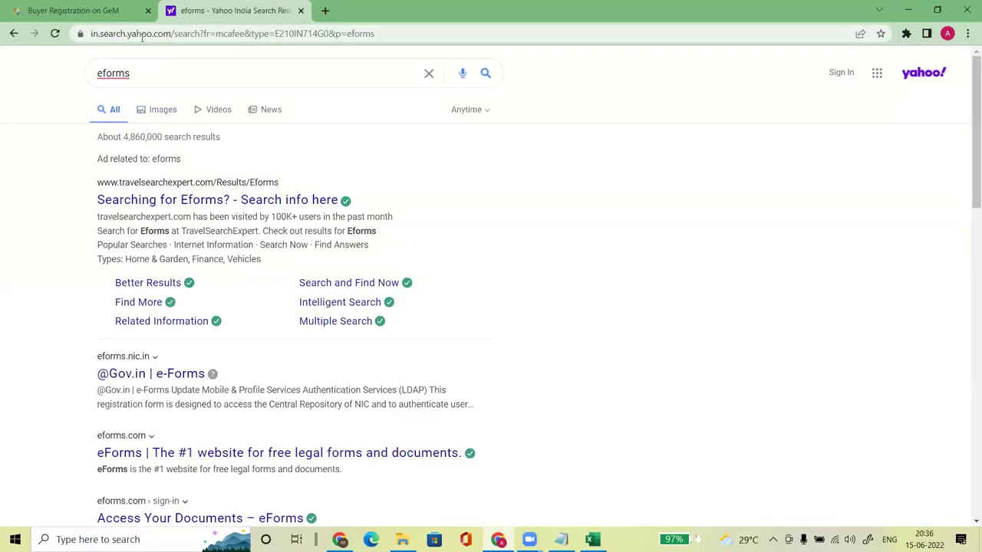
click(142, 35)
text(goo)
key(Return)
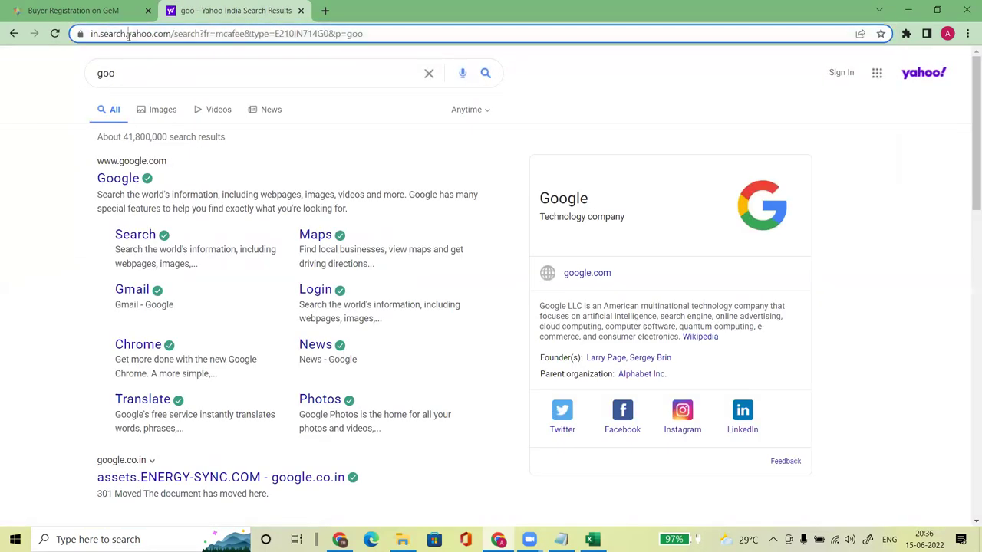
click(128, 36)
text(google)
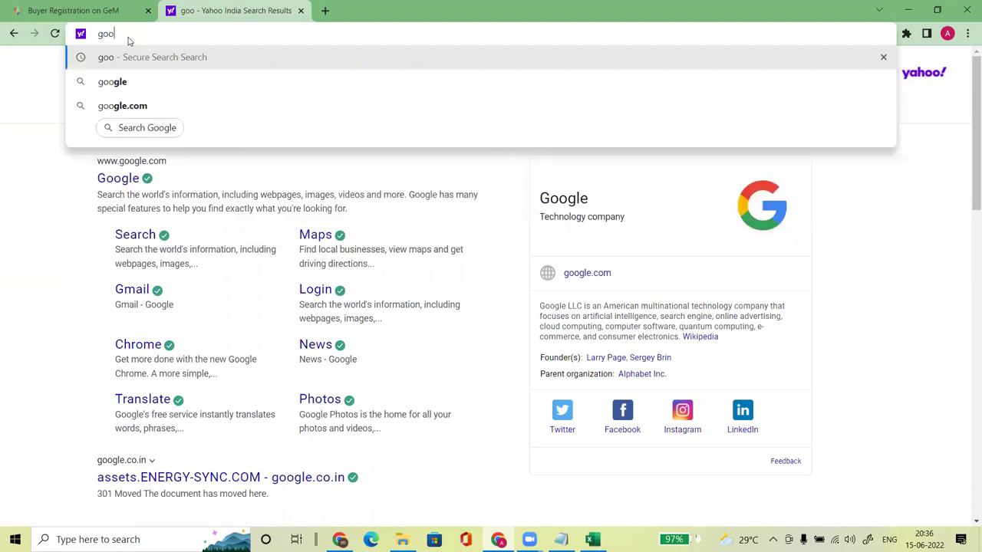
text(.com)
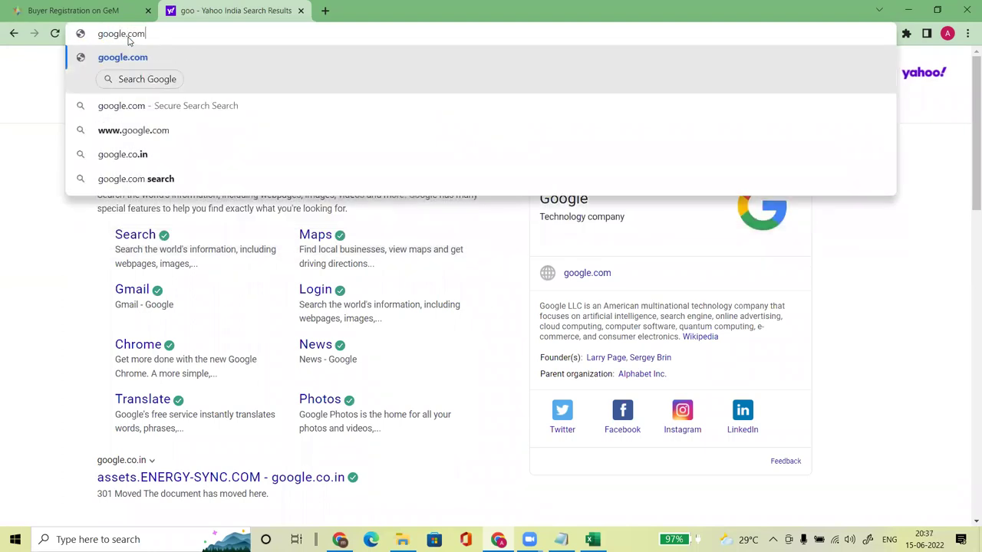
key(Return)
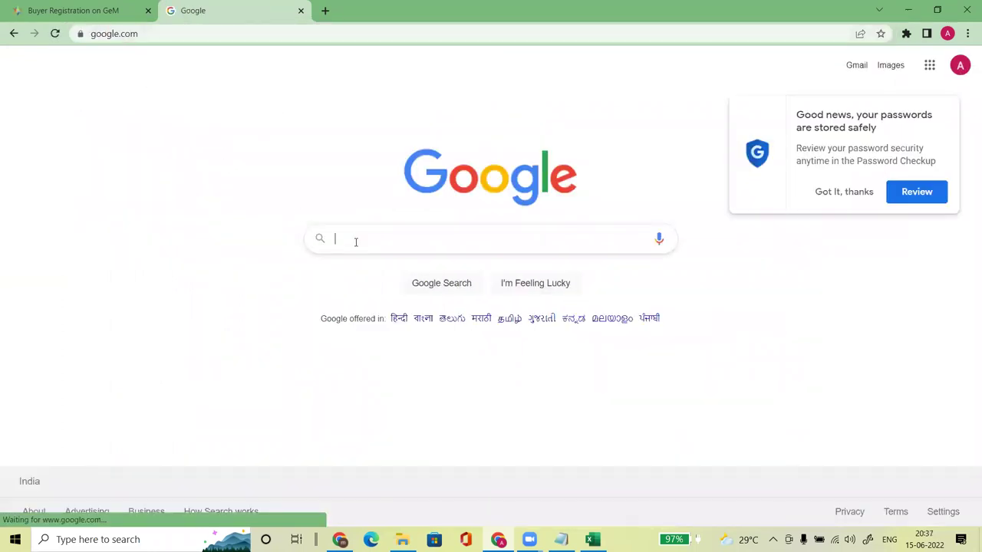
click(355, 241)
text(eforms)
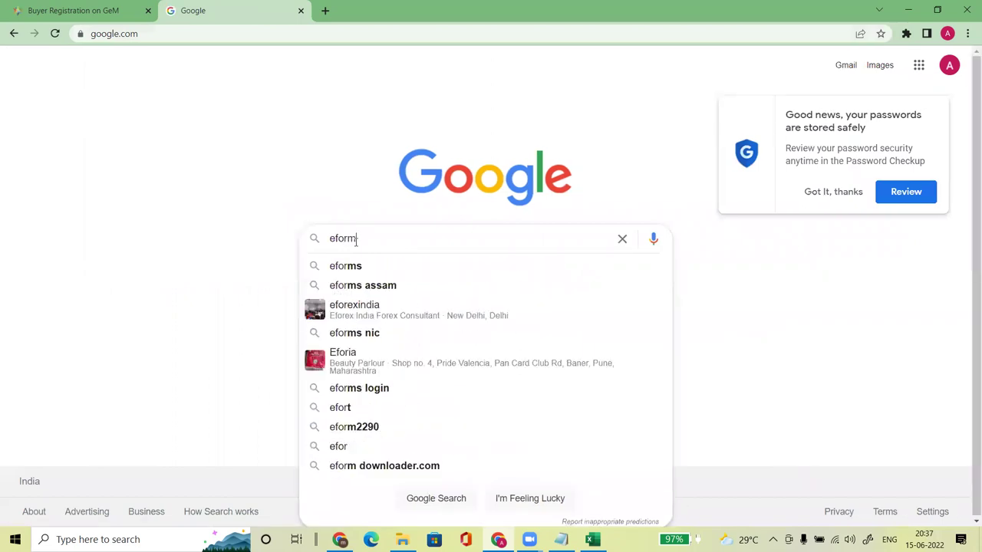
key(Return)
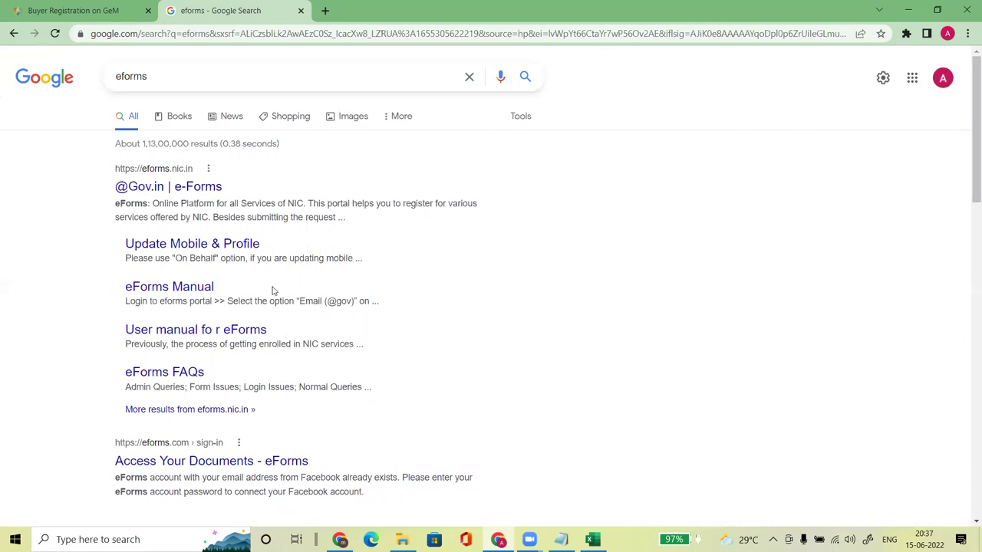
click(153, 190)
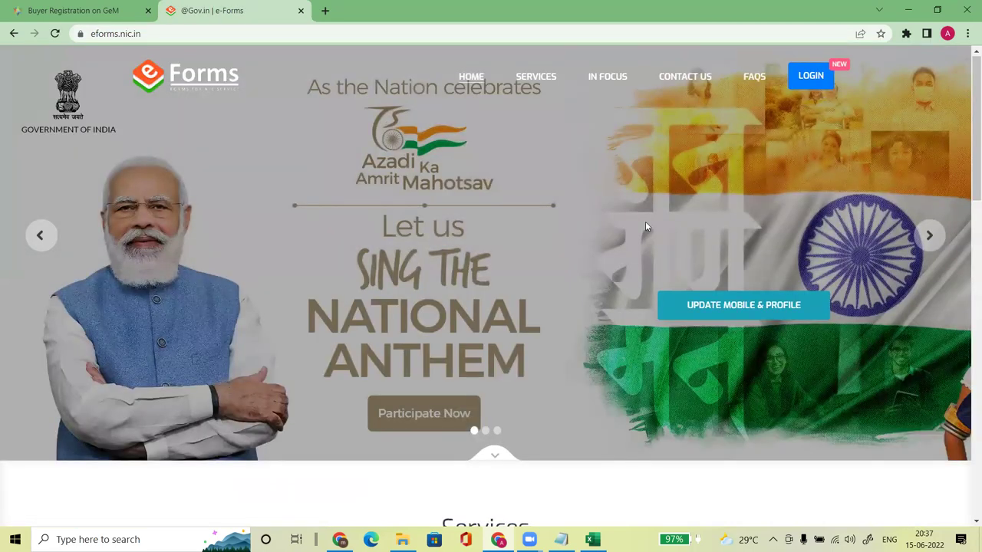
Step: Choose Login with eForms, enter the personal Gmail address and confirm YES to proceed
click(814, 76)
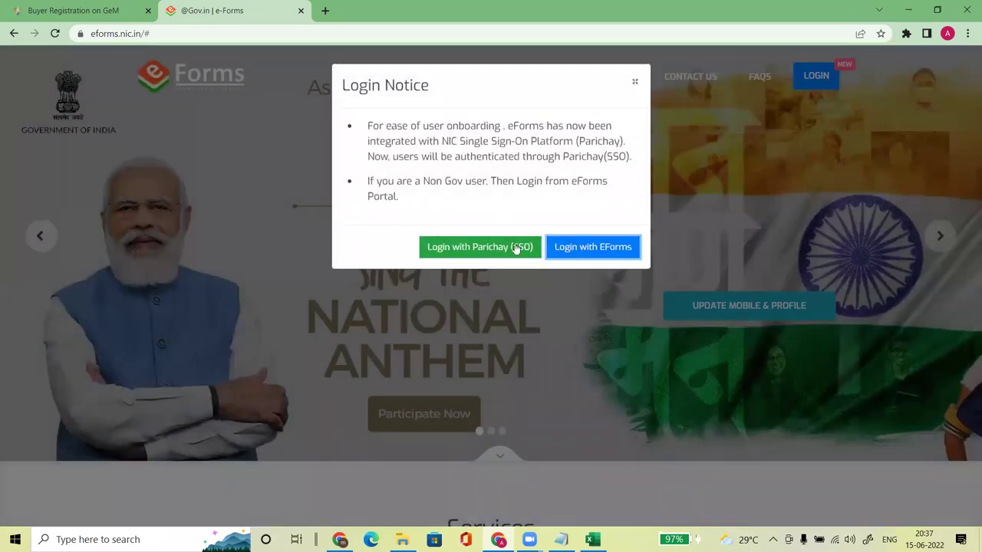
click(595, 258)
click(433, 267)
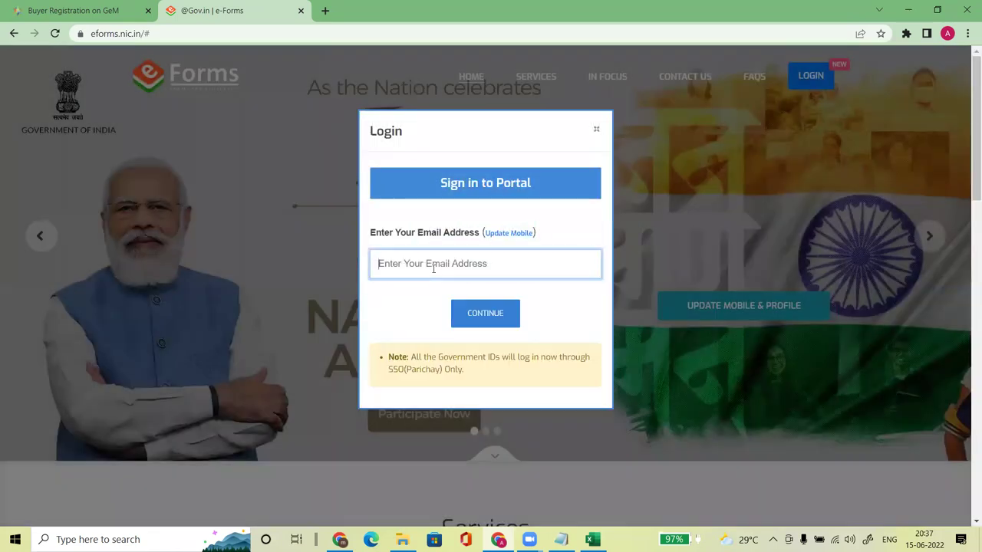
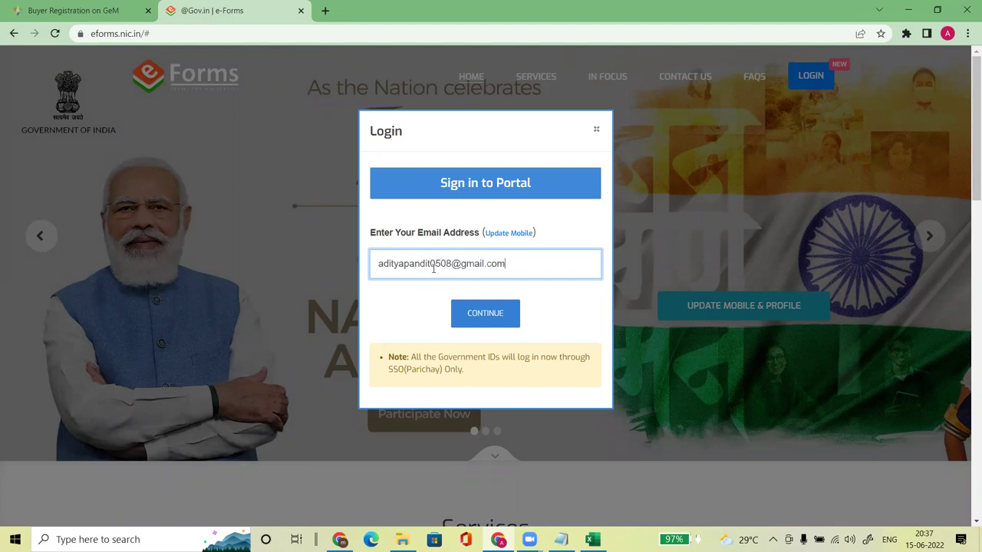
key(Return)
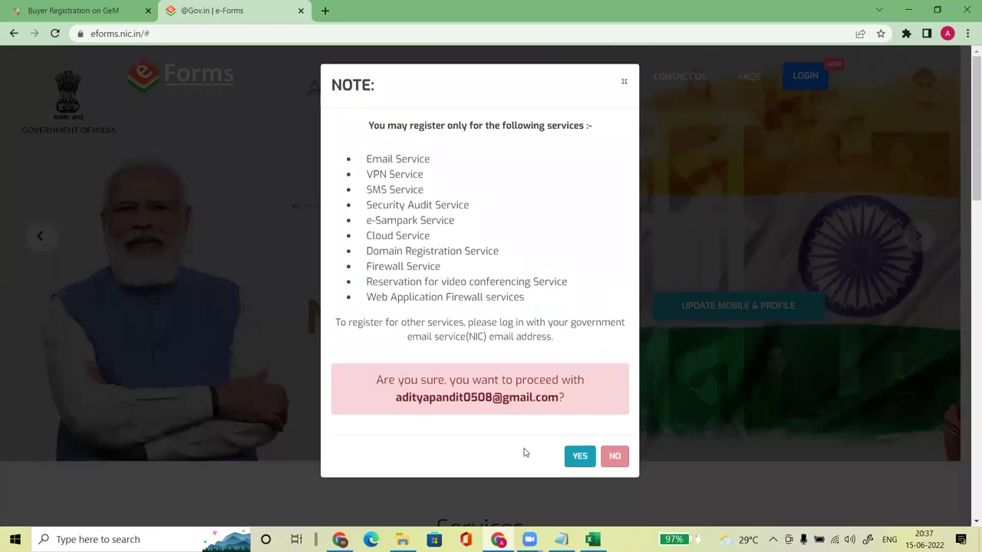
click(579, 456)
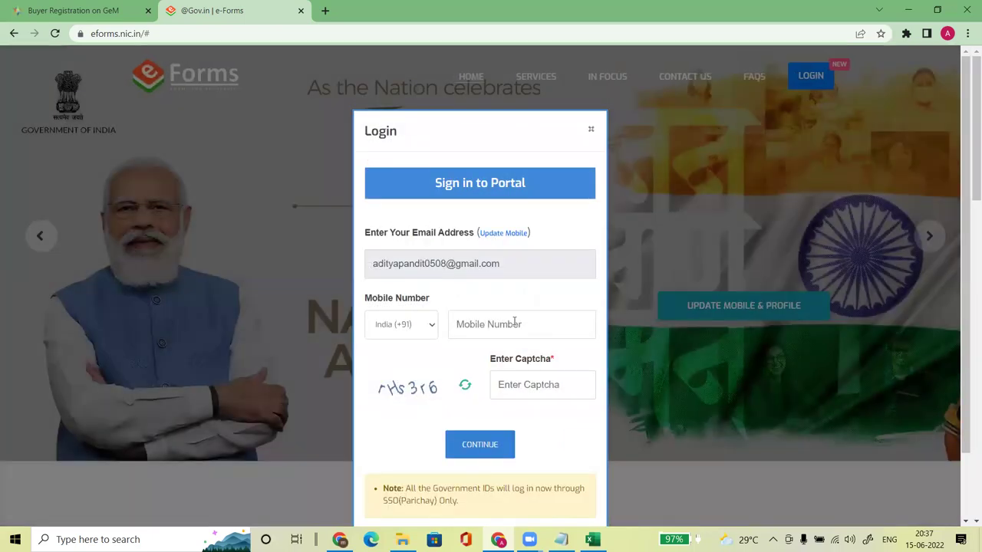
Step: Enter the mobile number and the captcha, then submit the login
click(513, 322)
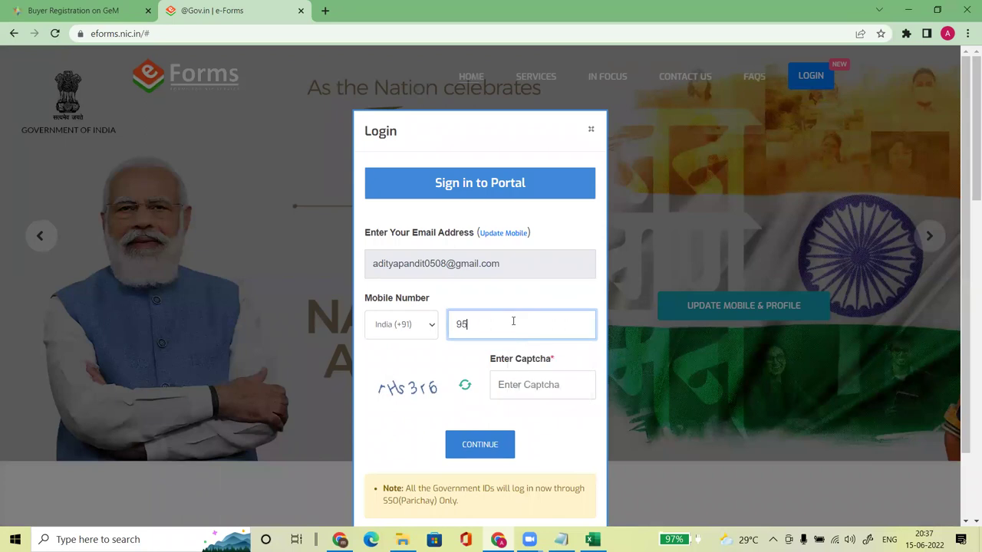
click(521, 379)
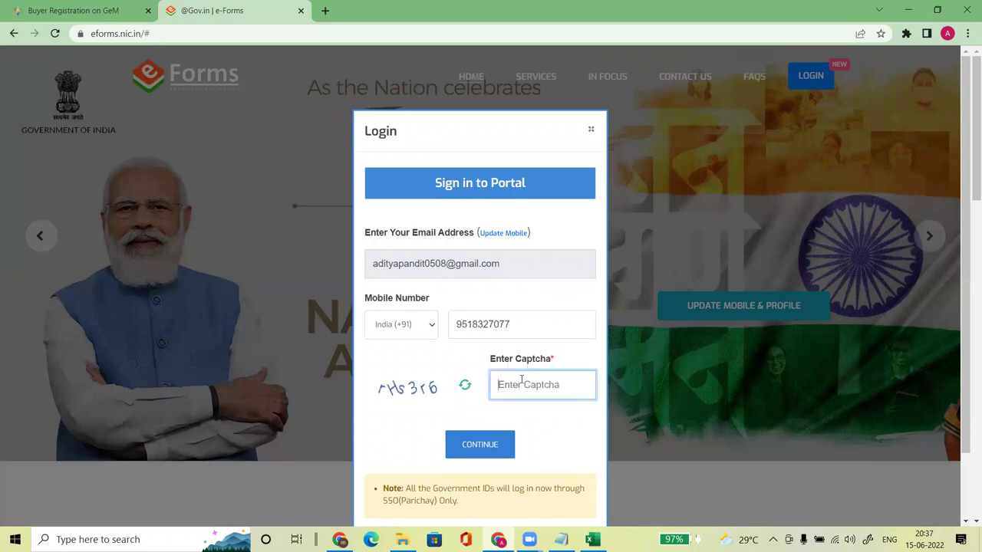
text(rHs3r6)
click(502, 433)
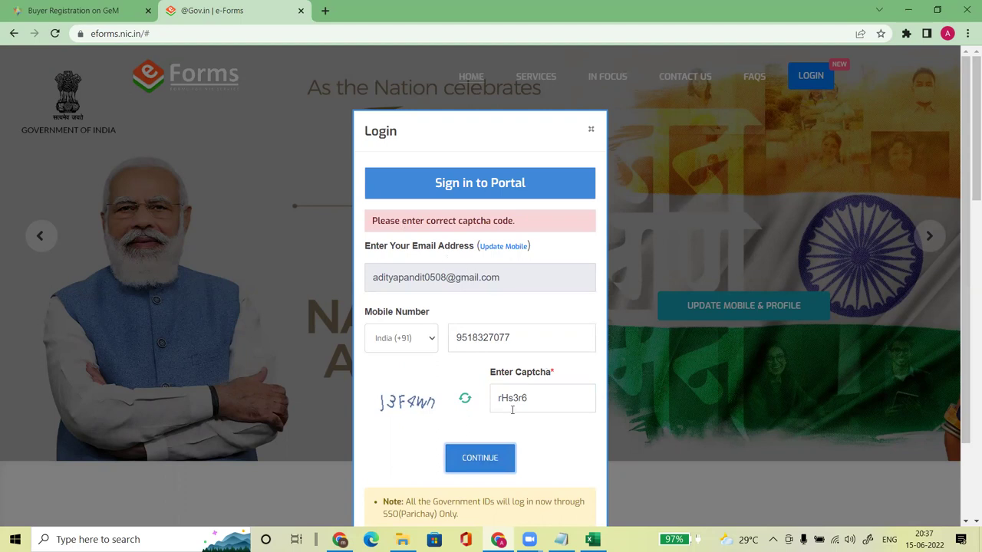
Step: Retype and refresh the rejected captcha, resubmit until accepted, then return to Excel
key(shift+Tab)
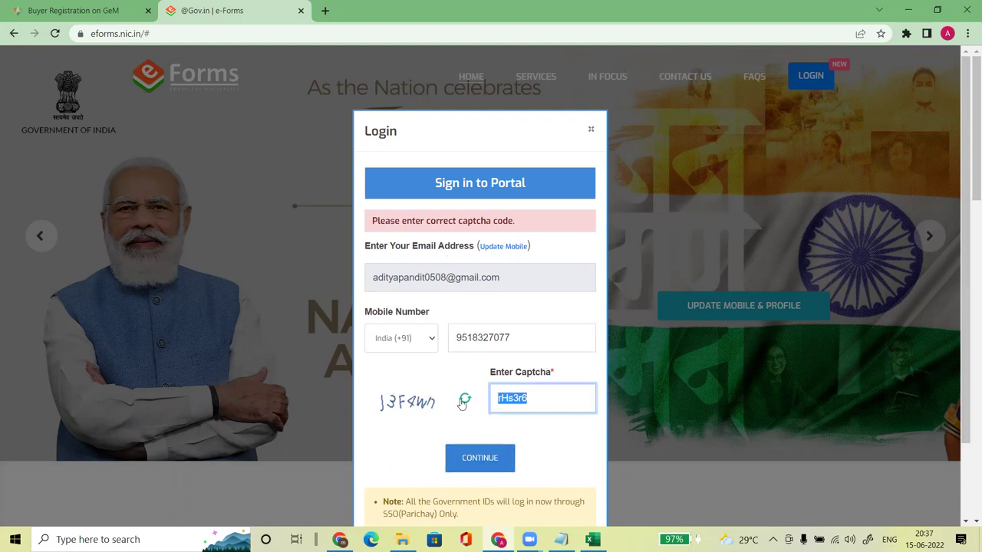
text(J3F4)
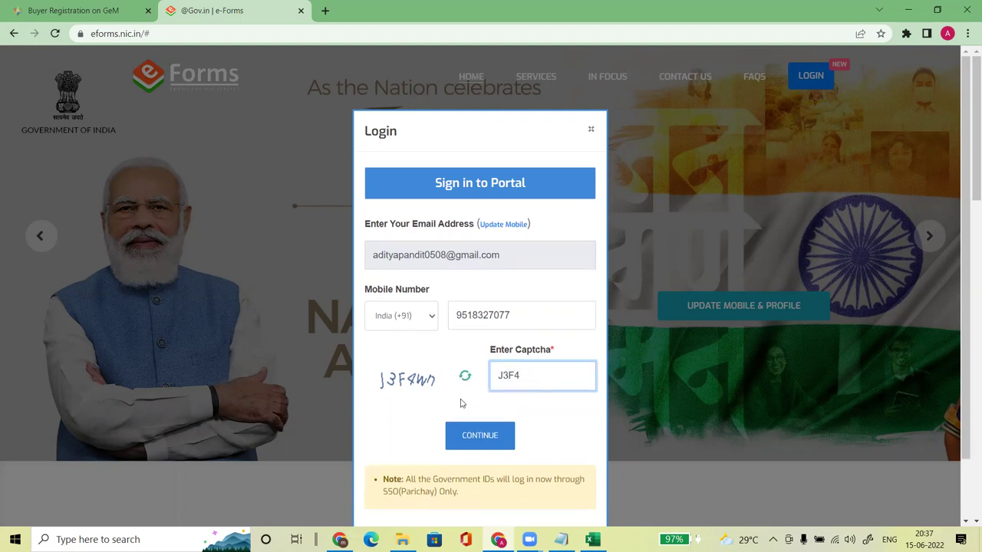
text(W)
text(W)
text(n)
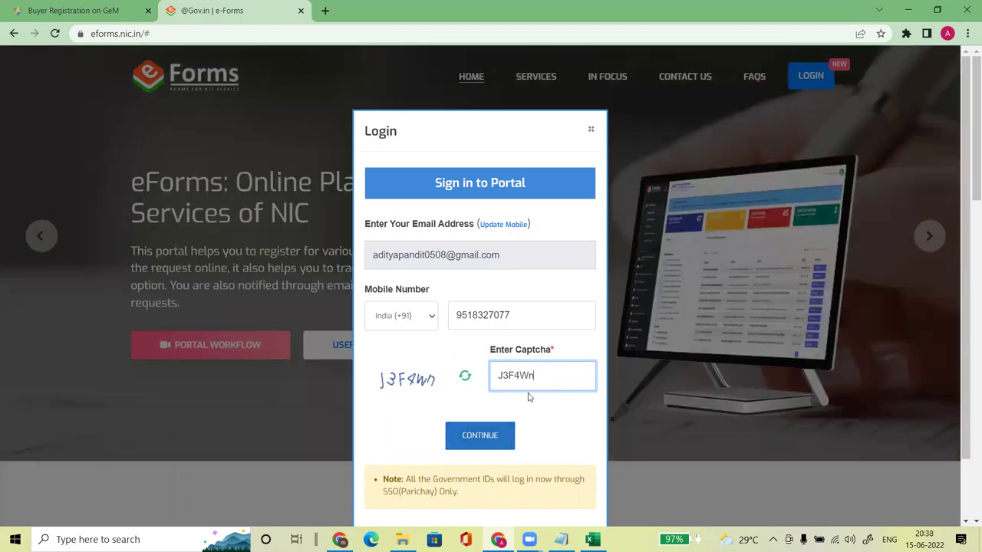
click(506, 436)
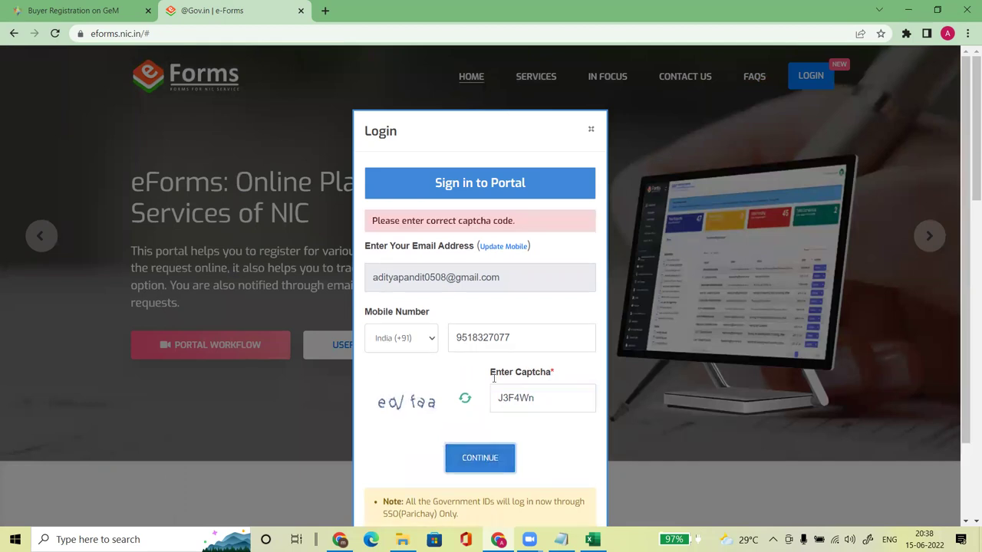
drag(540, 397, 494, 397)
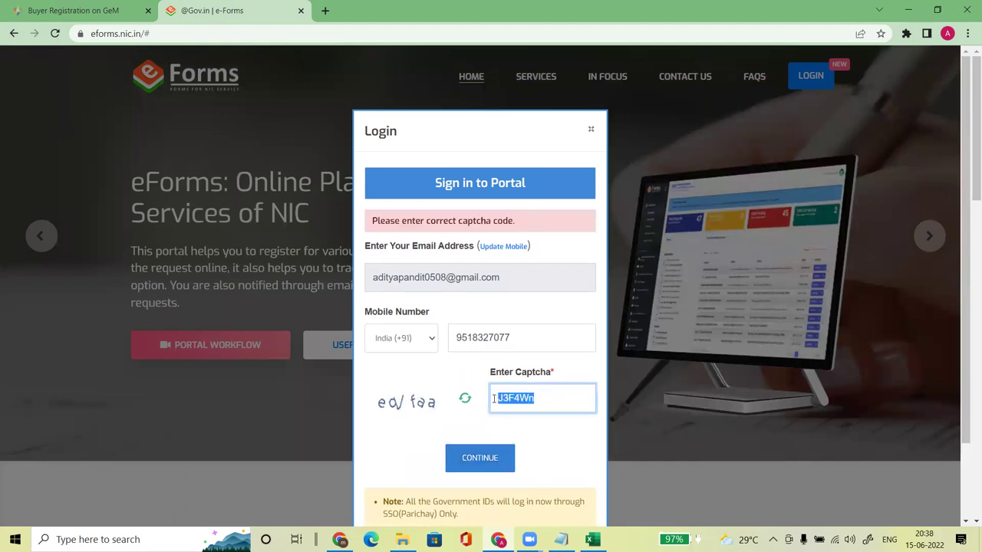
click(465, 398)
double_click(542, 399)
text(aL)
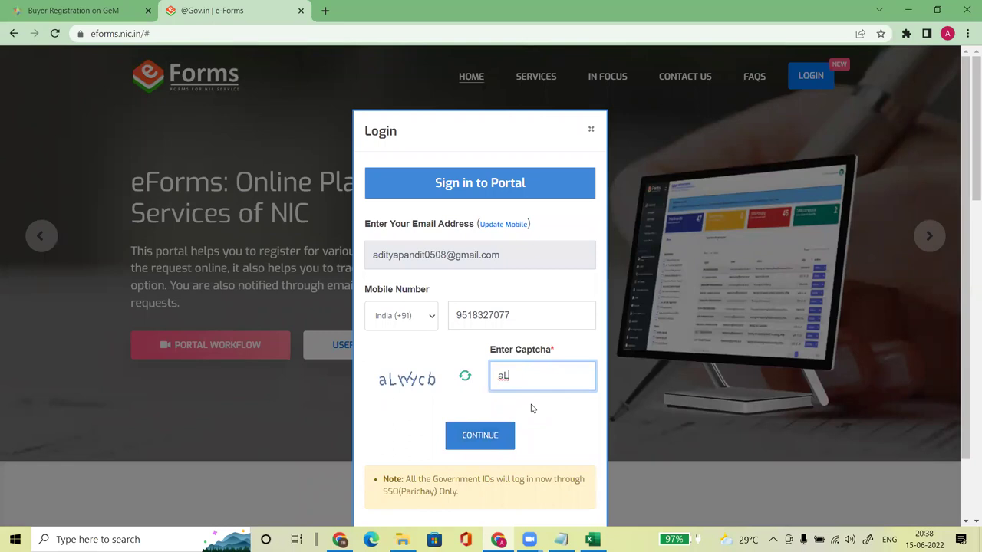
text(HHcb)
click(478, 435)
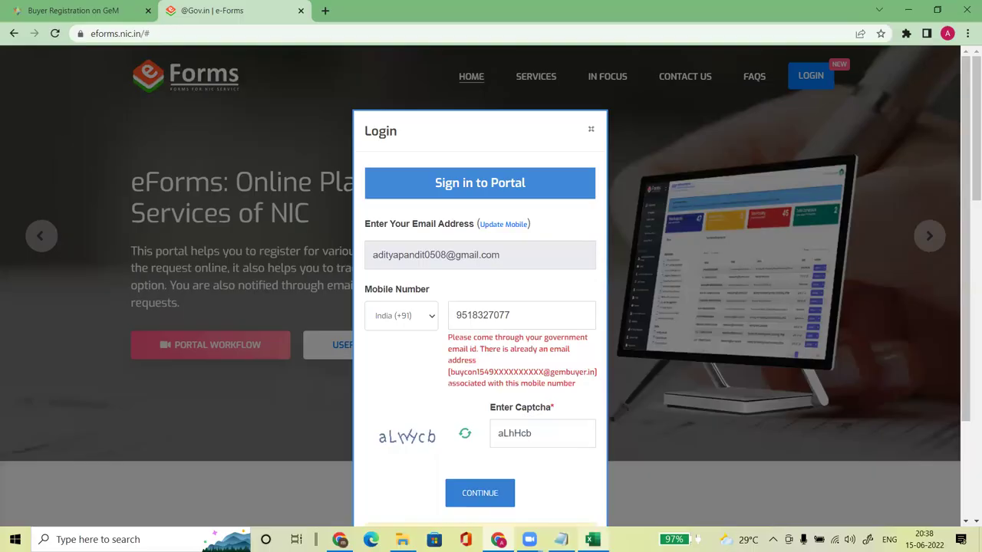
click(591, 539)
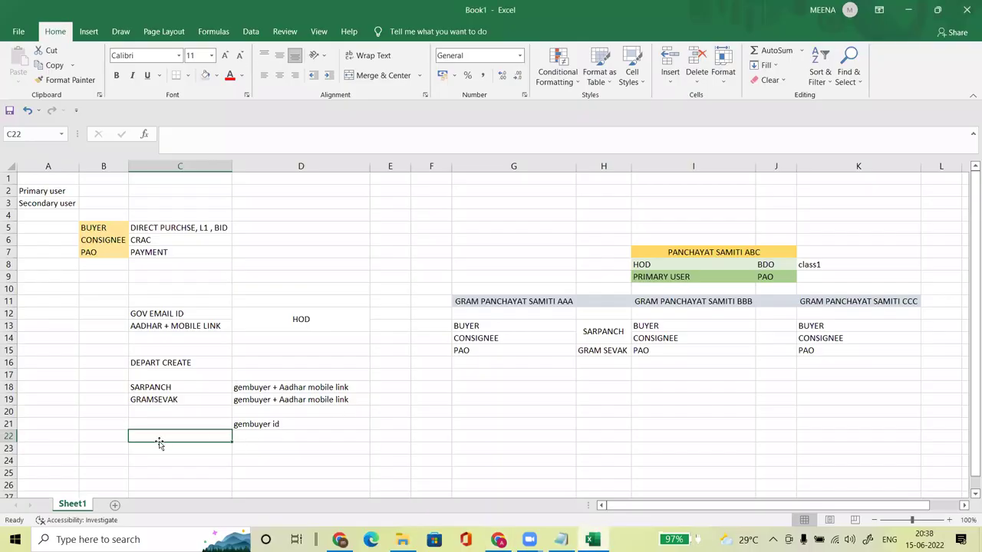
Step: Type 'Joinining Letter / Transfer Letter' in C23 and 'EPF Statement' in C24
key(Down)
key(Down)
key(Down)
key(Down)
key(Up)
key(Up)
key(Up)
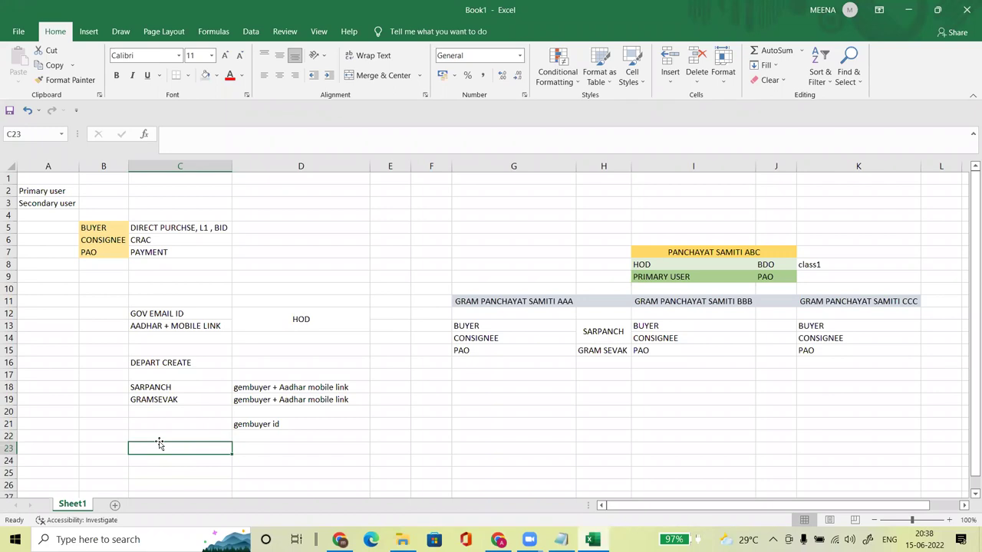
text(Joinin)
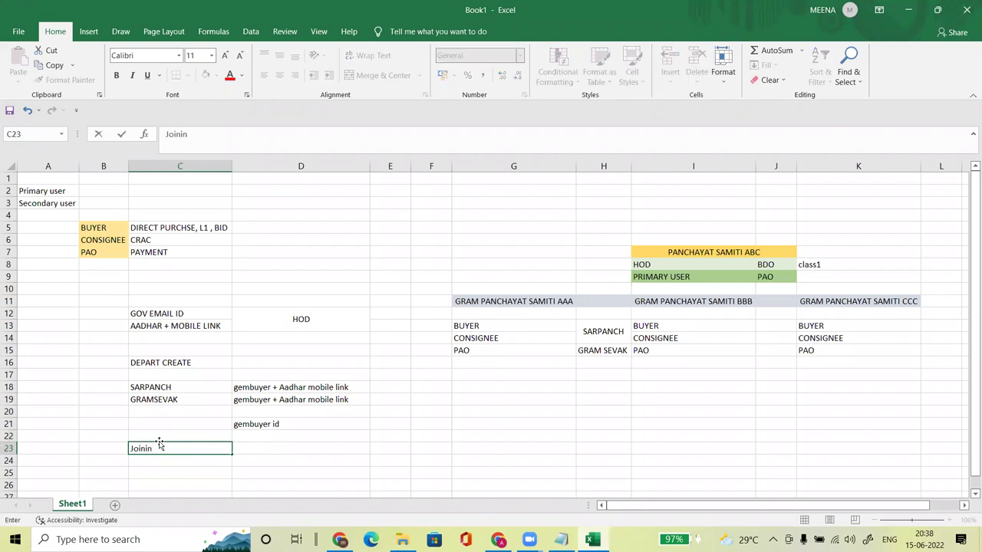
text(ing Letter / Transf)
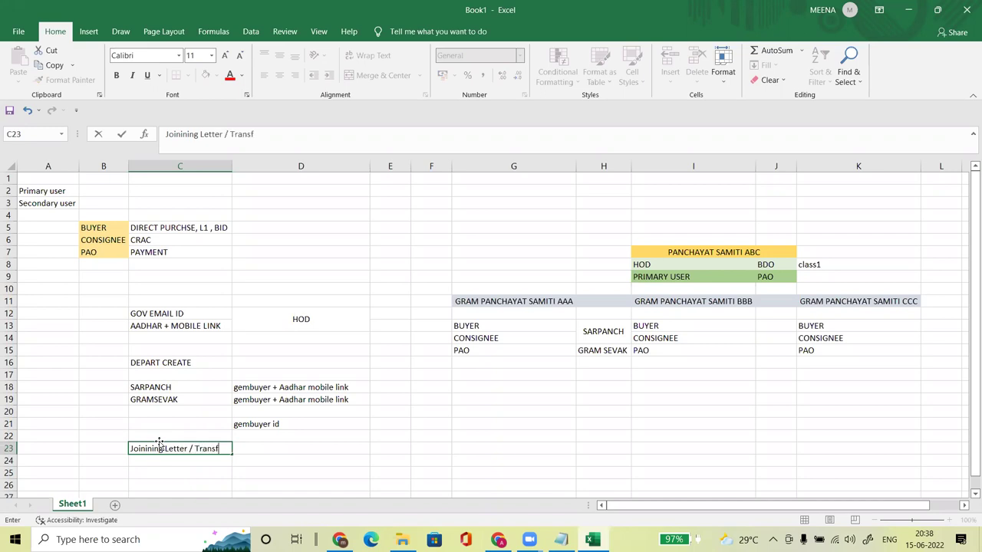
text(er Letter)
key(Return)
text(EPF )
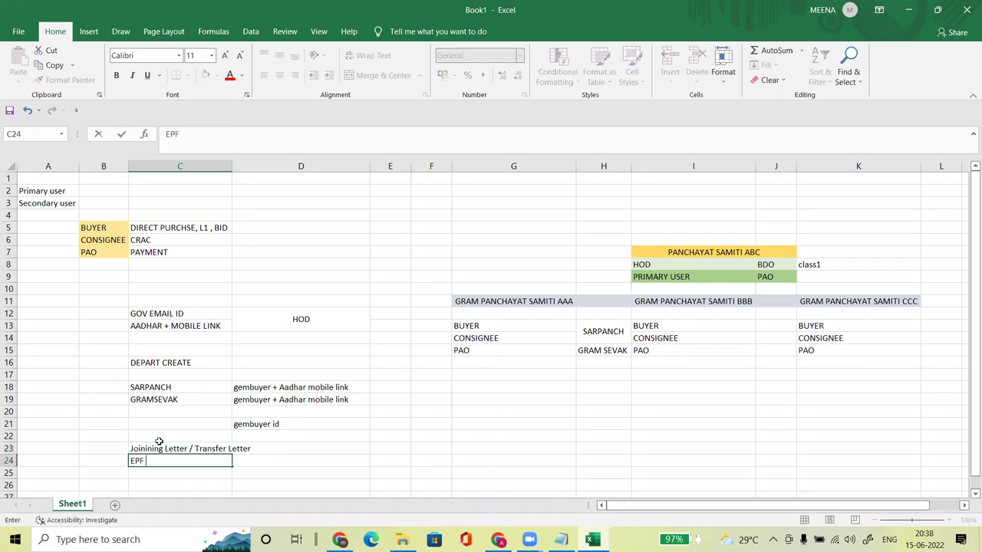
text(Statement)
key(Return)
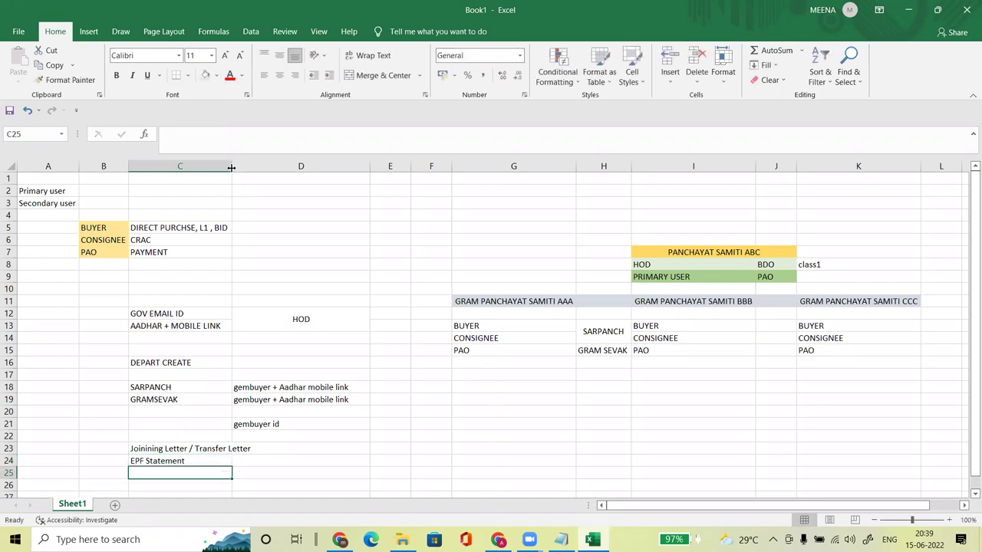
Step: Widen column C and add Govt Id Card, Aadhar Card and Pancard in C25:C27
drag(231, 164, 255, 165)
drag(971, 234, 971, 244)
text(Go)
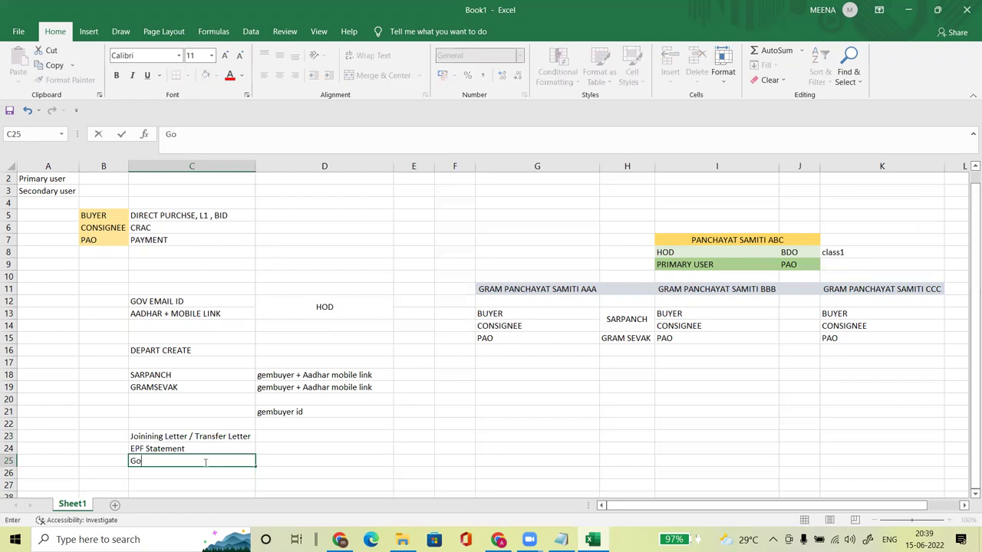
text(vt Id Card)
key(Return)
text(Aadhar Card)
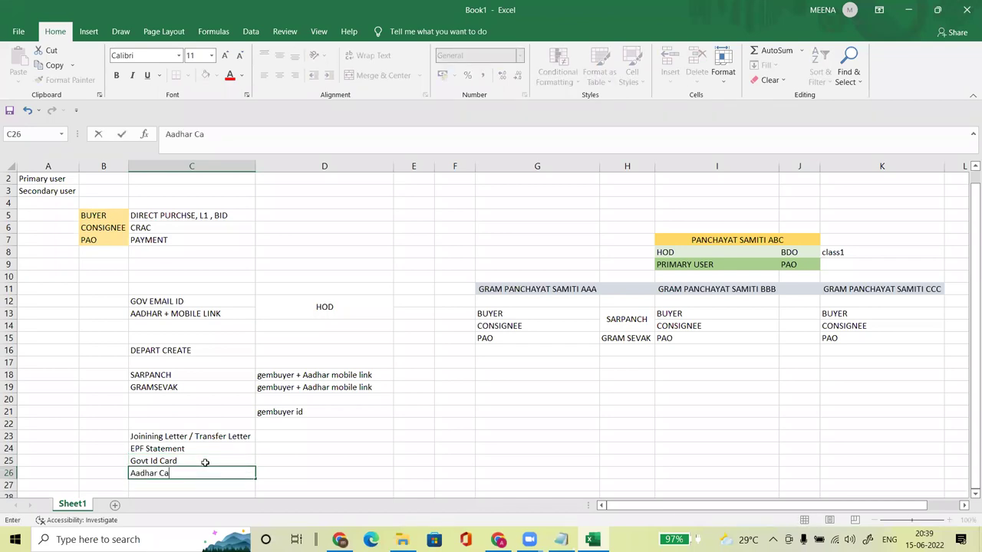
key(Return)
text(Pancard)
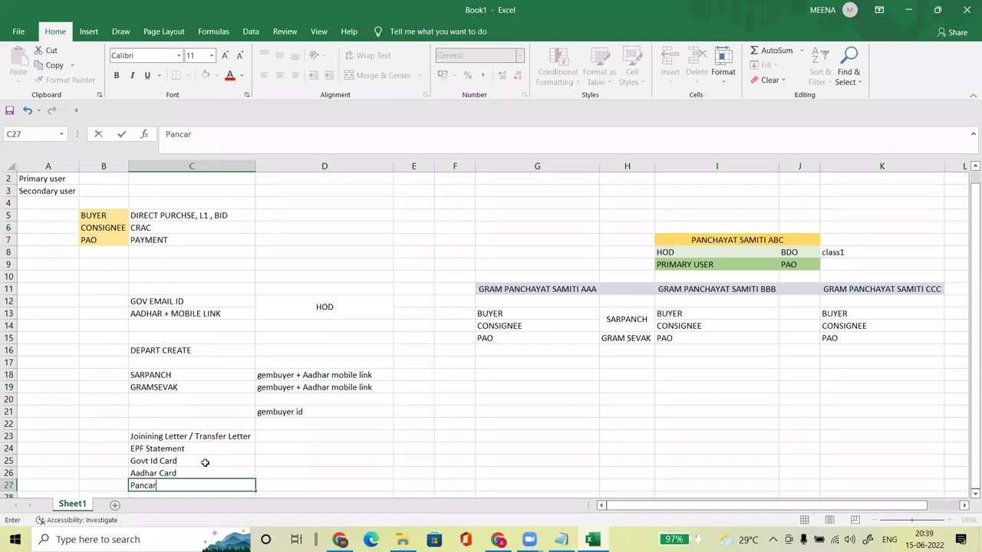
key(Return)
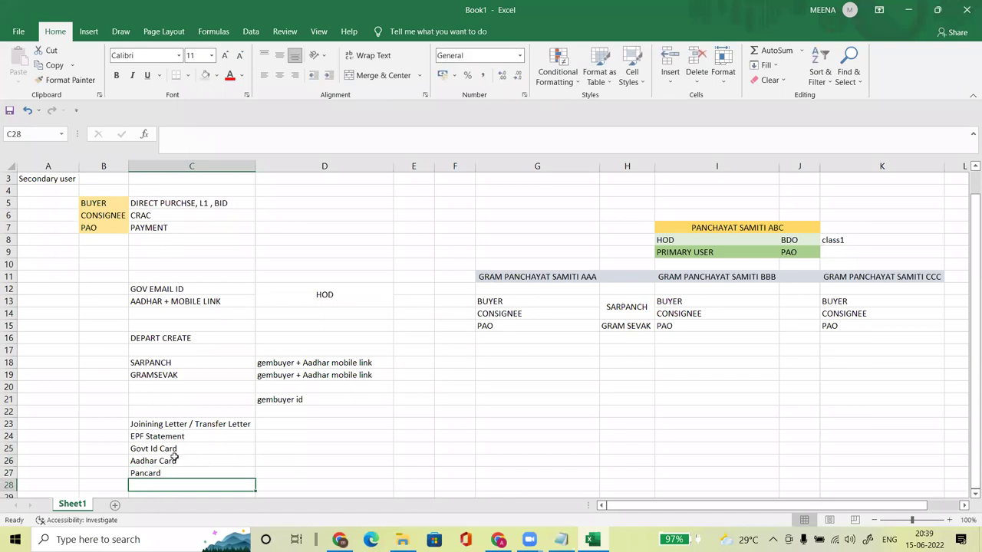
Step: Enter 'Letter Sr.' in C28 and select the document list C23:C28
text(Letter)
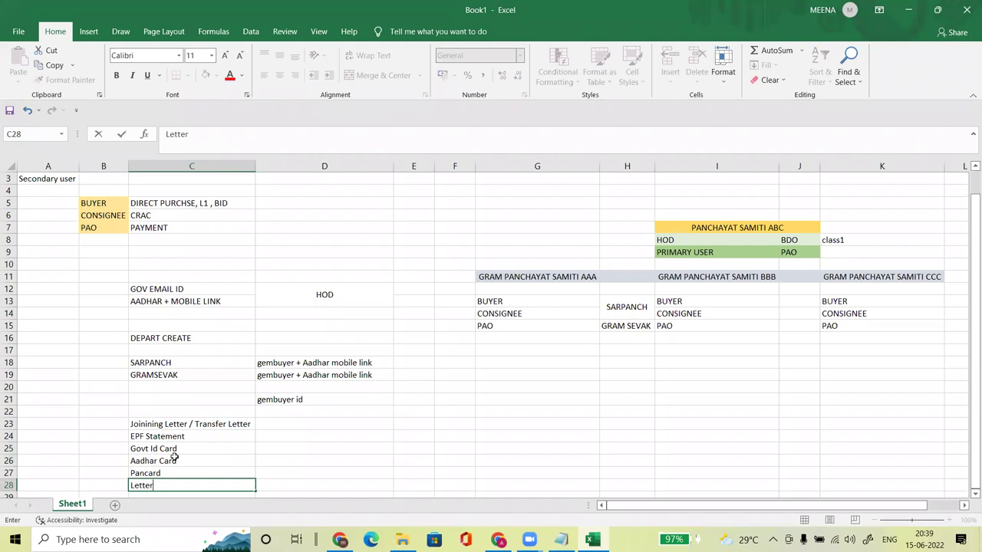
text( of)
key(BackSpace)
key(BackSpace)
text(S)
key(BackSpace)
text(Se)
key(BackSpace)
text(r.)
key(Return)
key(Up)
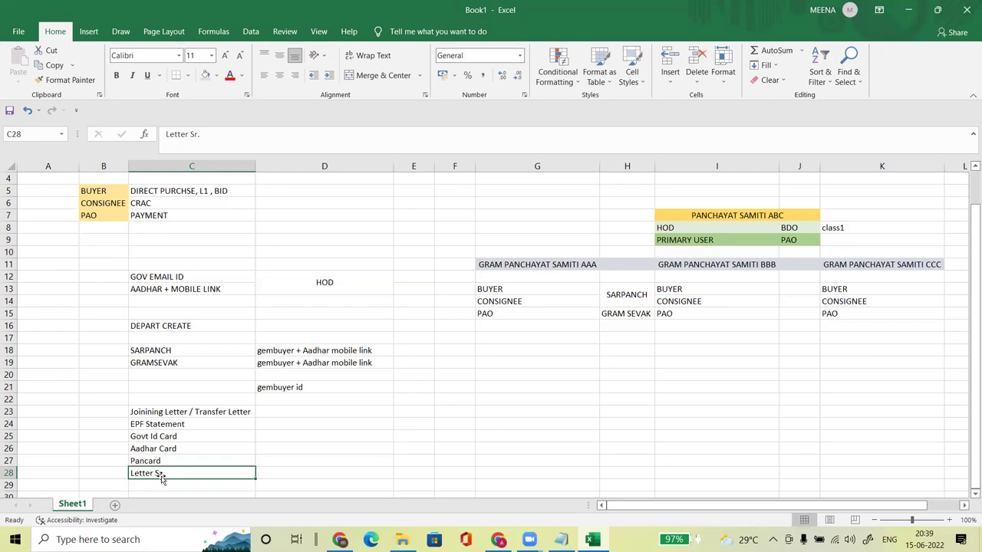
drag(147, 411, 243, 469)
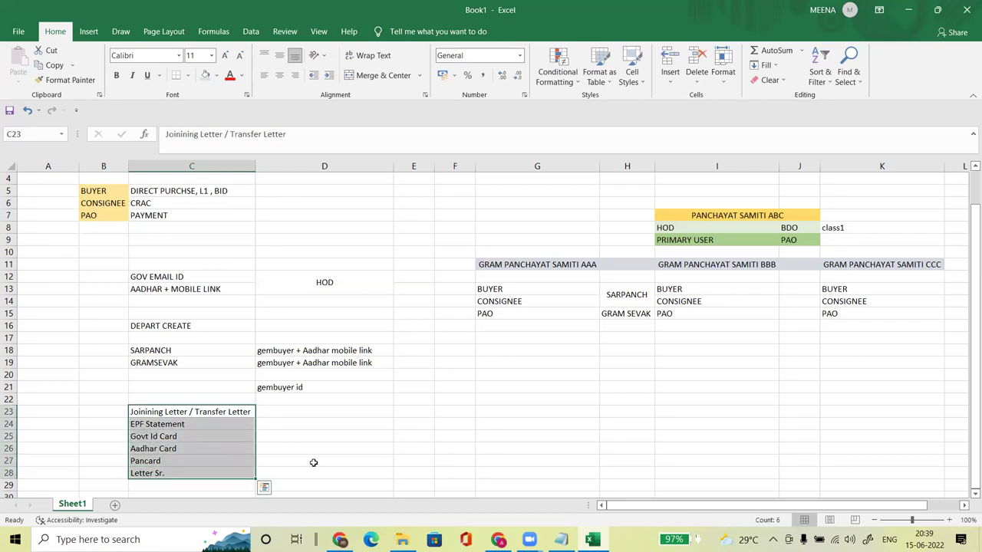
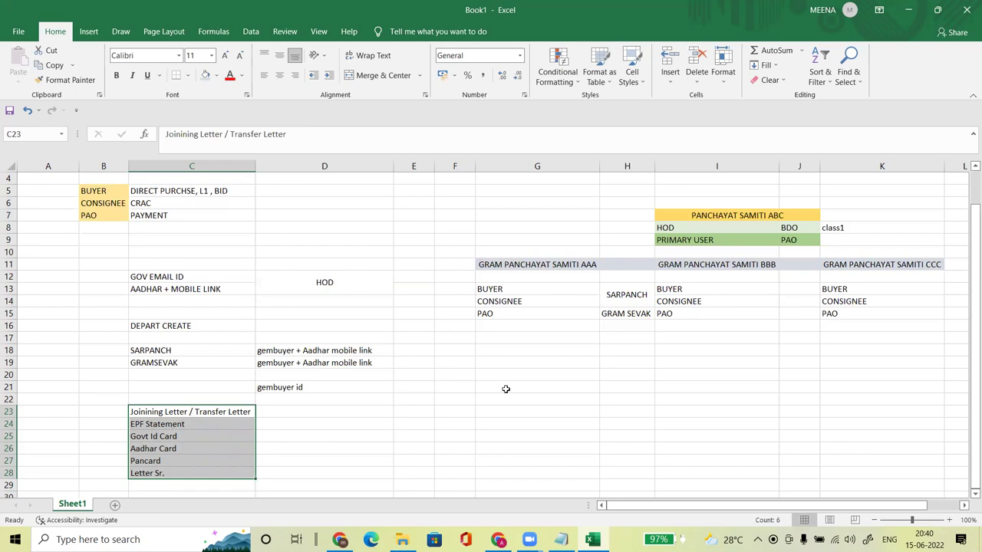
Step: Merge D23:D28 and enter '15 Days', correcting the 'Daays' typo
drag(306, 413, 303, 472)
click(376, 74)
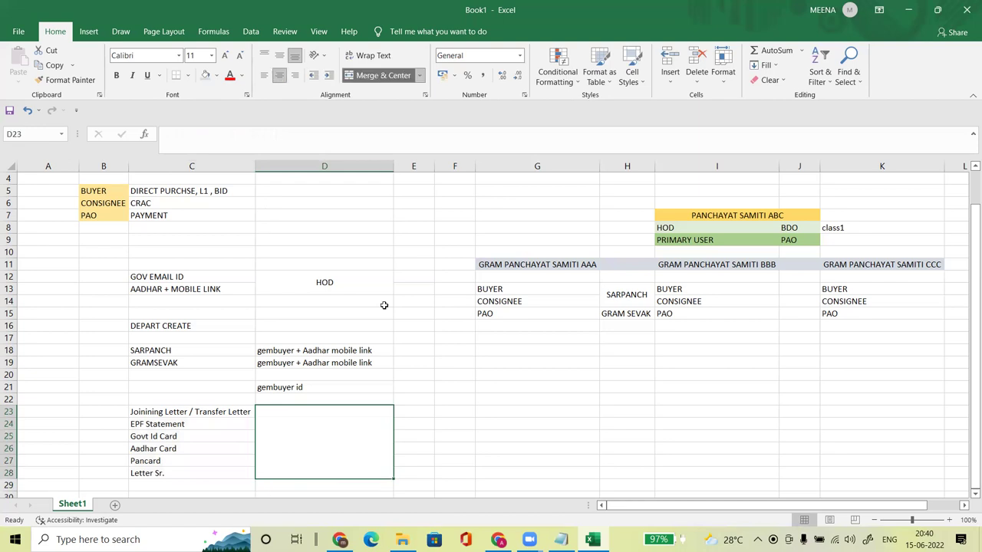
text(15 Daays)
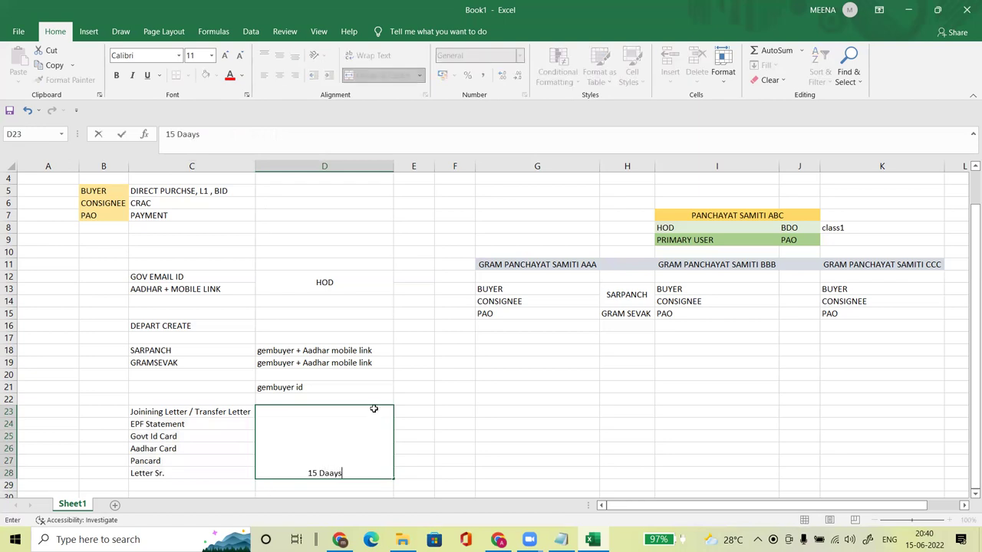
key(Return)
double_click(361, 457)
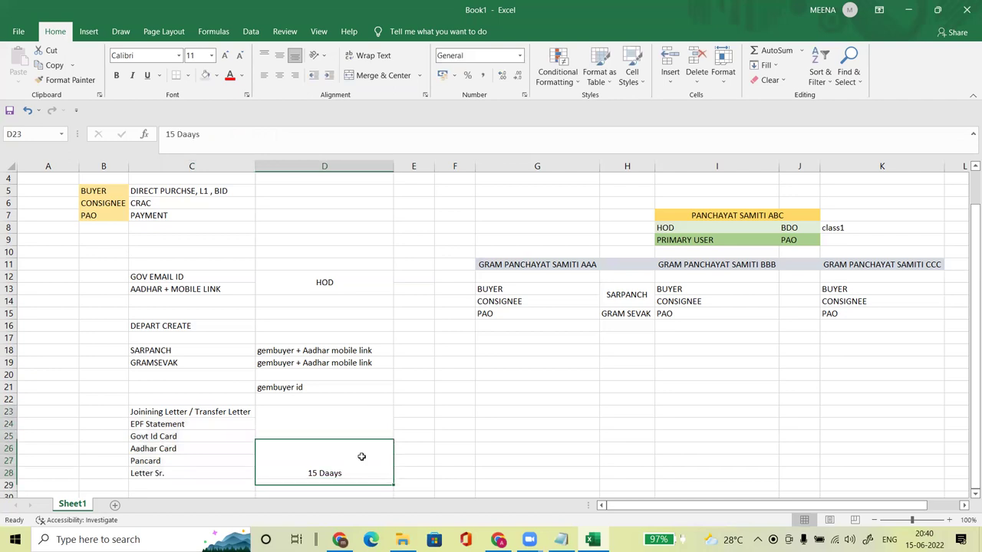
key(Left)
key(Left)
key(BackSpace)
key(Return)
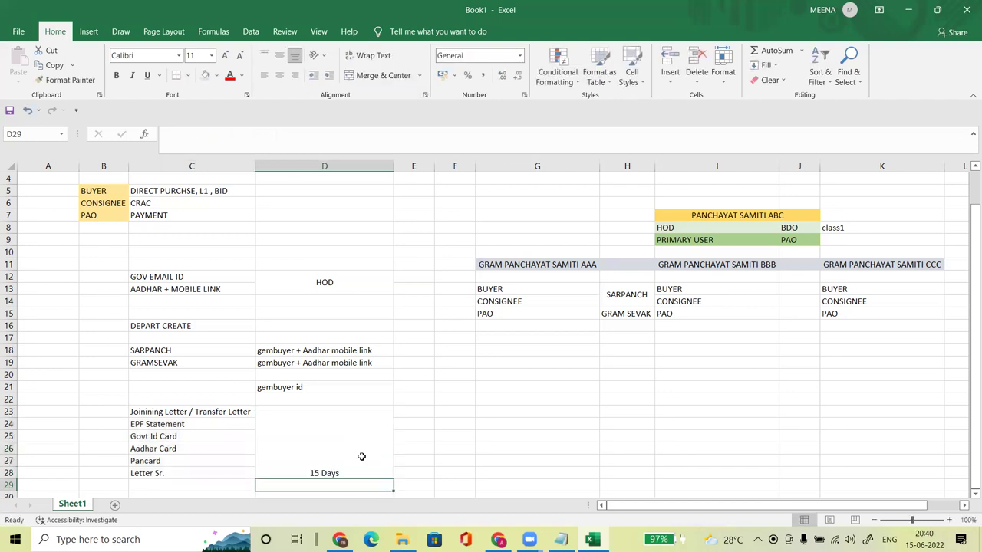
Step: Middle-align '15 Days' in the merged cell and switch to the browser
click(307, 449)
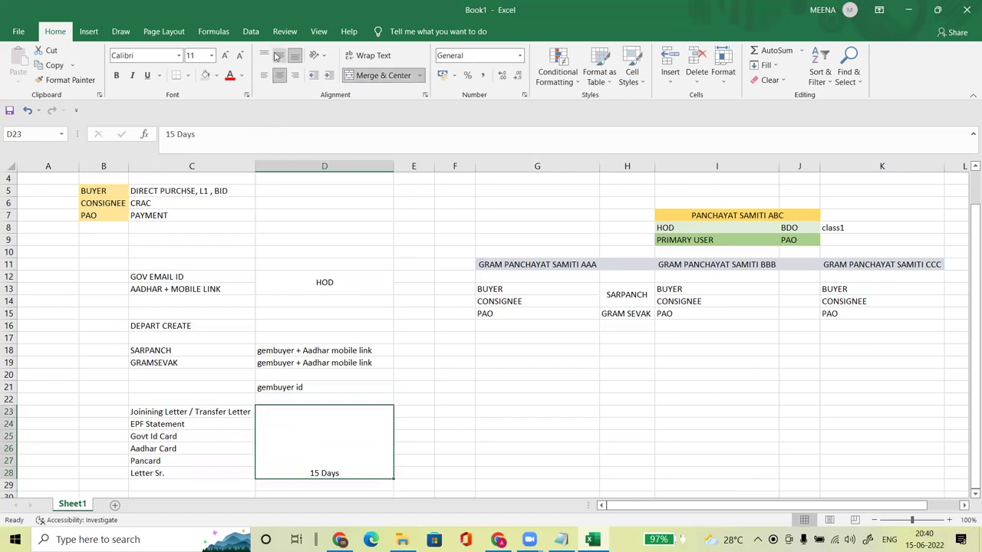
click(279, 55)
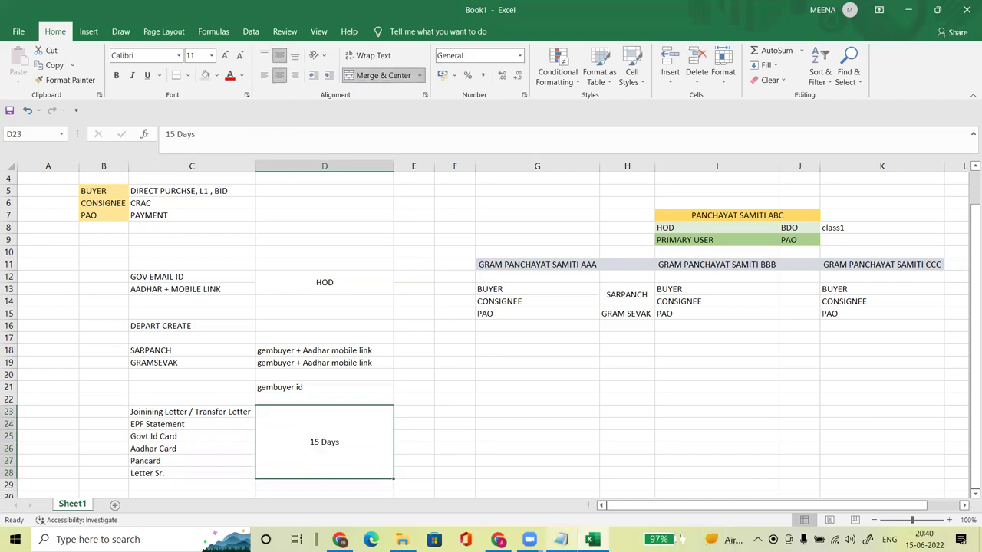
click(340, 539)
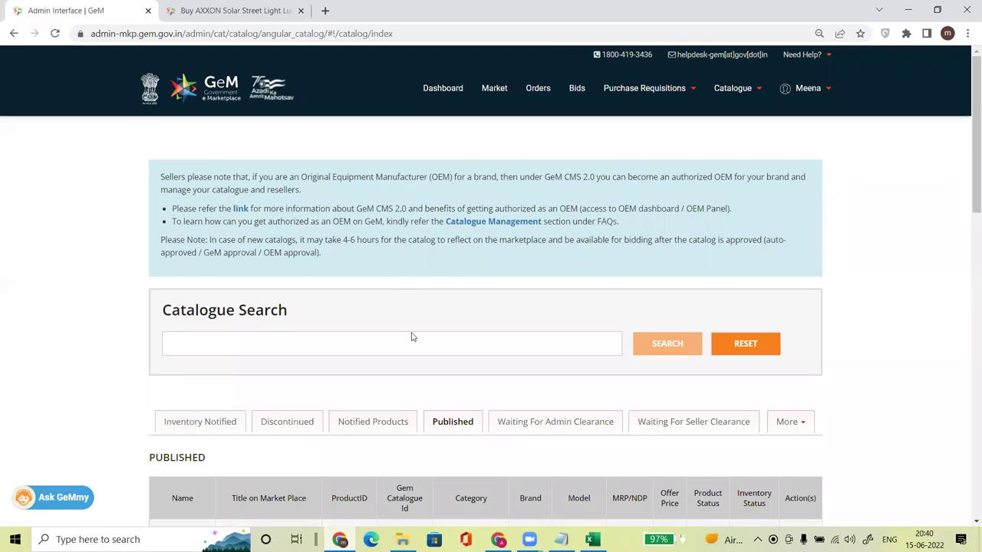
Step: Check the eForms and GeM browser pages, then select the HOD and BDO cells I8:J8 in Excel
click(498, 539)
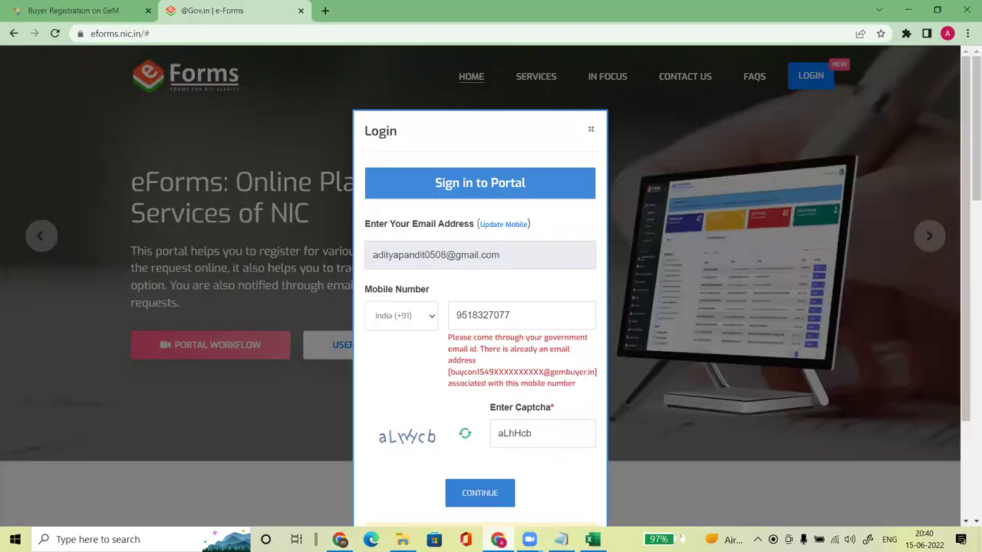
click(94, 16)
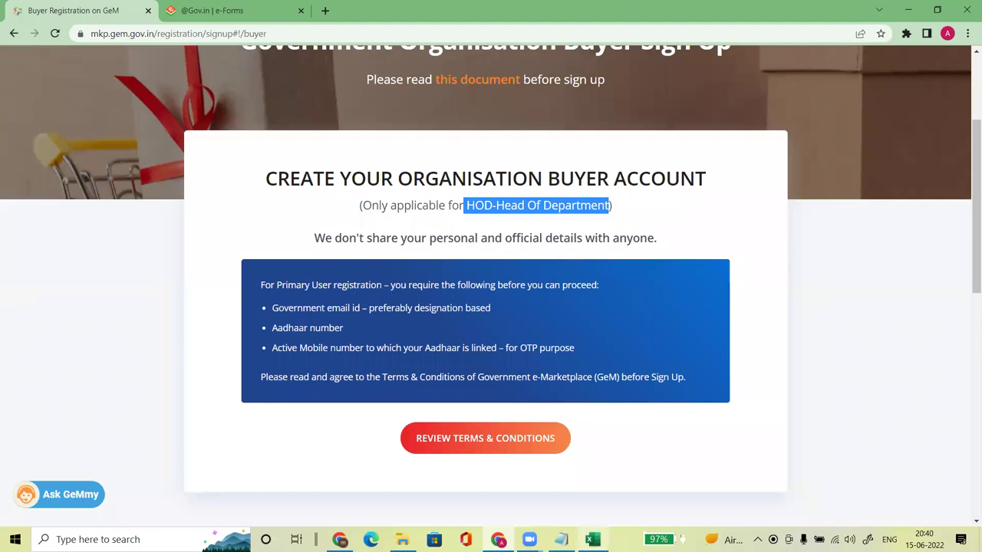
click(592, 540)
click(417, 413)
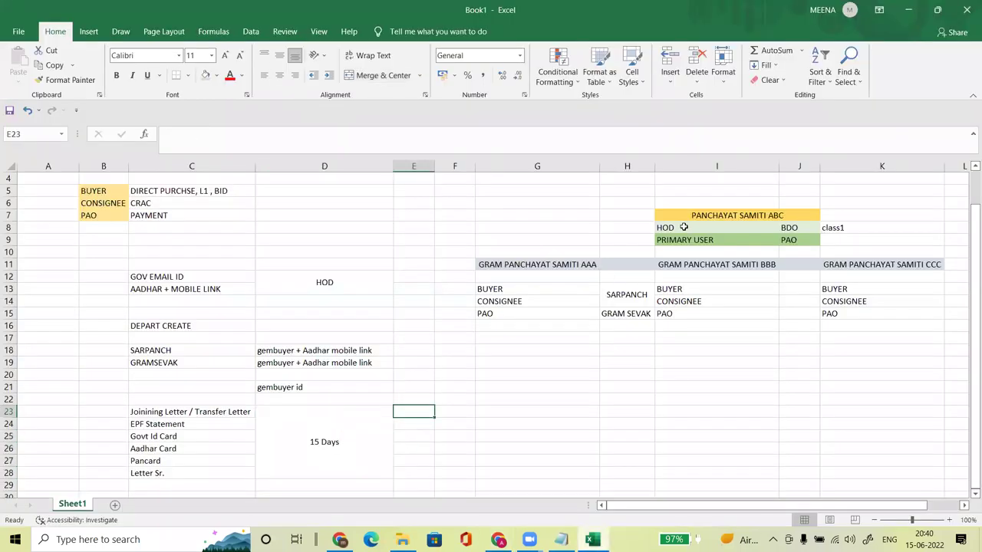
drag(674, 228, 786, 227)
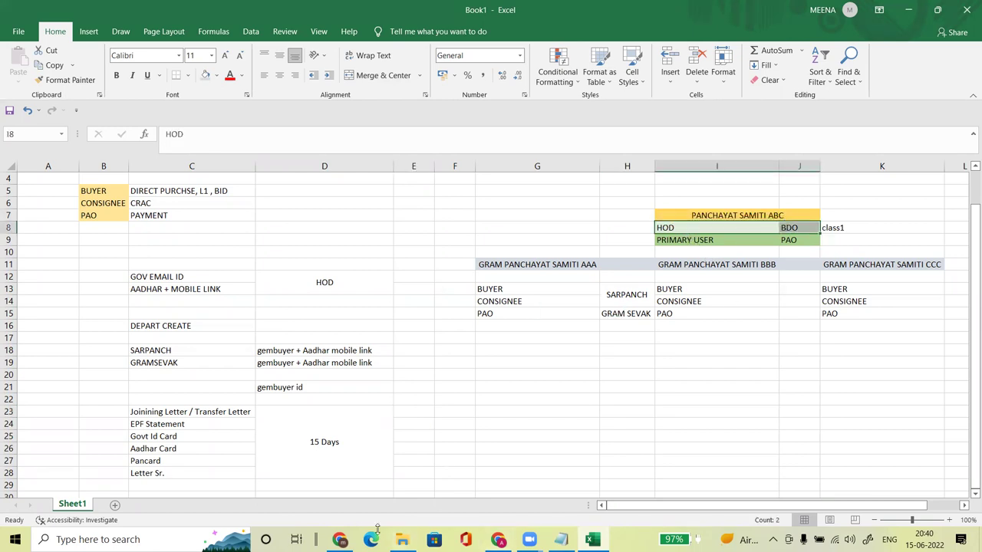
Step: Highlight the GeM sign-up heading and the email, Aadhaar and mobile requirements, then open the terms
click(498, 539)
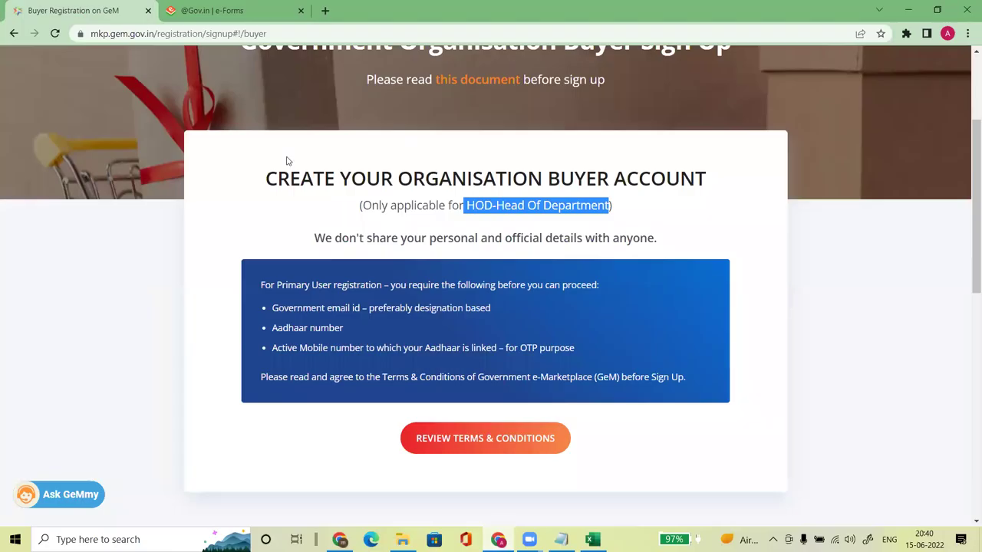
click(697, 237)
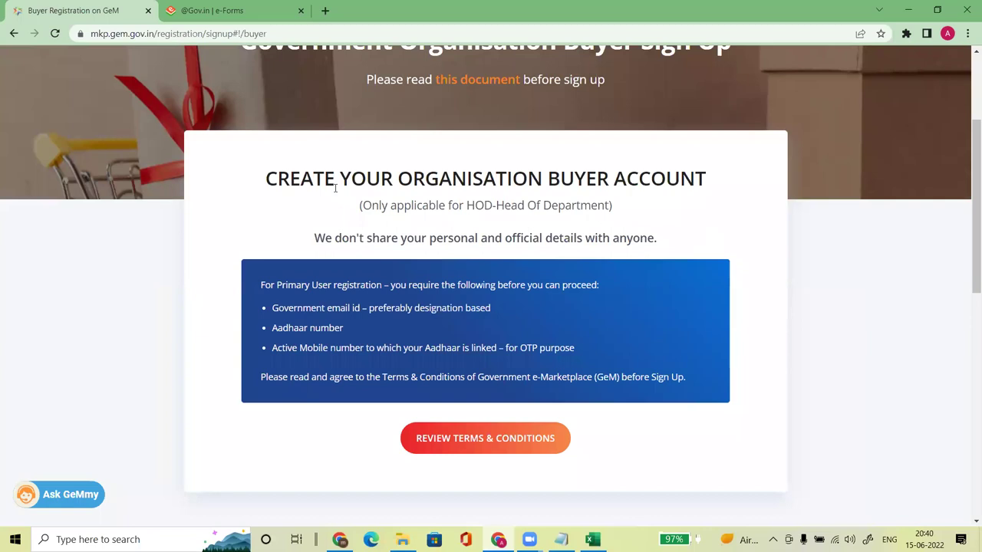
drag(266, 175, 654, 236)
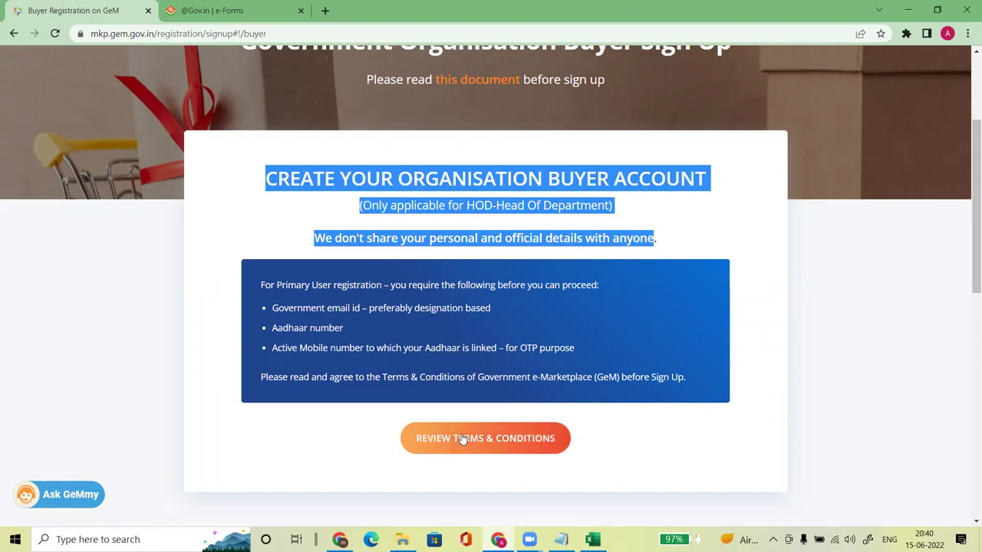
click(486, 307)
drag(282, 307, 497, 302)
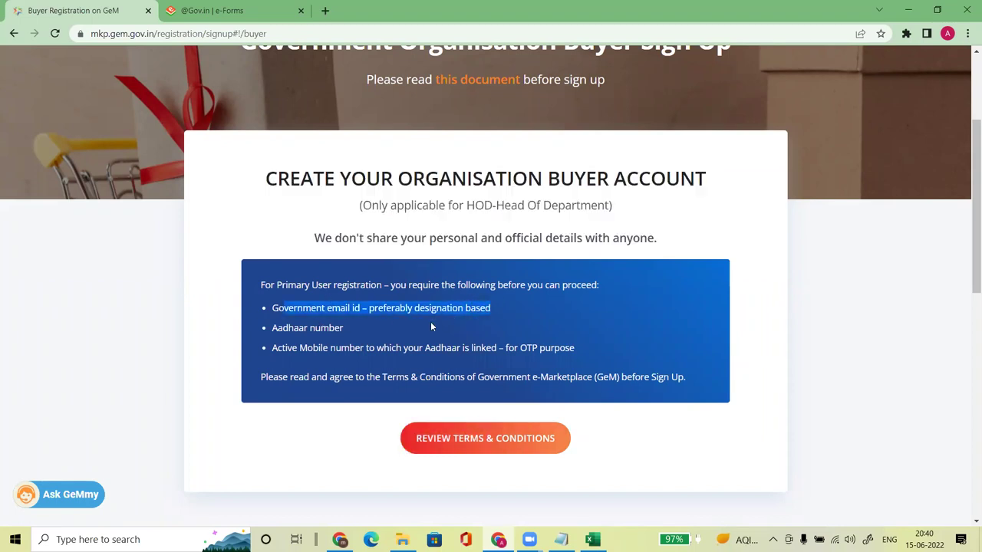
drag(270, 328, 349, 328)
drag(298, 351, 609, 357)
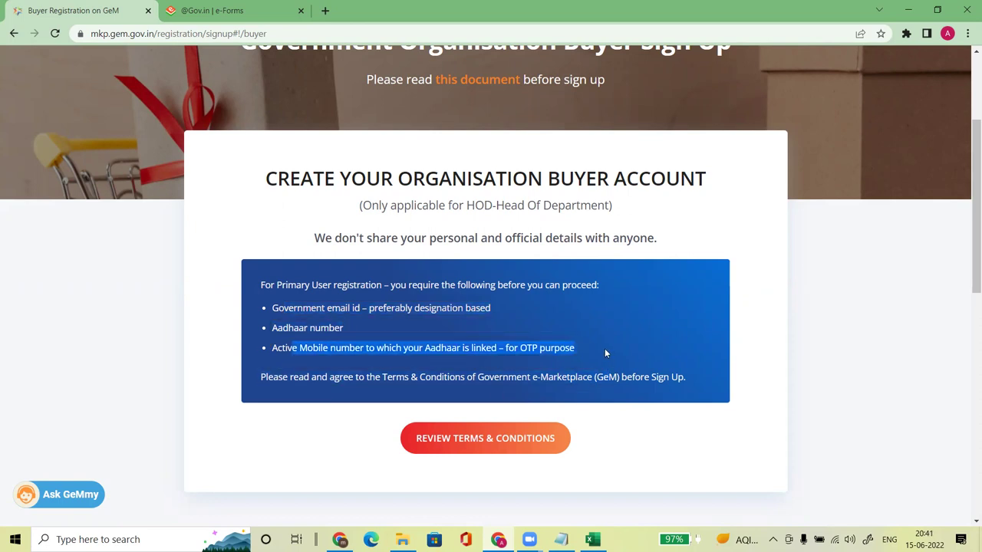
click(604, 349)
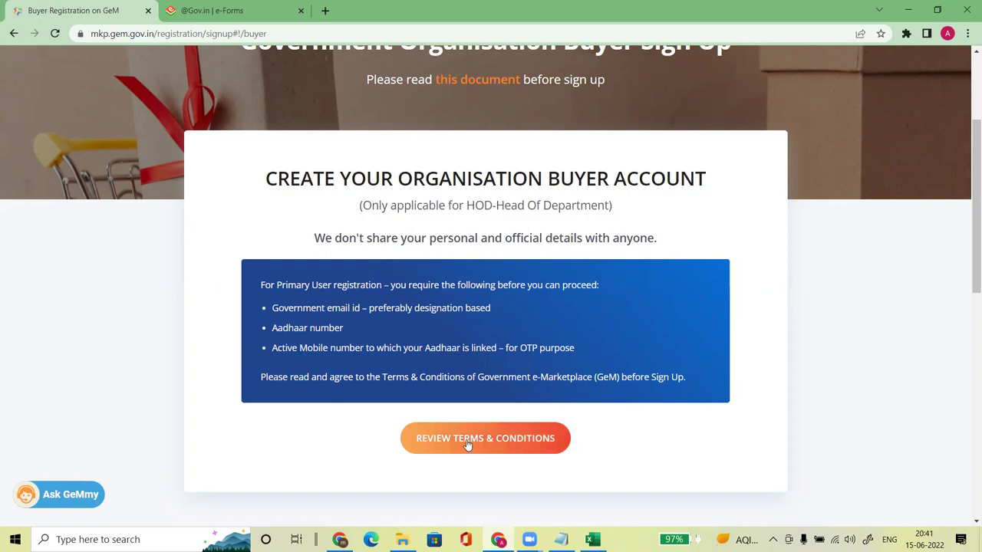
click(466, 443)
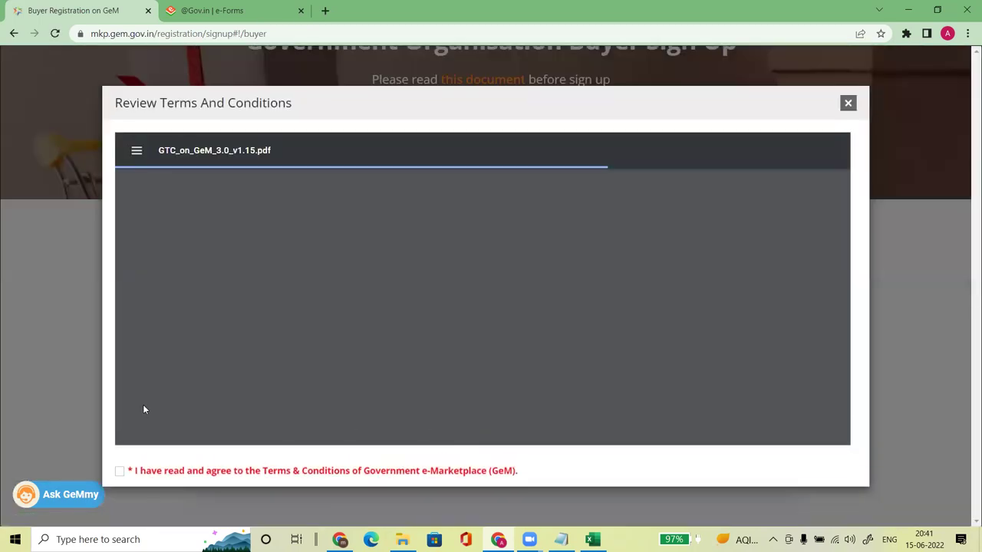
Step: Accept the GeM terms and conditions and look over the Aadhaar number and linked-mobile fields
click(120, 466)
scroll(967, 240, down, 3)
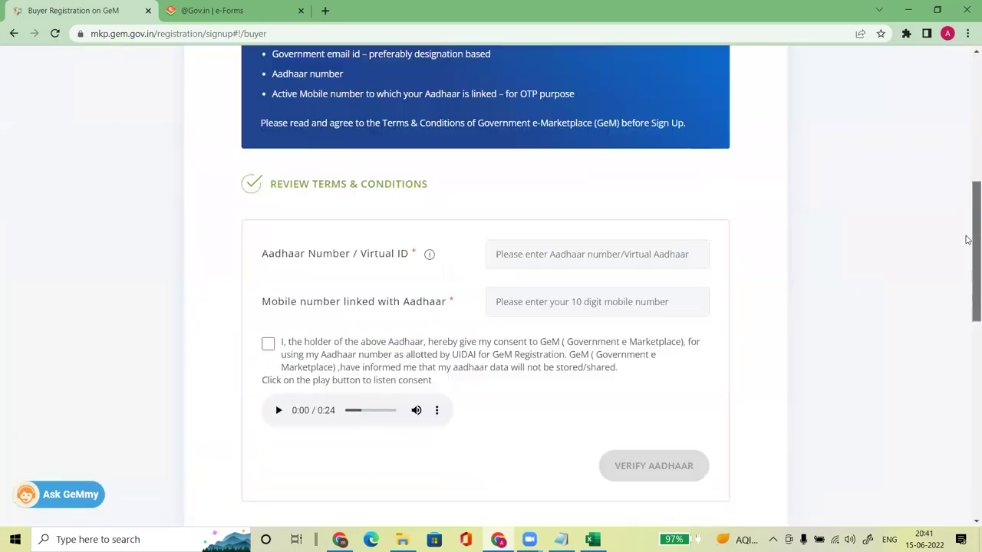
scroll(967, 240, down, 1)
click(537, 164)
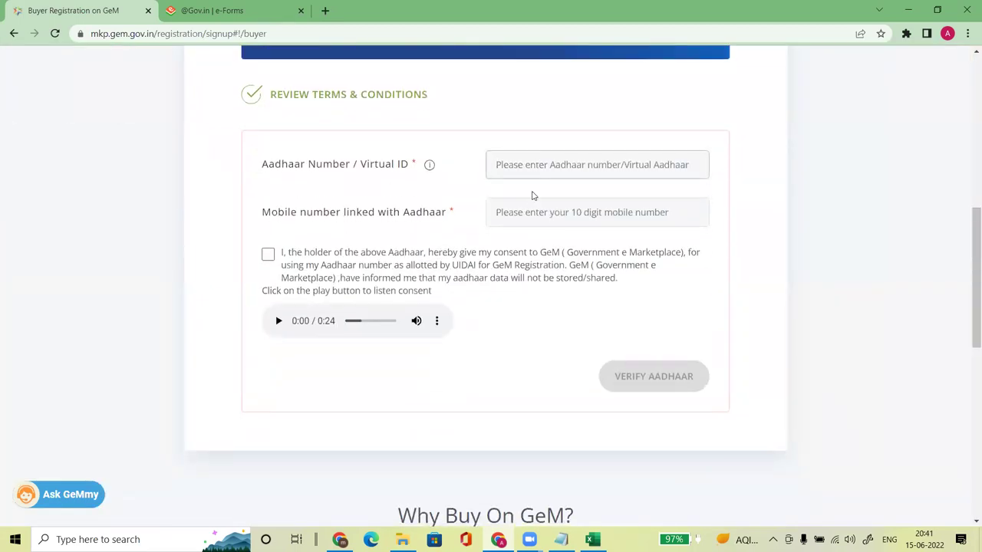
click(523, 212)
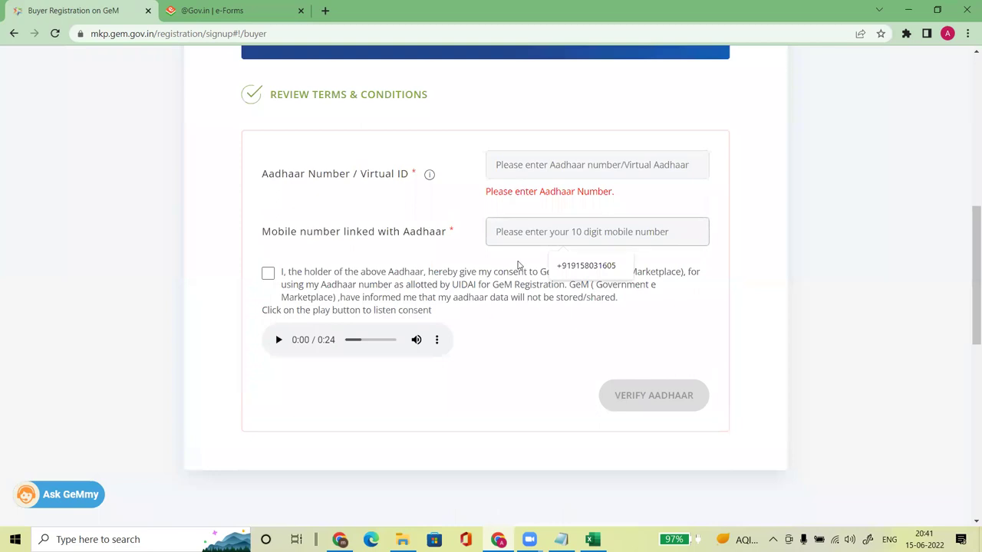
click(267, 276)
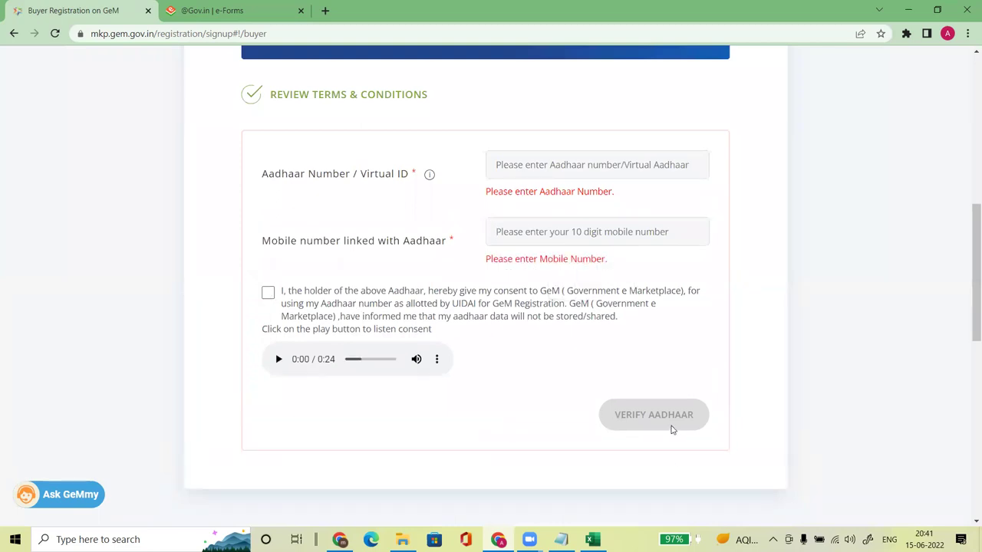
scroll(966, 305, up, 3)
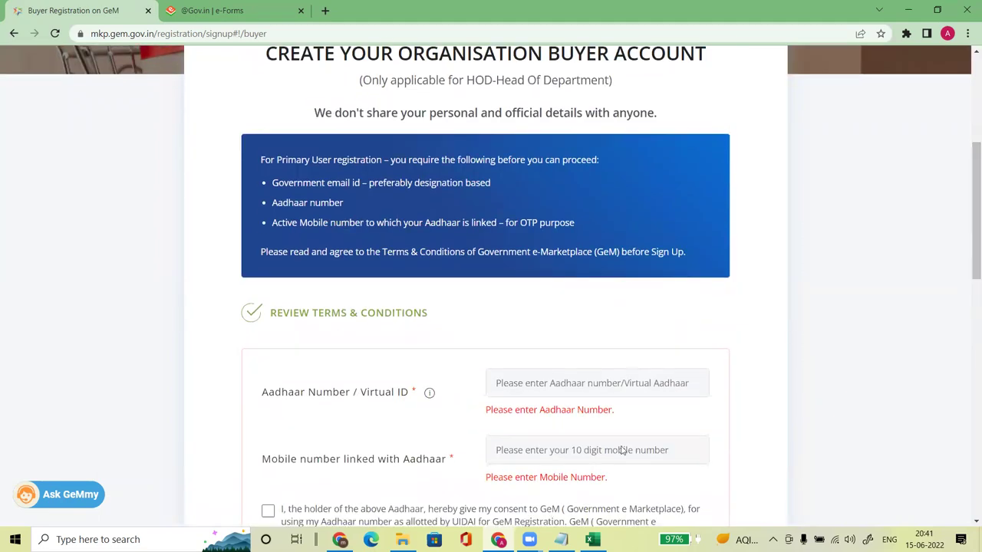
Step: Check the Excel notes around cell I20, then return to the GeM sign-up page
click(591, 539)
click(595, 428)
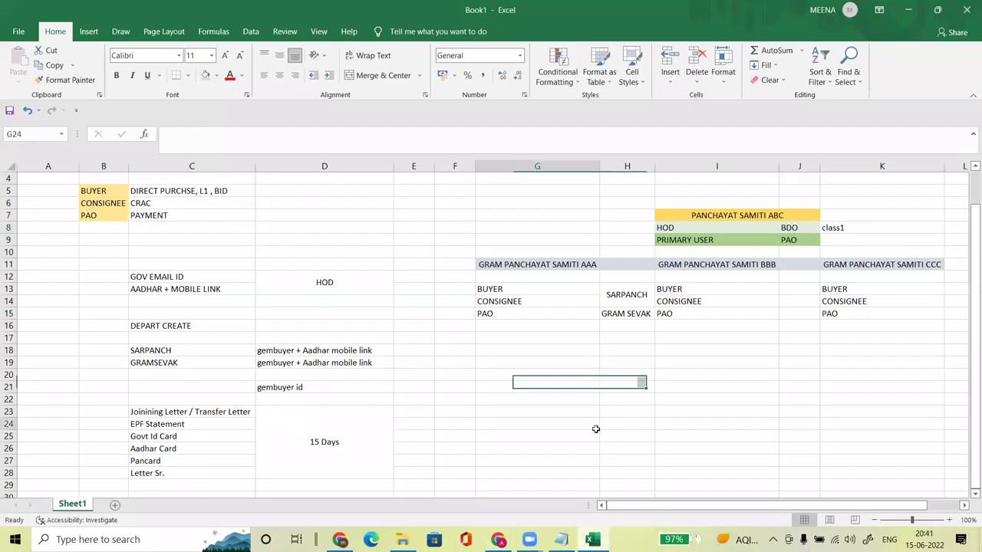
click(697, 378)
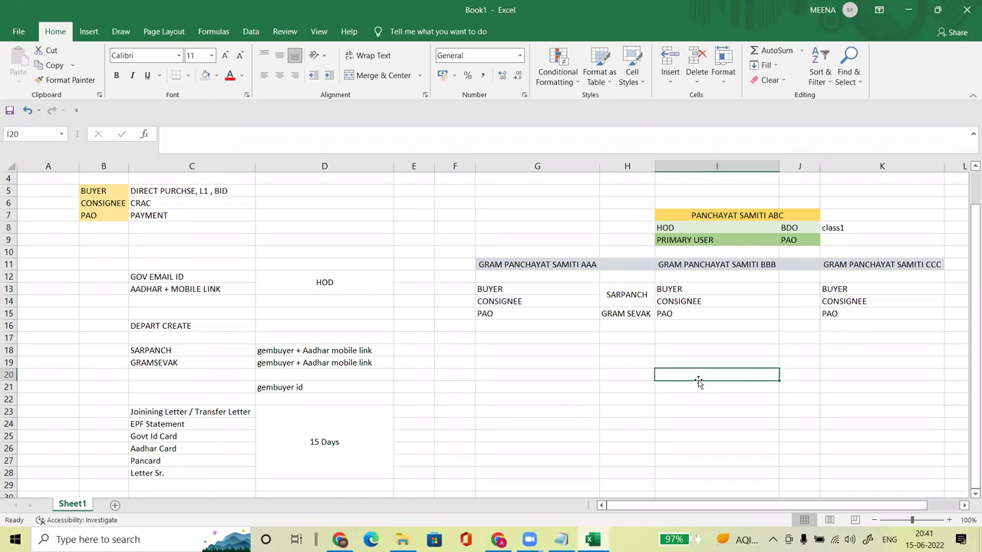
key(alt+Tab)
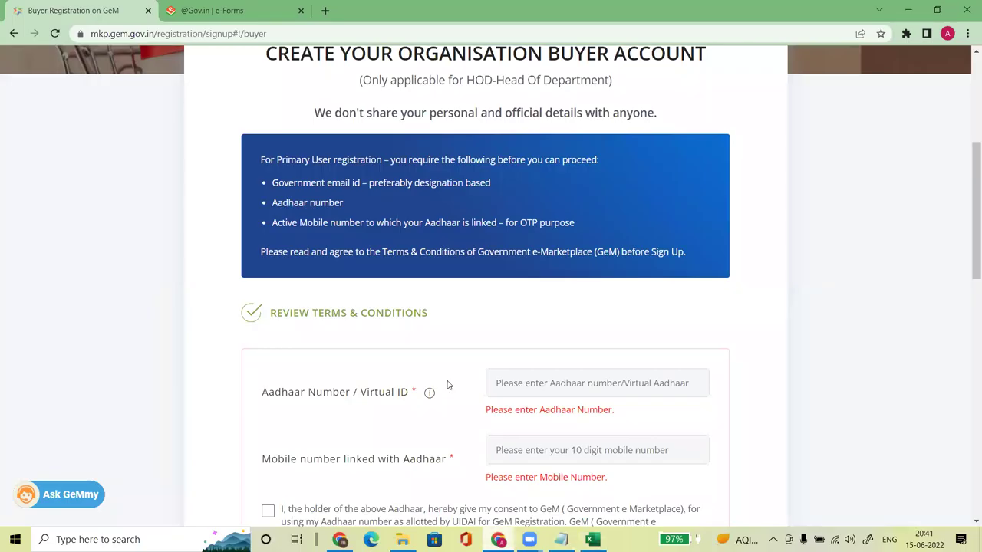
Step: Move to the e-Forms tab and select its web address for replacement
click(273, 32)
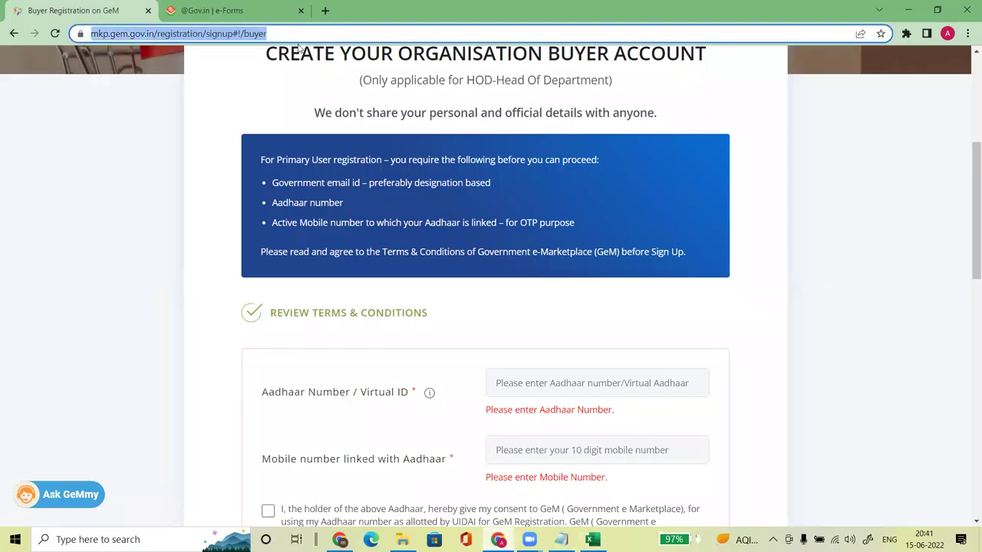
click(230, 10)
click(103, 14)
click(260, 6)
click(250, 30)
Step: Go to youtube.com, search 'gem buyer registration process', and open the BHAGAT TECHNO IT SOLUTION video
text(you)
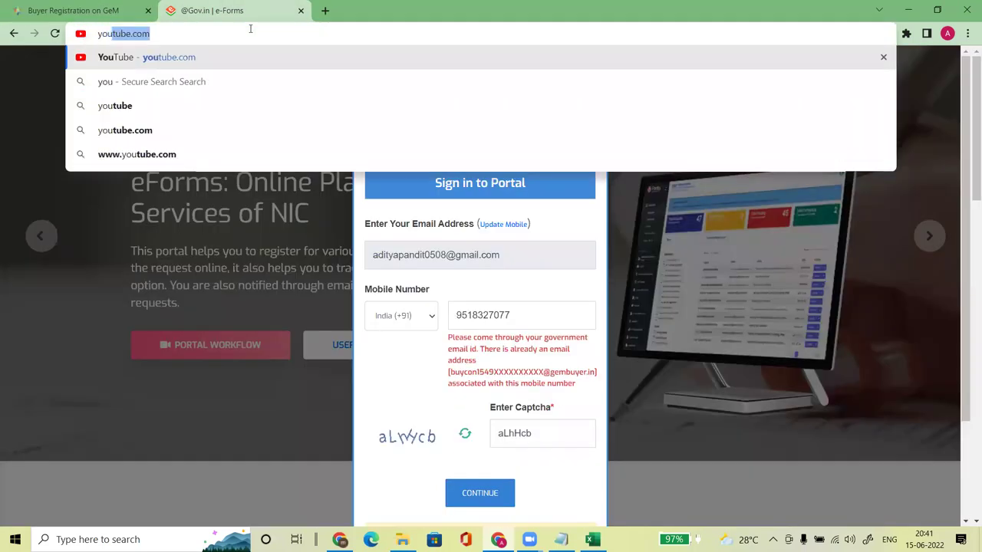
key(Return)
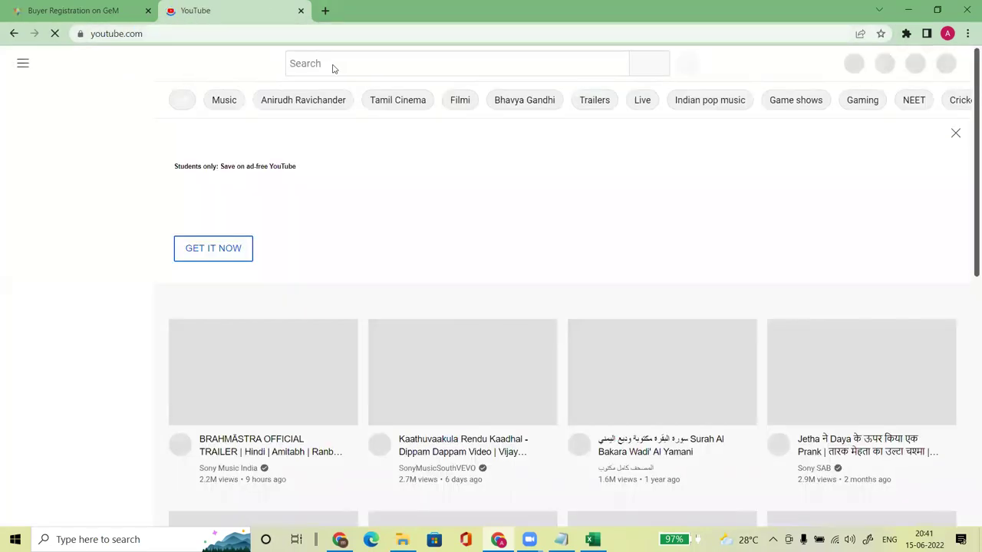
click(330, 63)
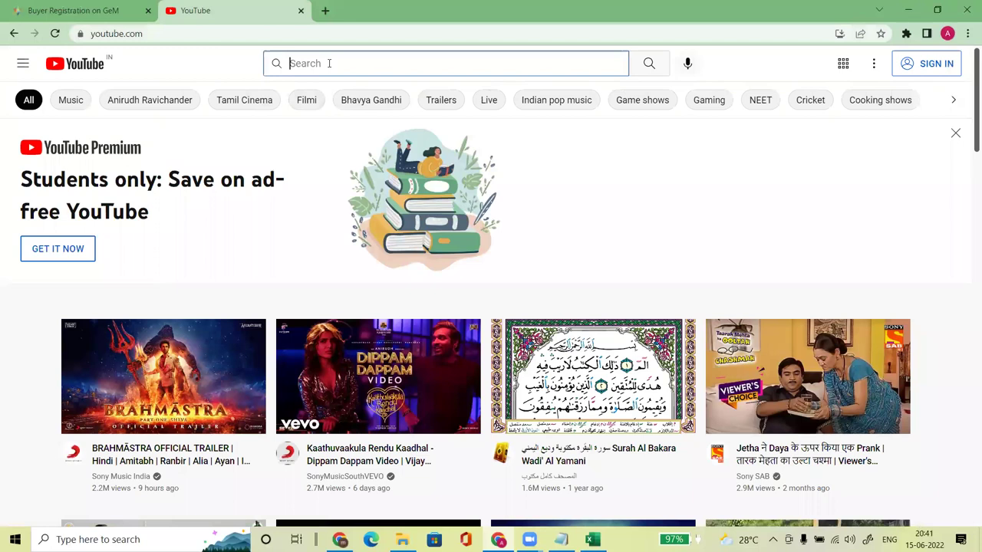
text(buyer)
key(BackSpace)
key(BackSpace)
key(BackSpace)
key(BackSpace)
key(BackSpace)
text(ge)
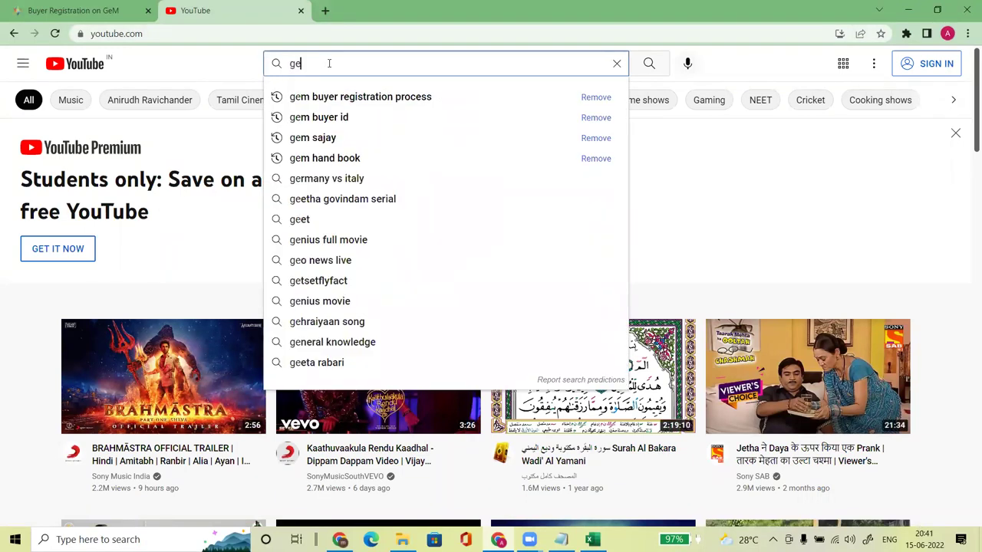
text(m buyer)
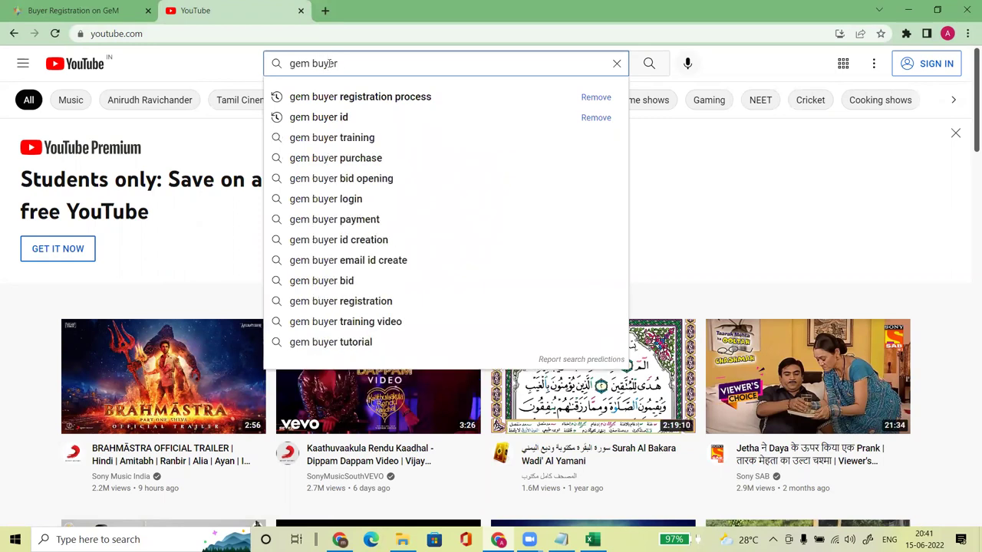
key(Down)
key(Return)
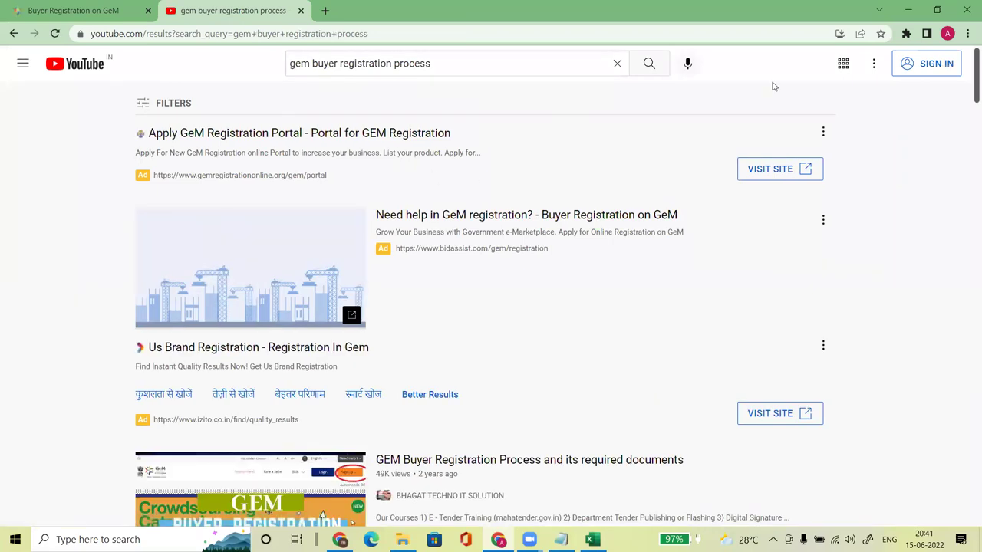
scroll(797, 156, down, 3)
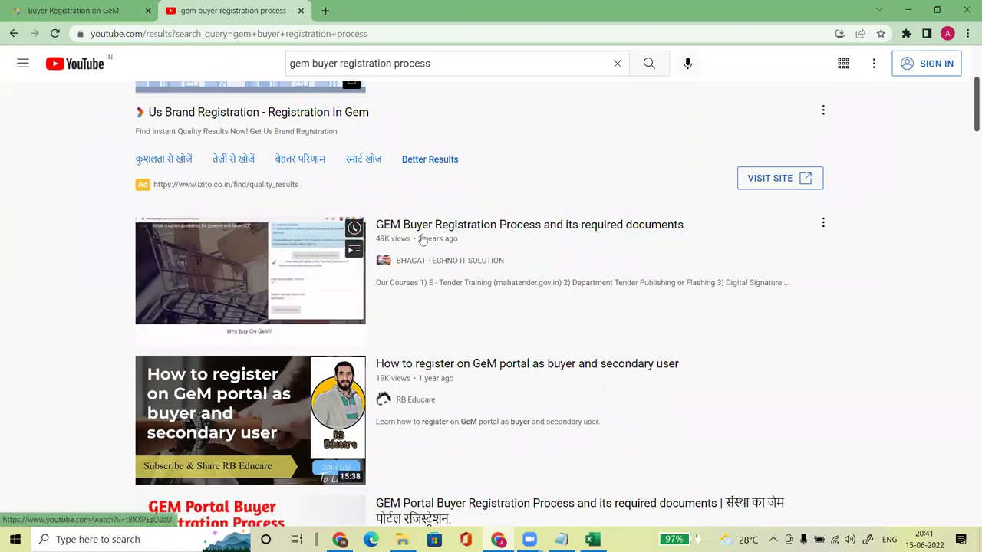
click(250, 272)
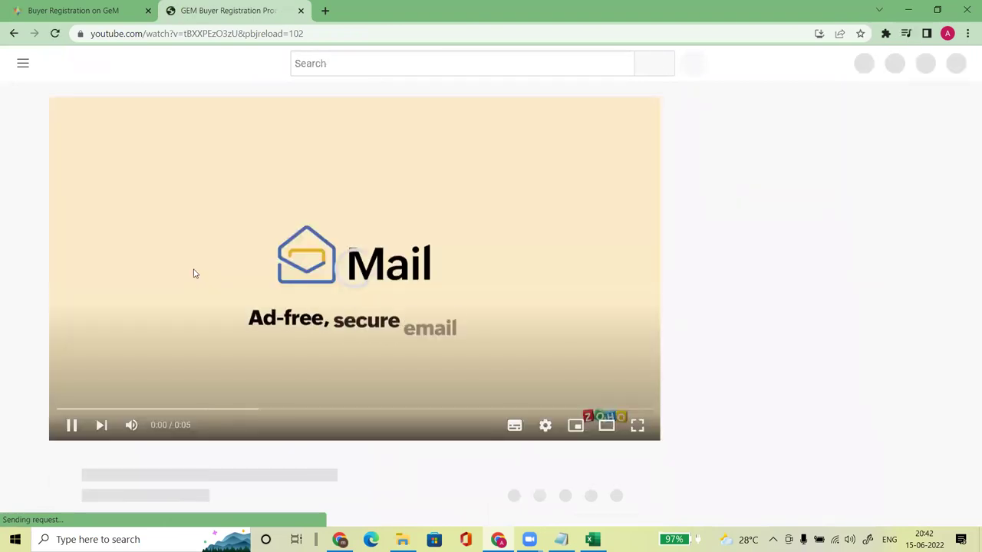
Step: Mute the ad, dismiss the YouTube Premium offer, and skip the ad
click(135, 430)
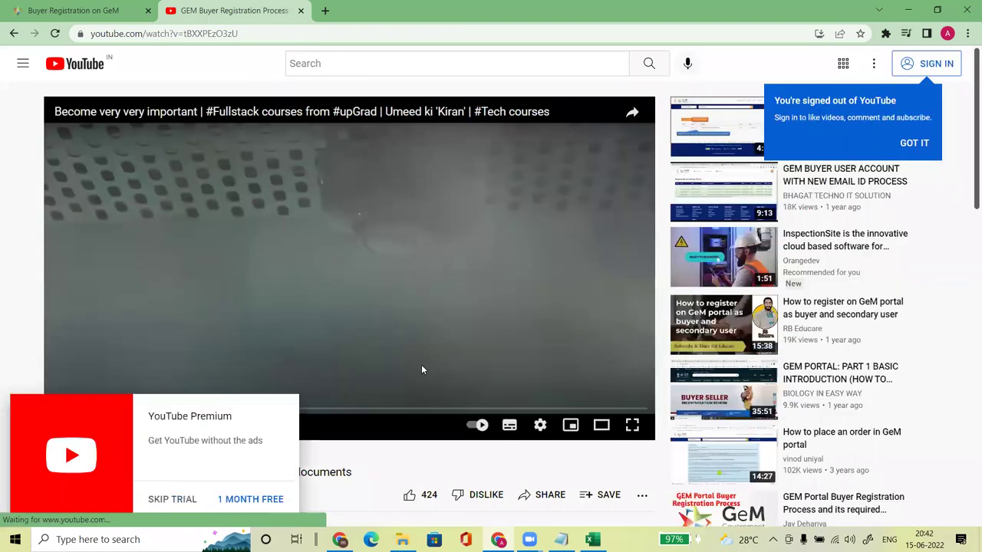
click(169, 500)
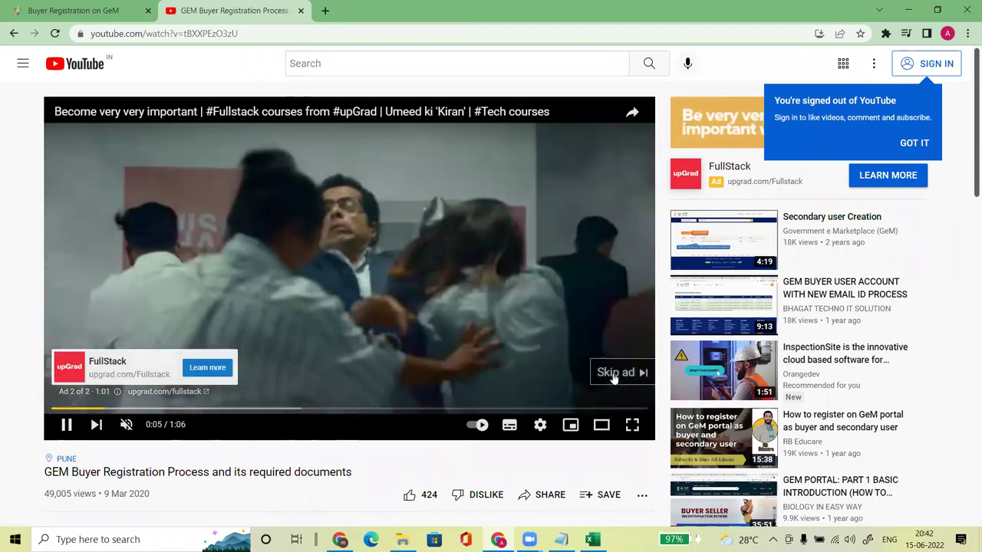
click(621, 372)
Step: Jump along the progress bar through the sign-up and Aadhaar parts to about 3:08
click(82, 392)
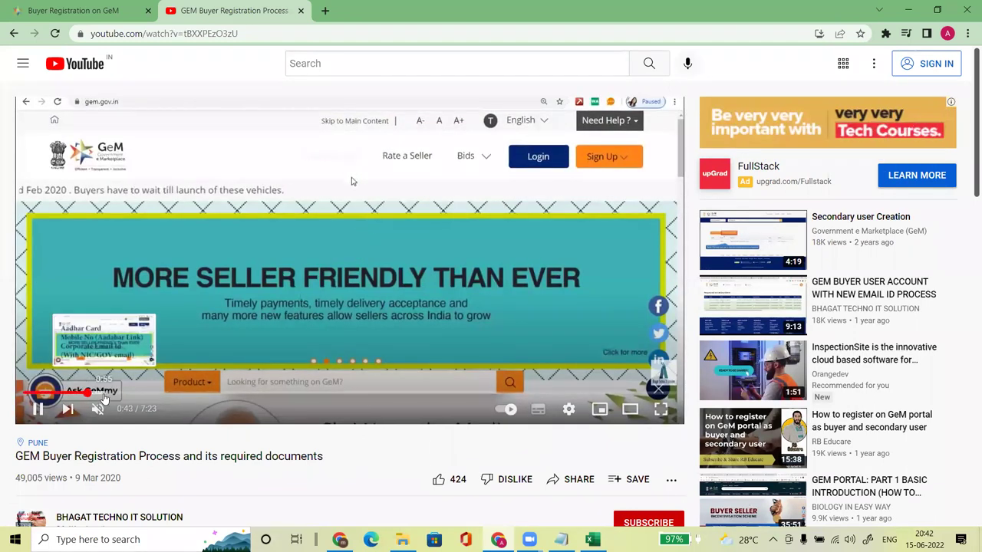
click(107, 392)
click(144, 393)
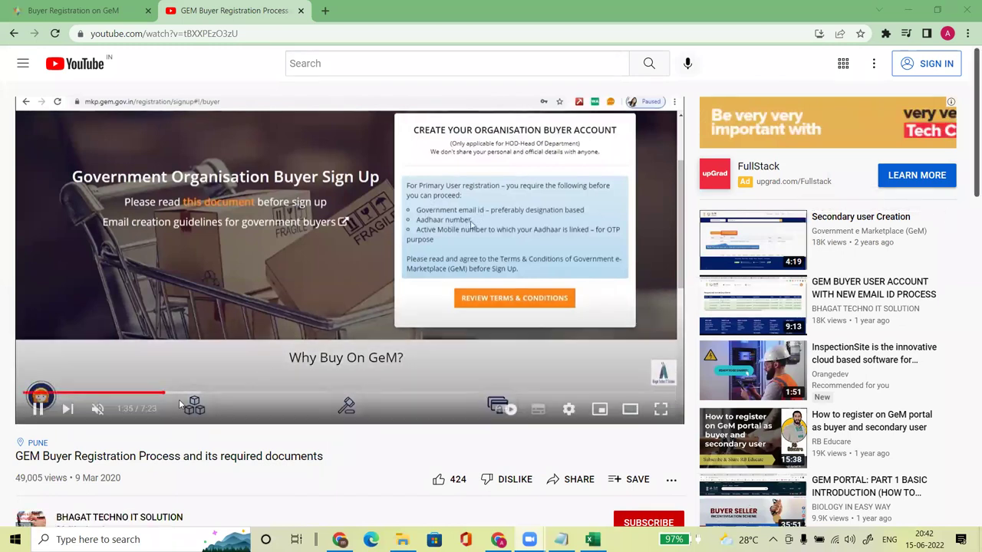
click(204, 394)
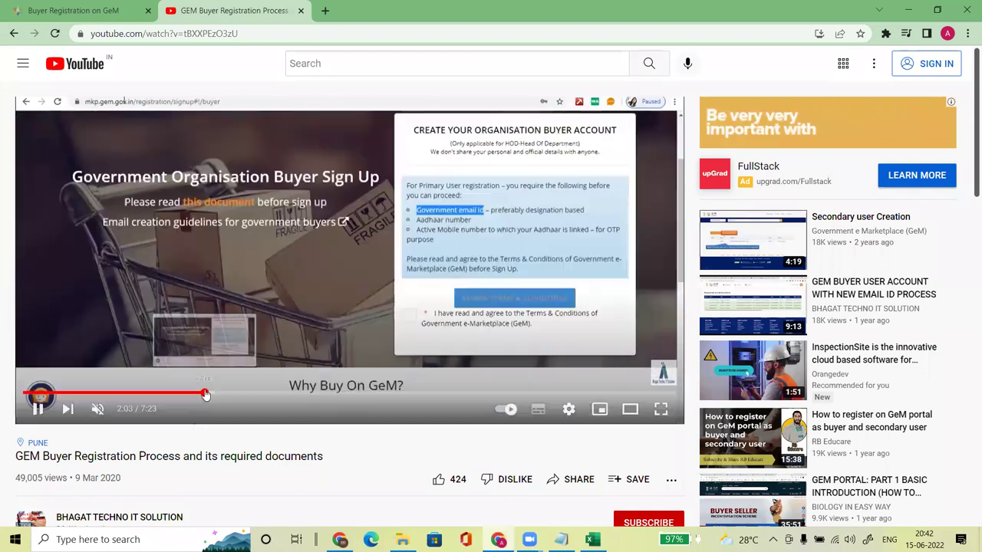
click(220, 394)
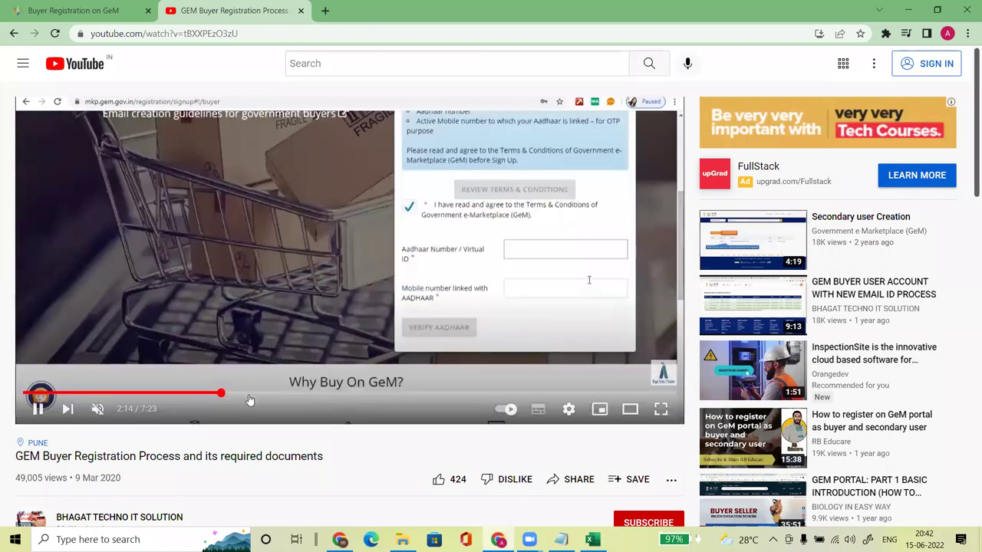
click(260, 396)
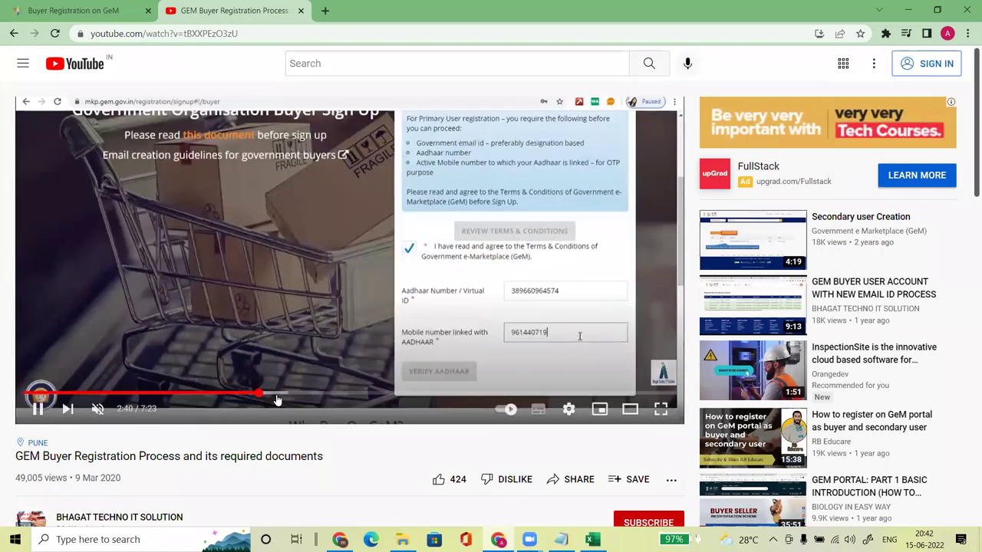
click(276, 395)
click(299, 395)
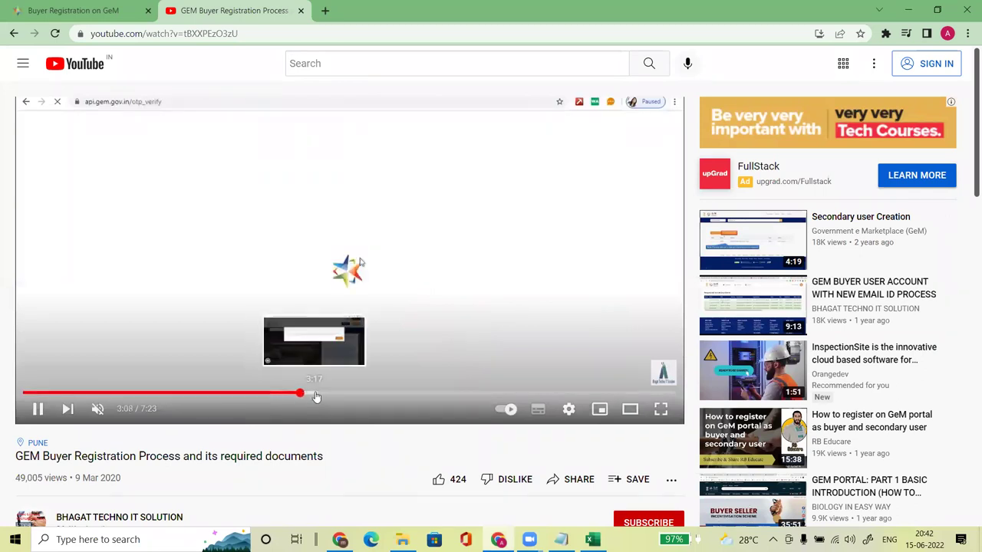
click(314, 395)
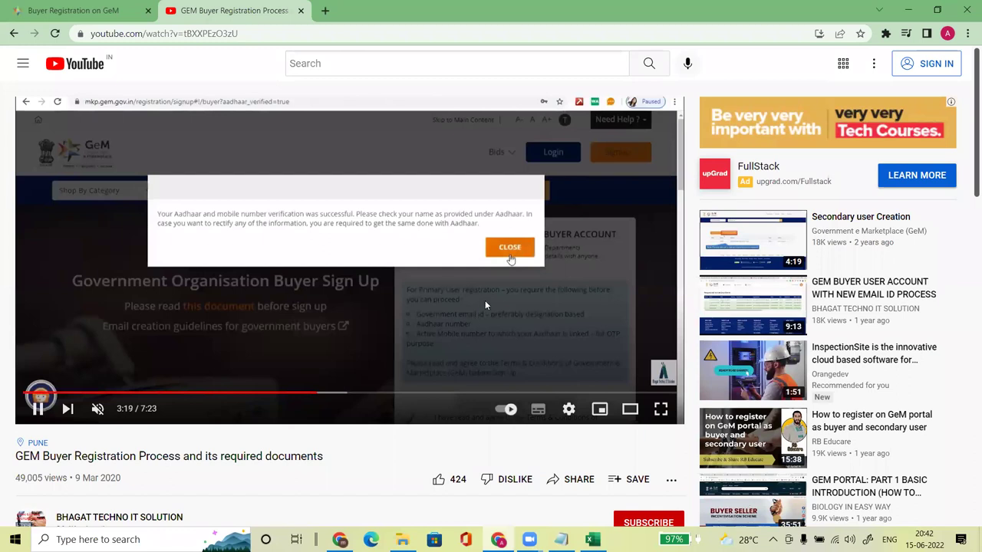